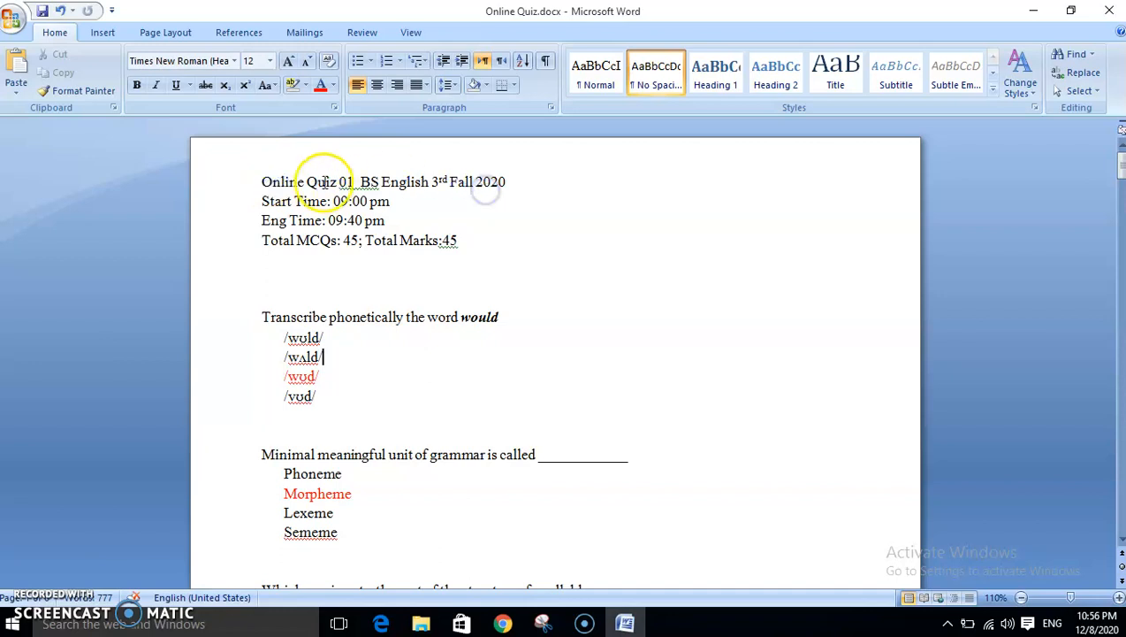
Correct the typo "Eng Time" to "End Time" in the quiz header
left_click_drag(264, 181, 511, 184)
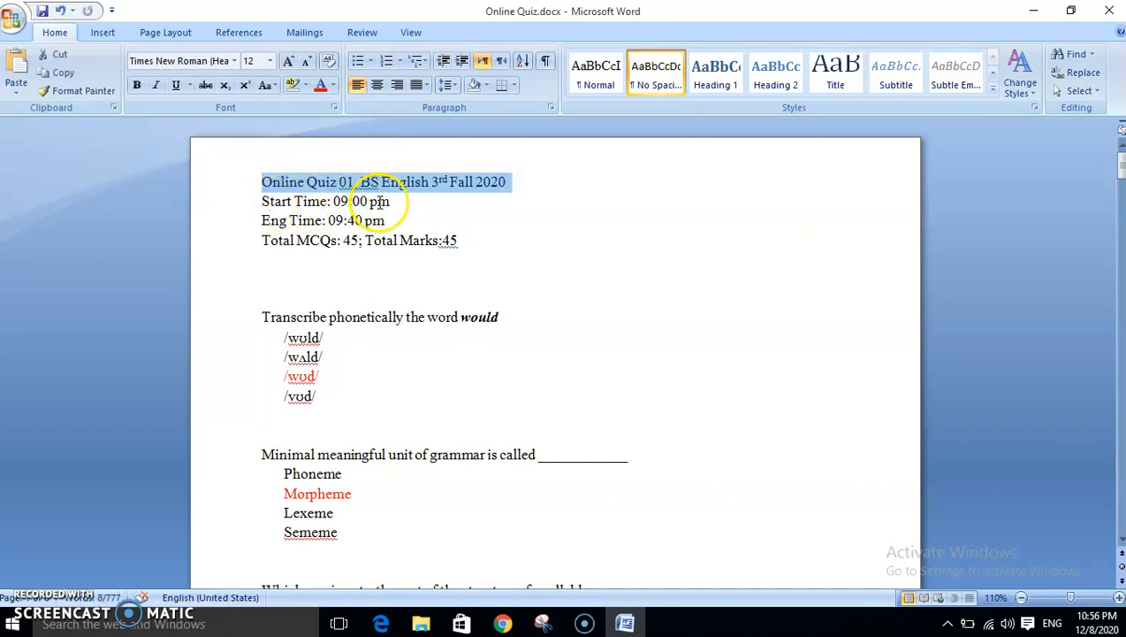
left_click(283, 223)
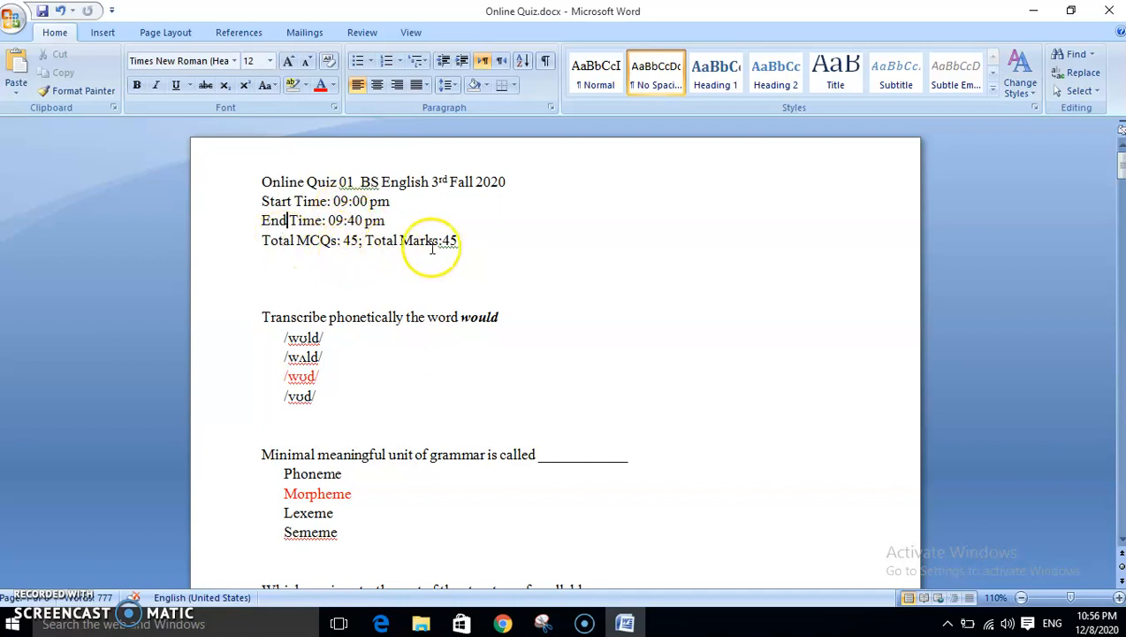
Examine the first two quiz questions, their answer options and the correct answers marked in red
left_click(263, 318)
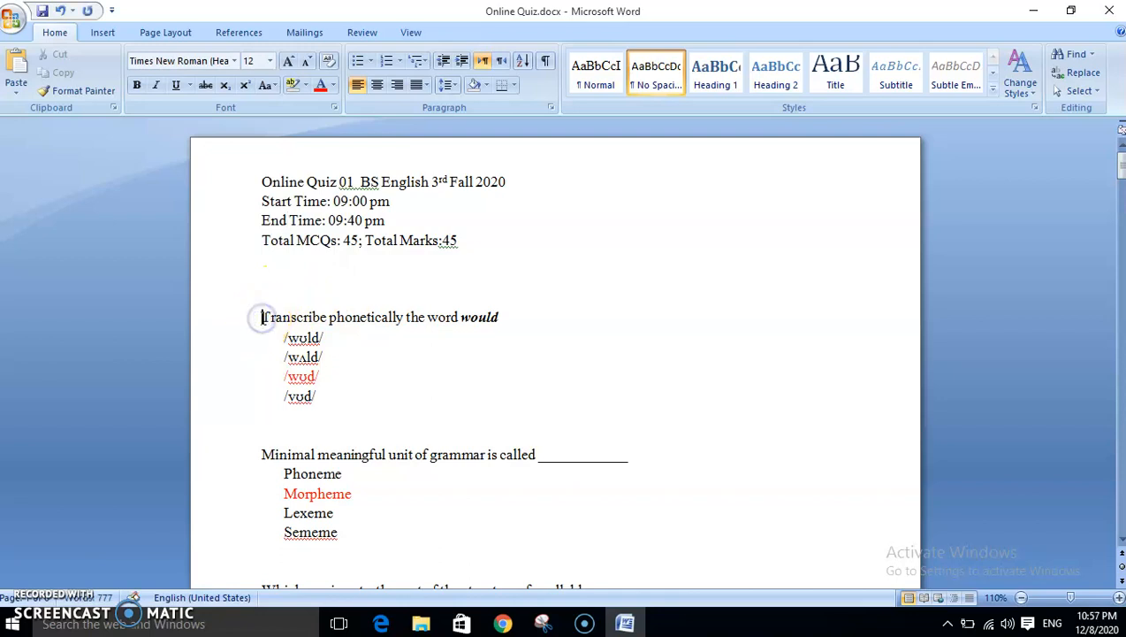
left_click_drag(263, 317, 499, 320)
left_click(262, 317)
left_click_drag(284, 339, 323, 395)
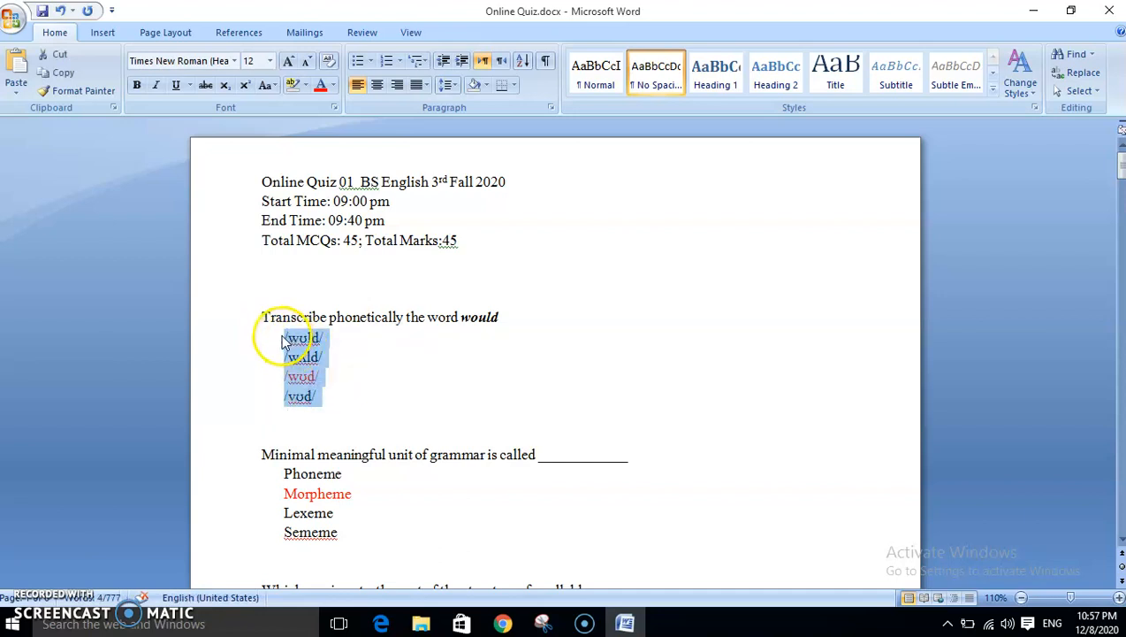
left_click(283, 341)
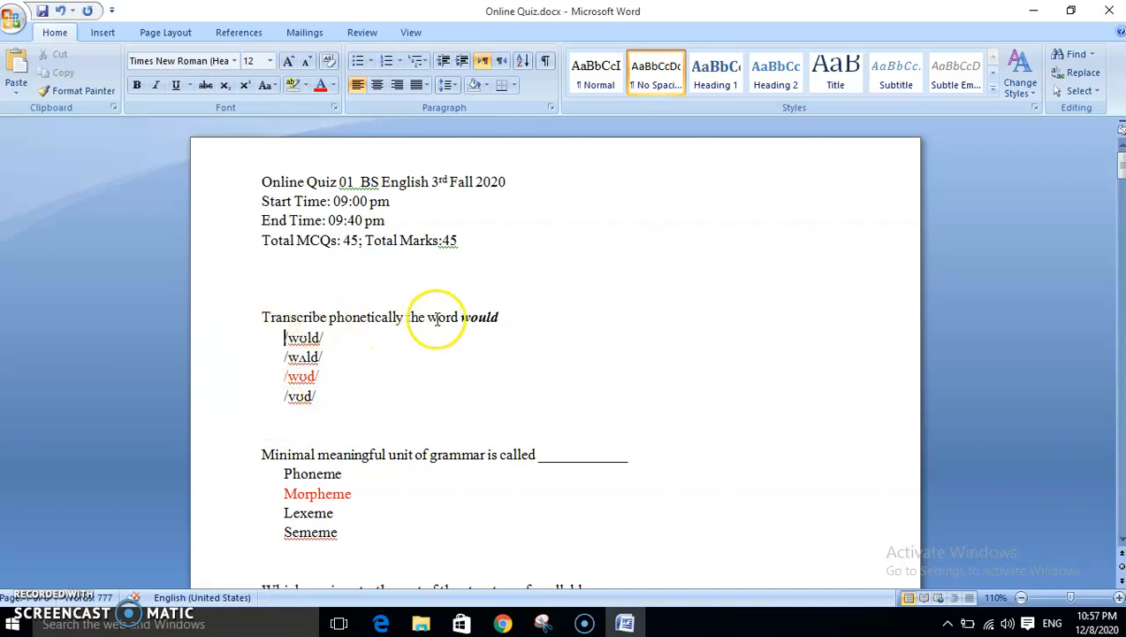
left_click_drag(283, 338, 328, 376)
left_click(362, 398)
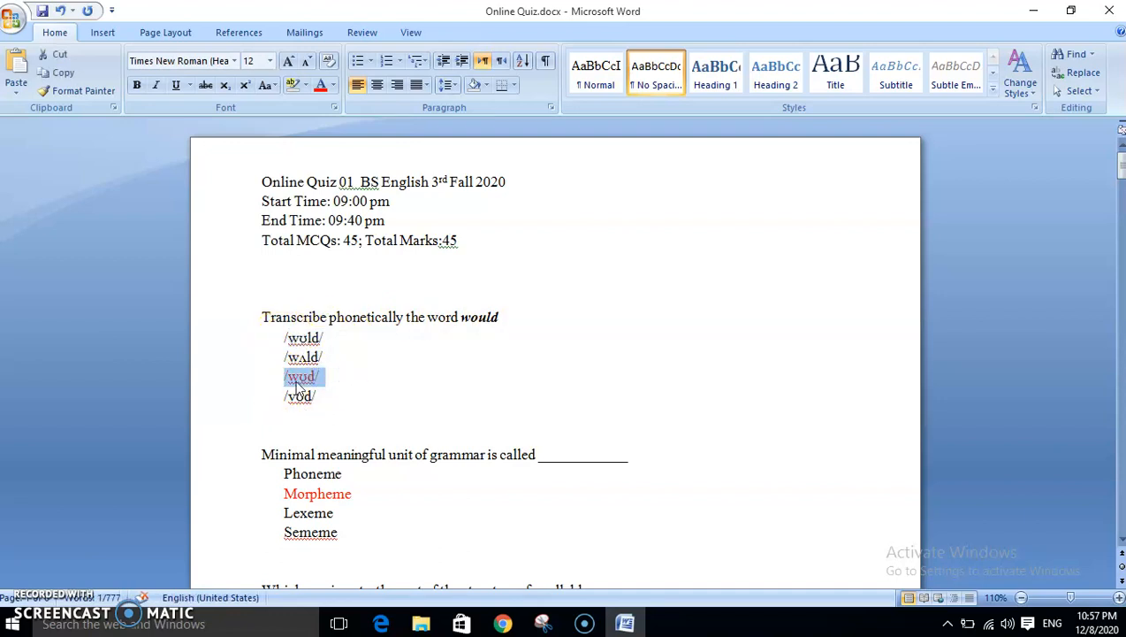
left_click(333, 380)
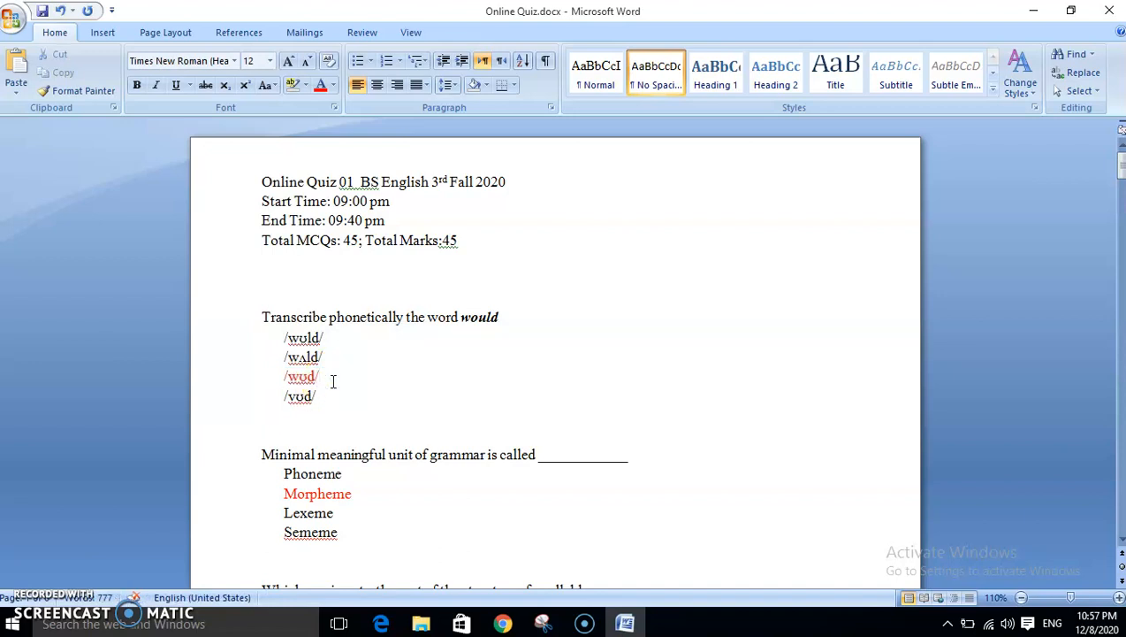
left_click(288, 376)
left_click_drag(316, 378, 319, 377)
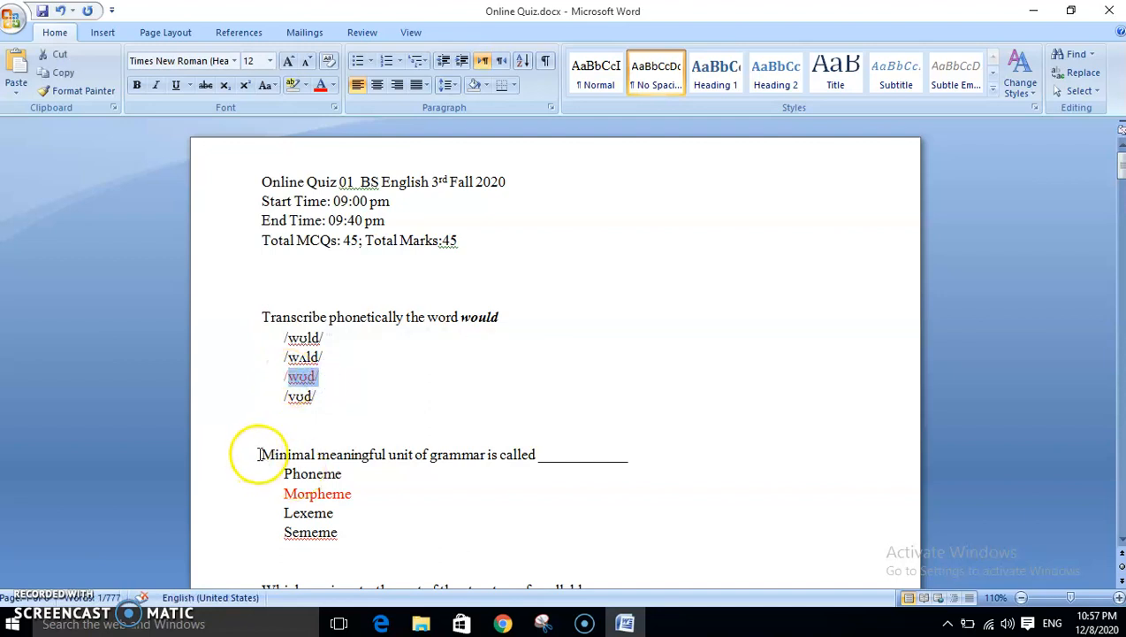
left_click_drag(277, 473, 311, 533)
left_click_drag(281, 493, 360, 494)
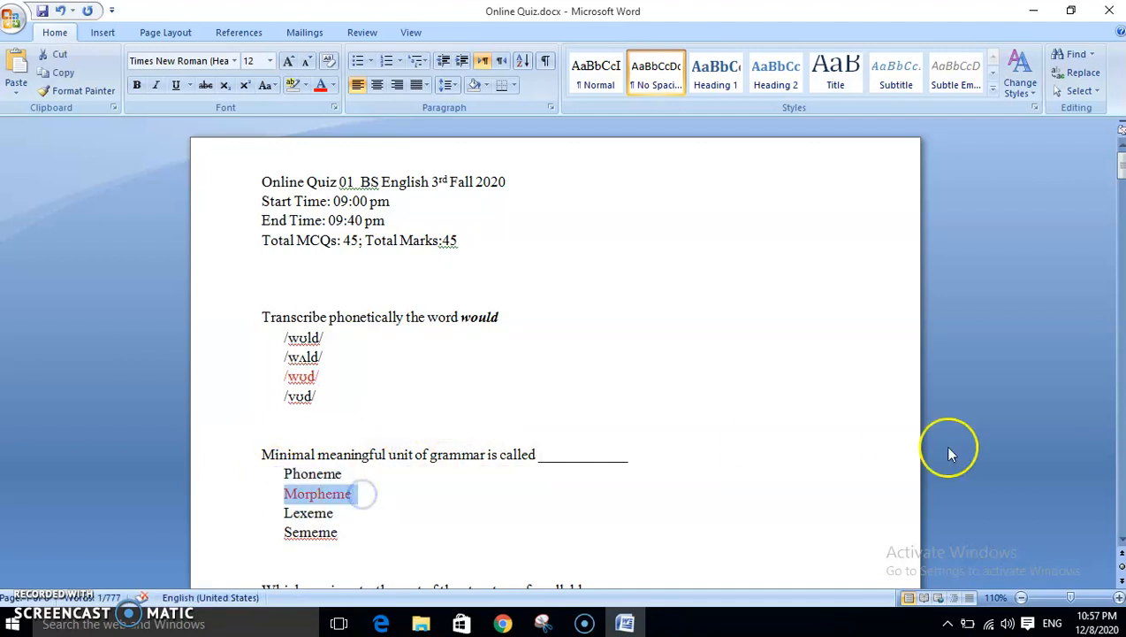
left_click(862, 386)
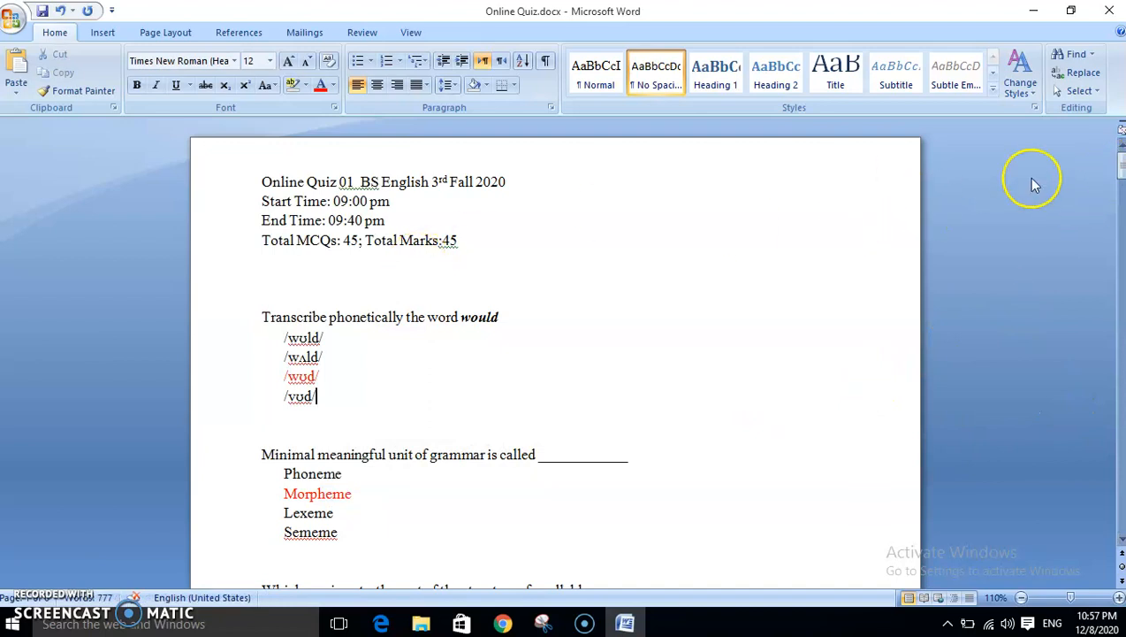
Review the first question's options again and the true/false question about English pronunciation being based on the spelling system
left_click_drag(1119, 171, 1096, 146)
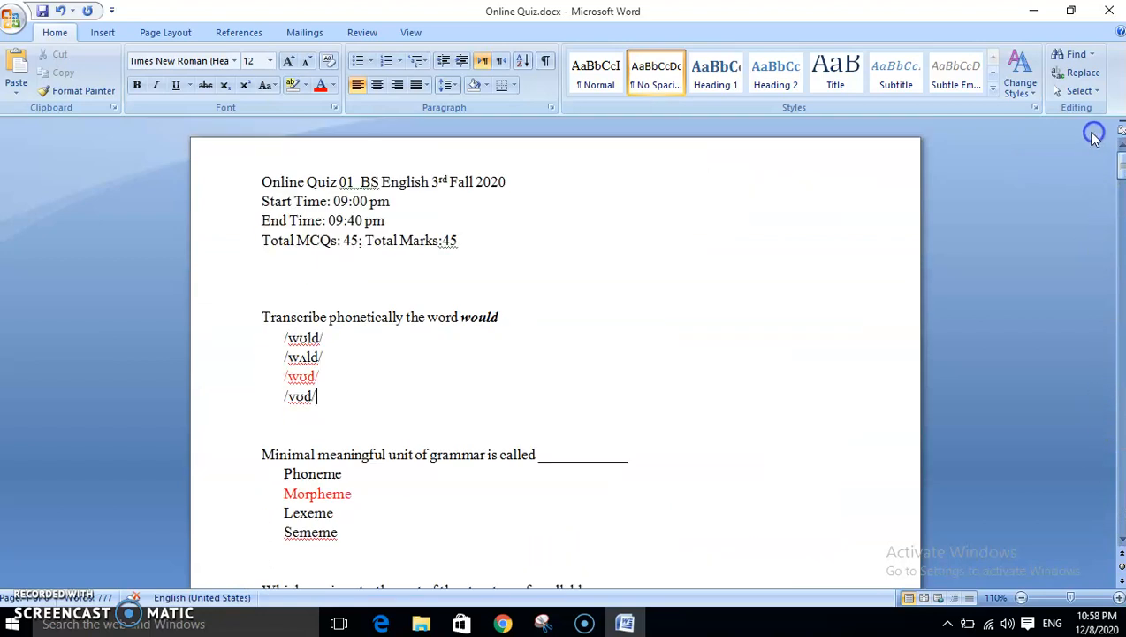
left_click(259, 318)
left_click_drag(259, 318, 487, 317)
left_click_drag(283, 338, 307, 398)
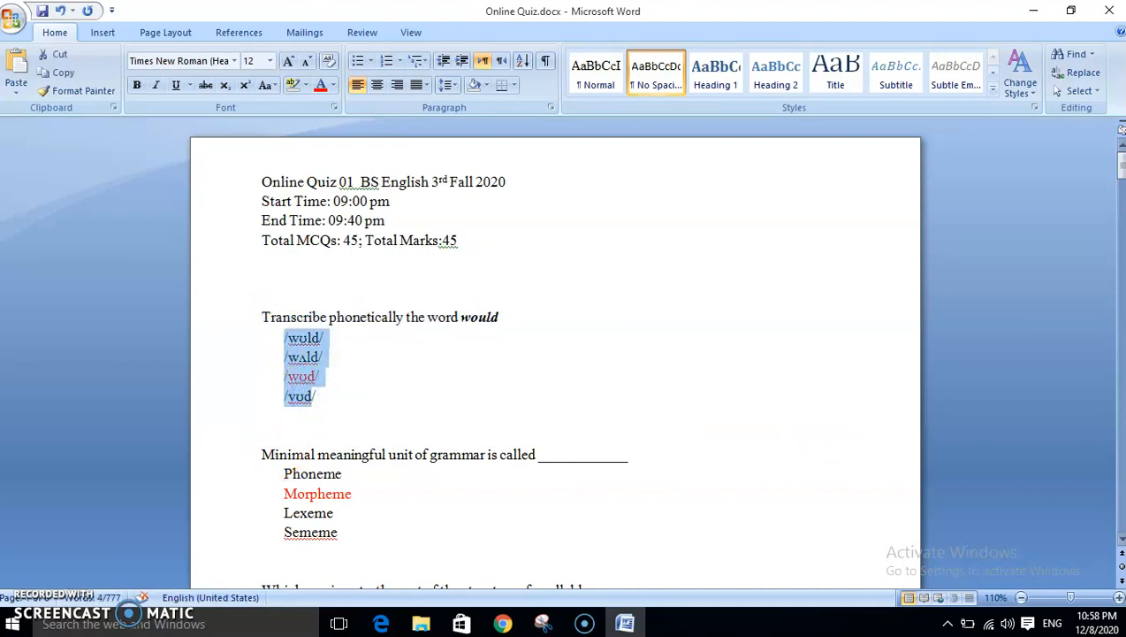
left_click_drag(1120, 171, 1120, 229)
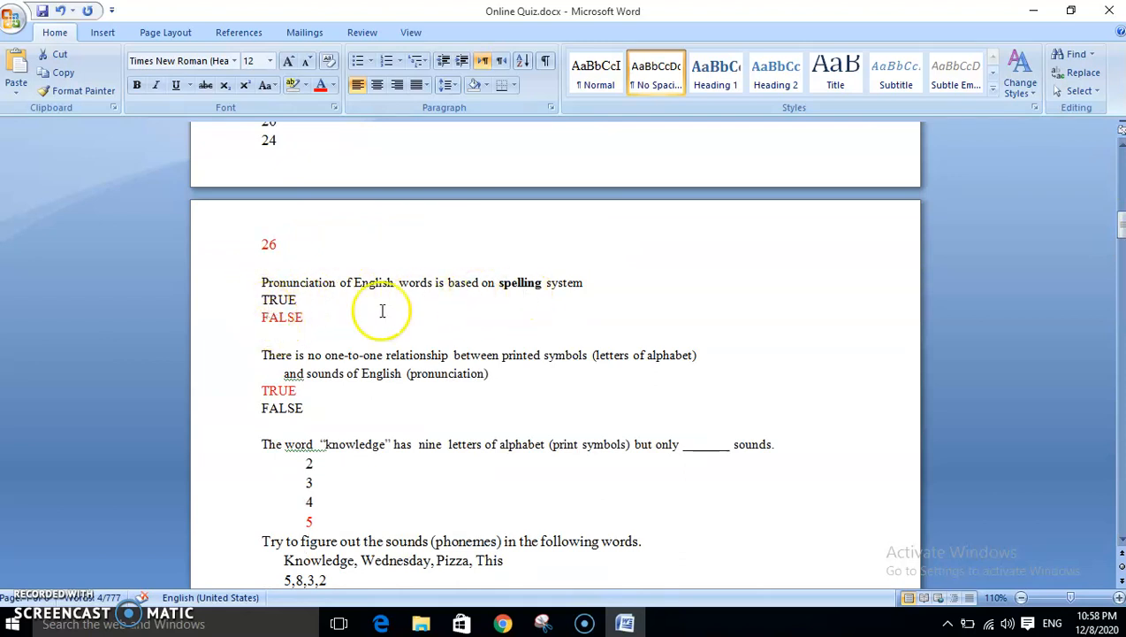
left_click_drag(264, 319, 307, 319)
left_click(853, 355)
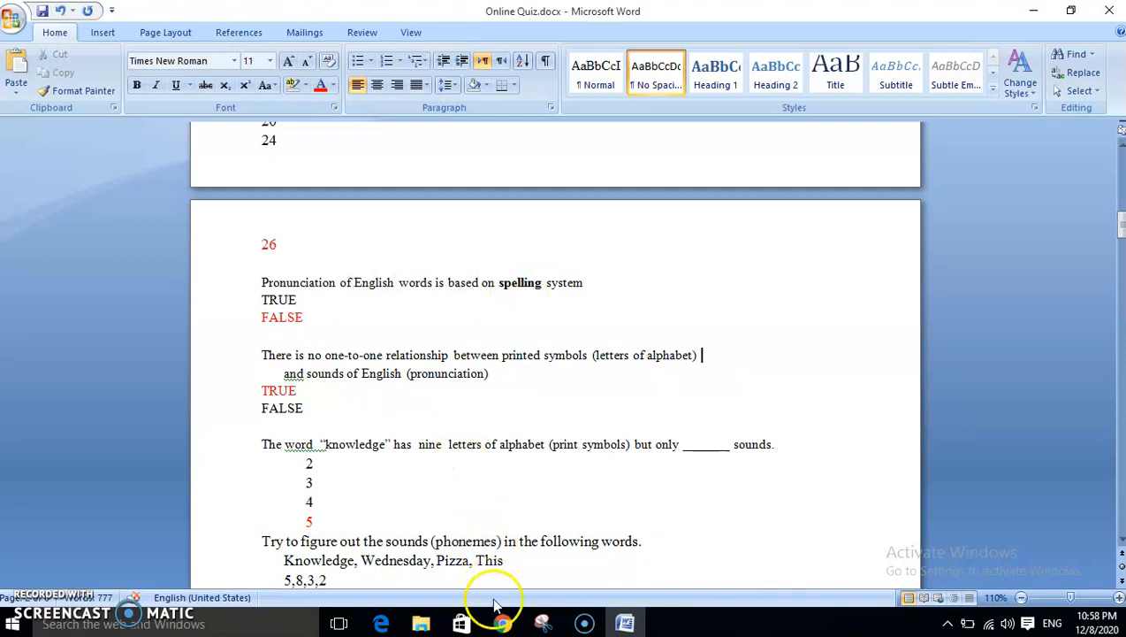
Switch to Chrome and open Google Drive from the Google homepage
mouse_move(502, 623)
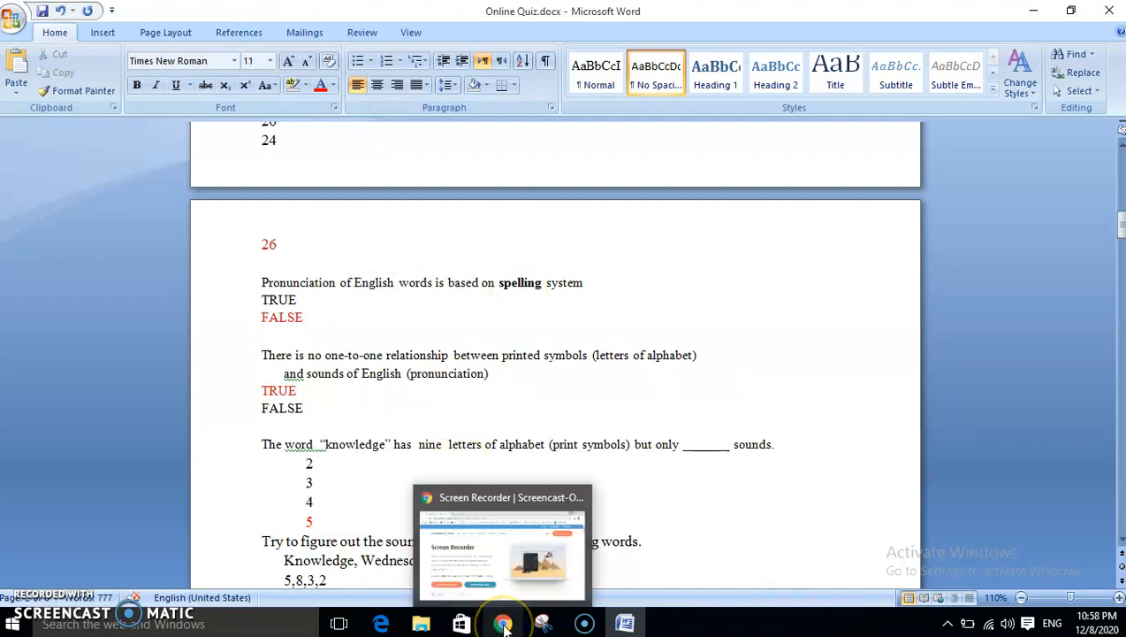
left_click(502, 623)
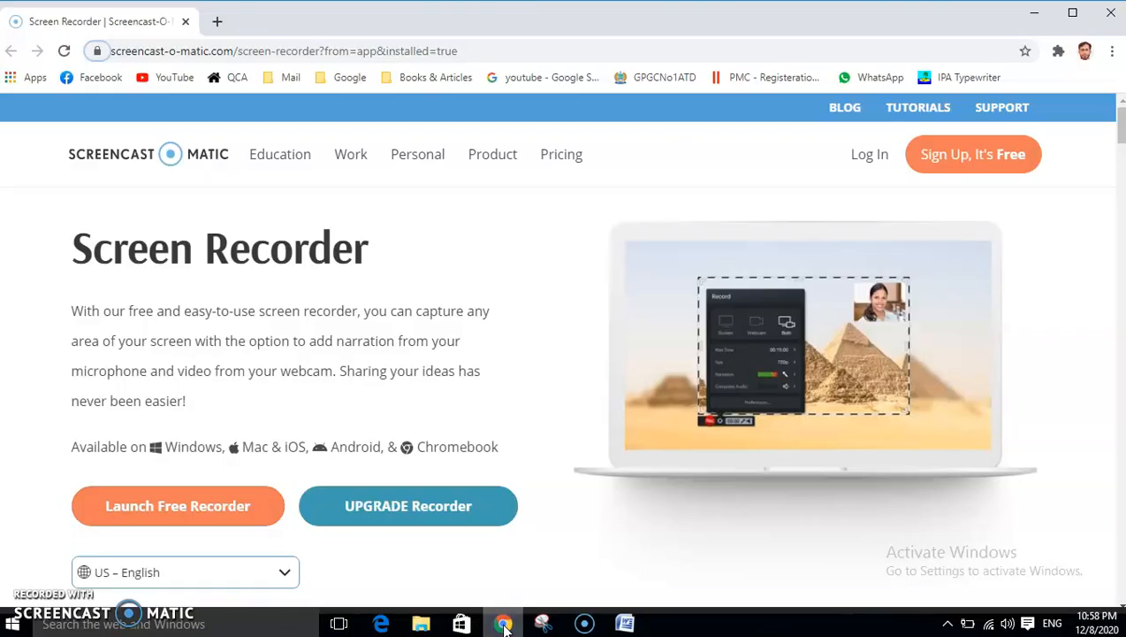
left_click(359, 82)
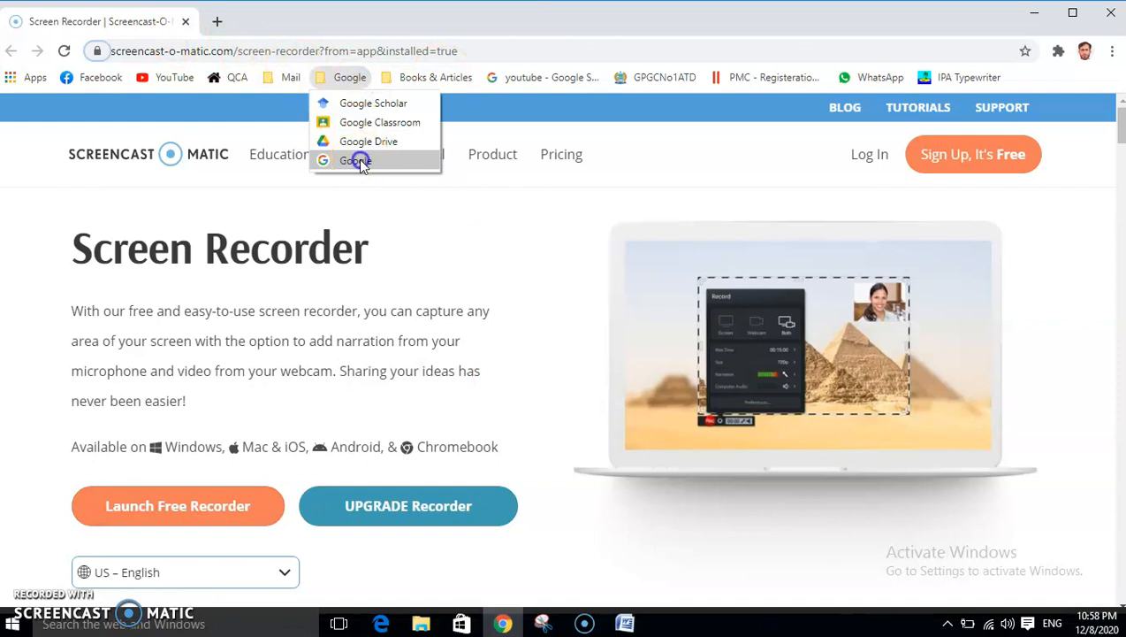
left_click(358, 162)
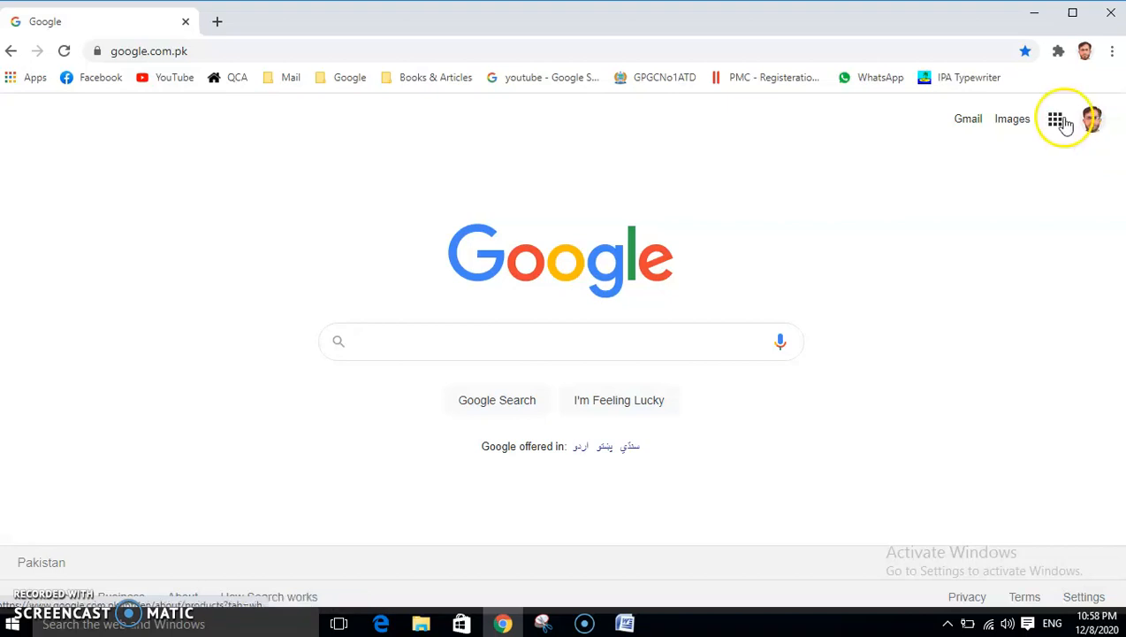
left_click(1056, 122)
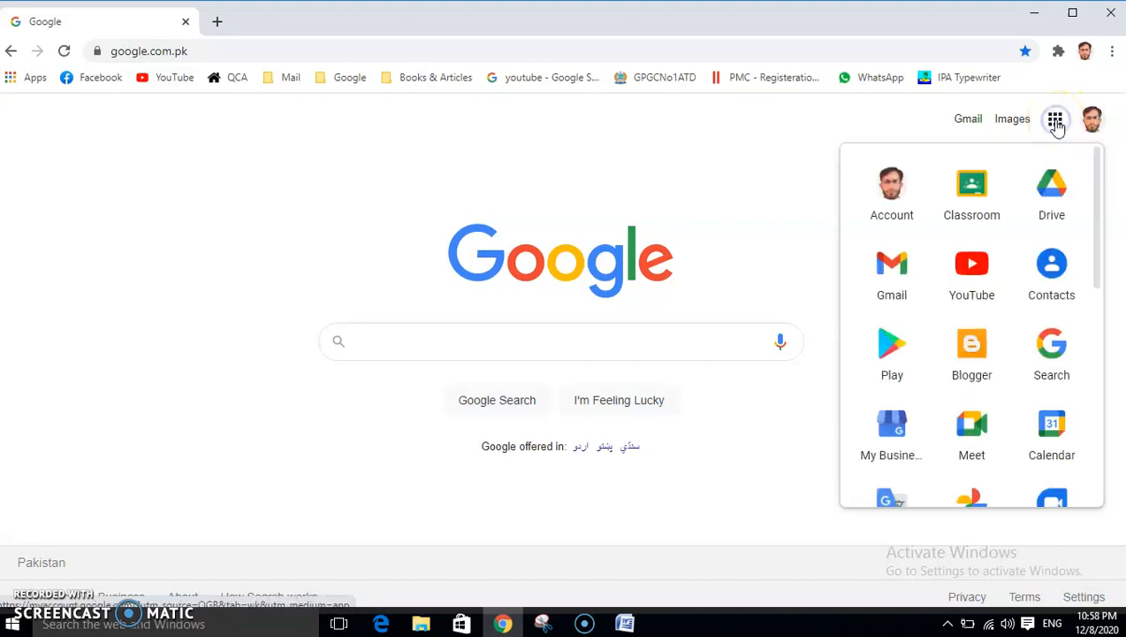
left_click(1052, 188)
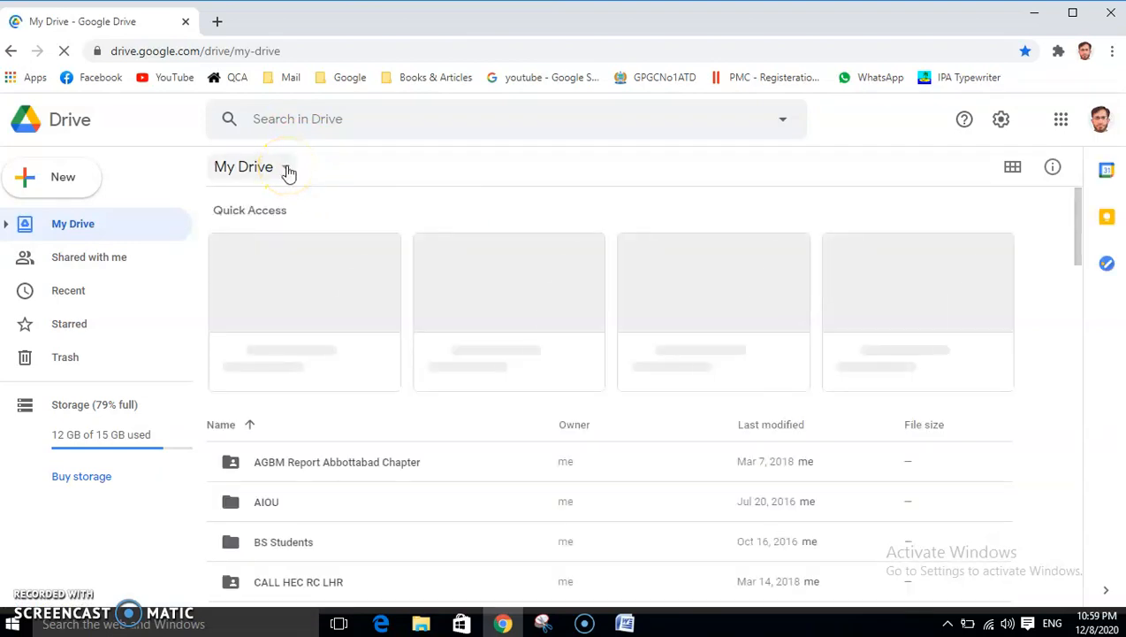
Create a new blank Google Form in My Drive
left_click(288, 169)
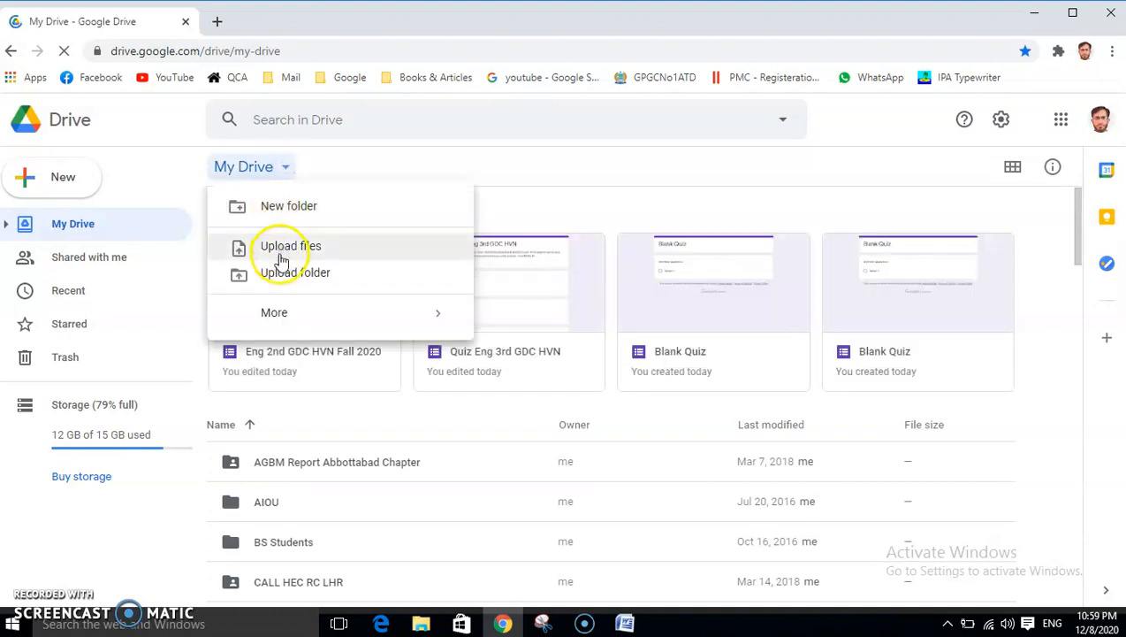
left_click(274, 315)
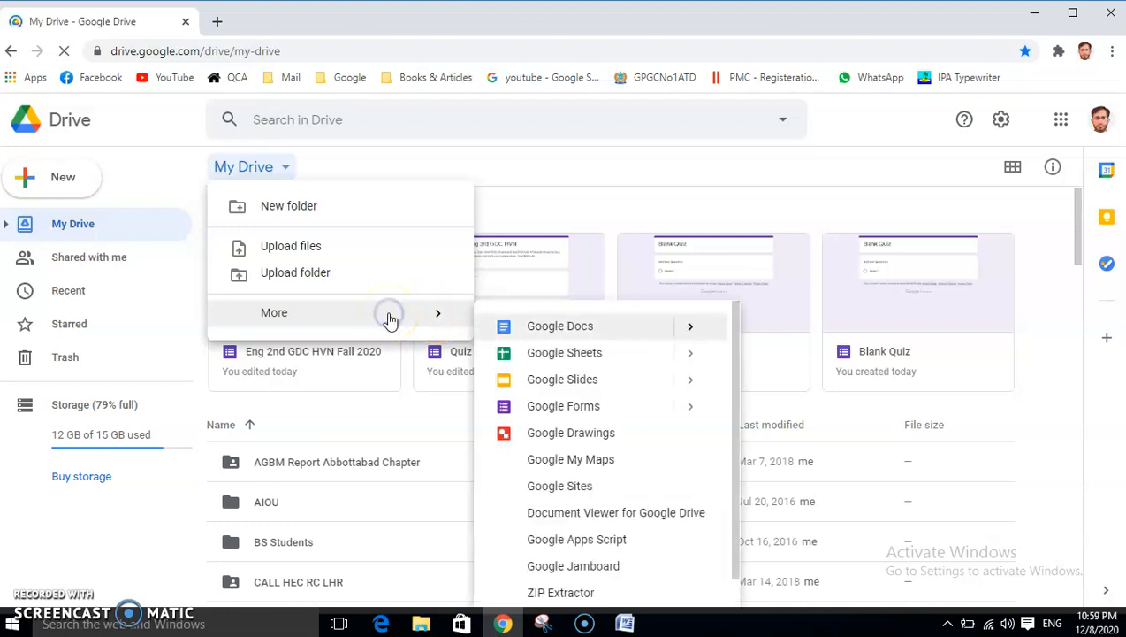
left_click(552, 412)
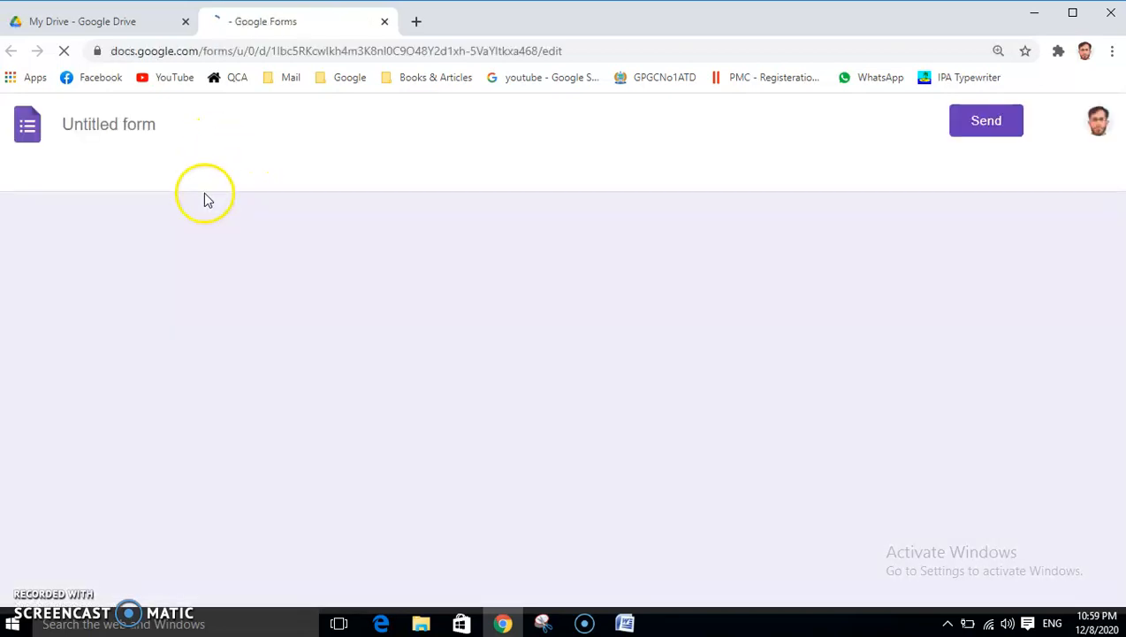
Switch to the Word document and copy the title line "Online Quiz 01 BS English 3rd Fall 2020" for naming the form
left_click(135, 122)
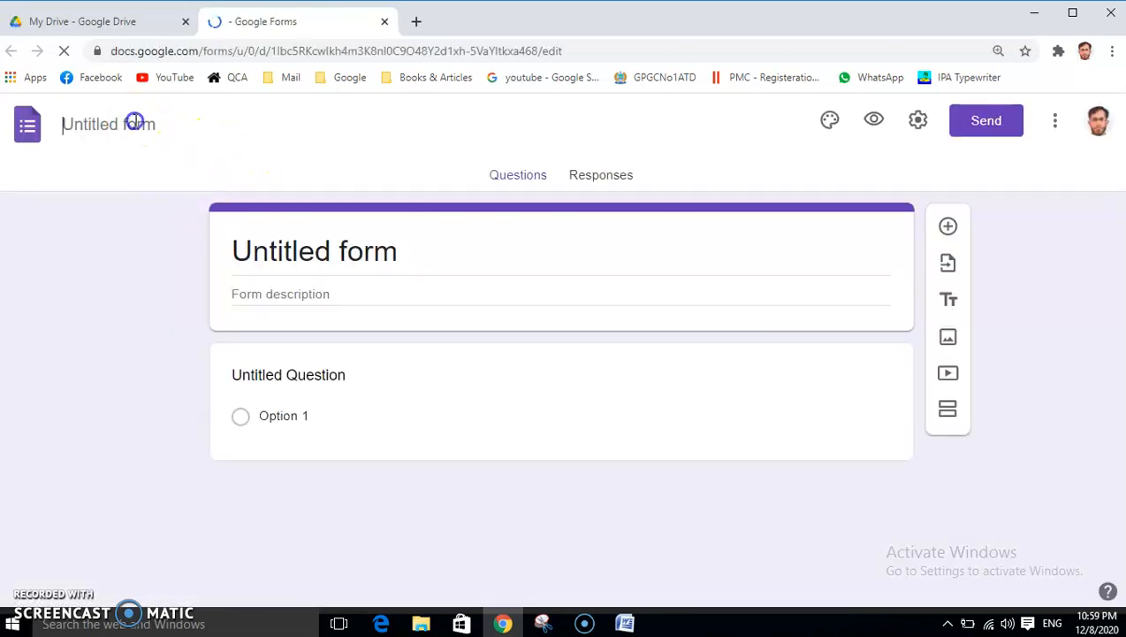
left_click(625, 623)
left_click_drag(1117, 229, 1116, 160)
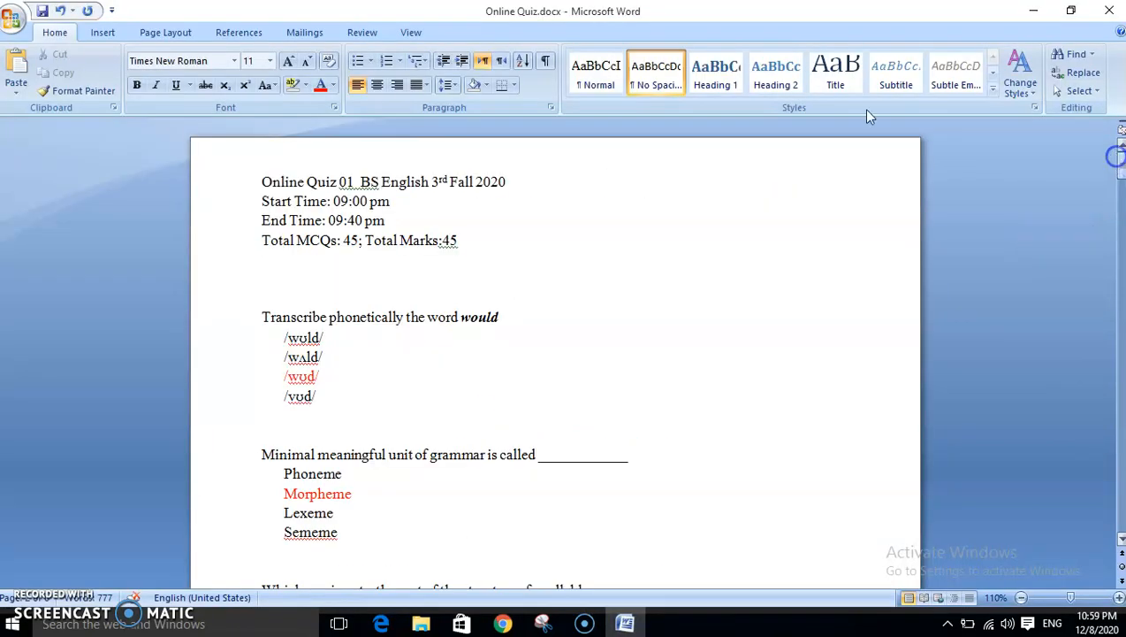
left_click_drag(258, 182, 506, 182)
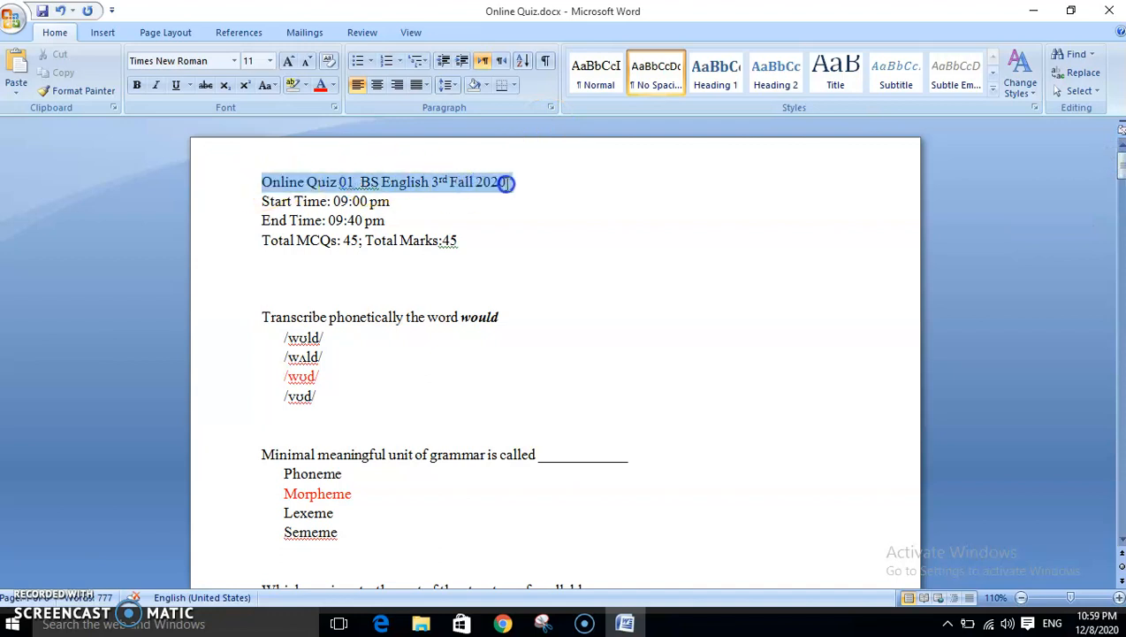
right_click(443, 187)
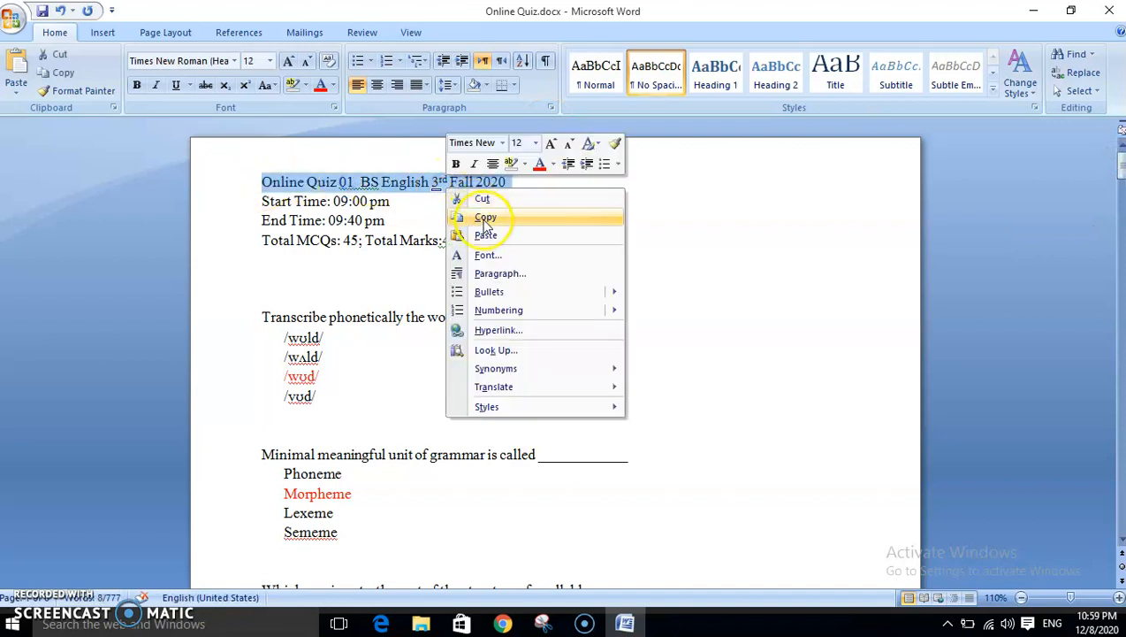
left_click(485, 219)
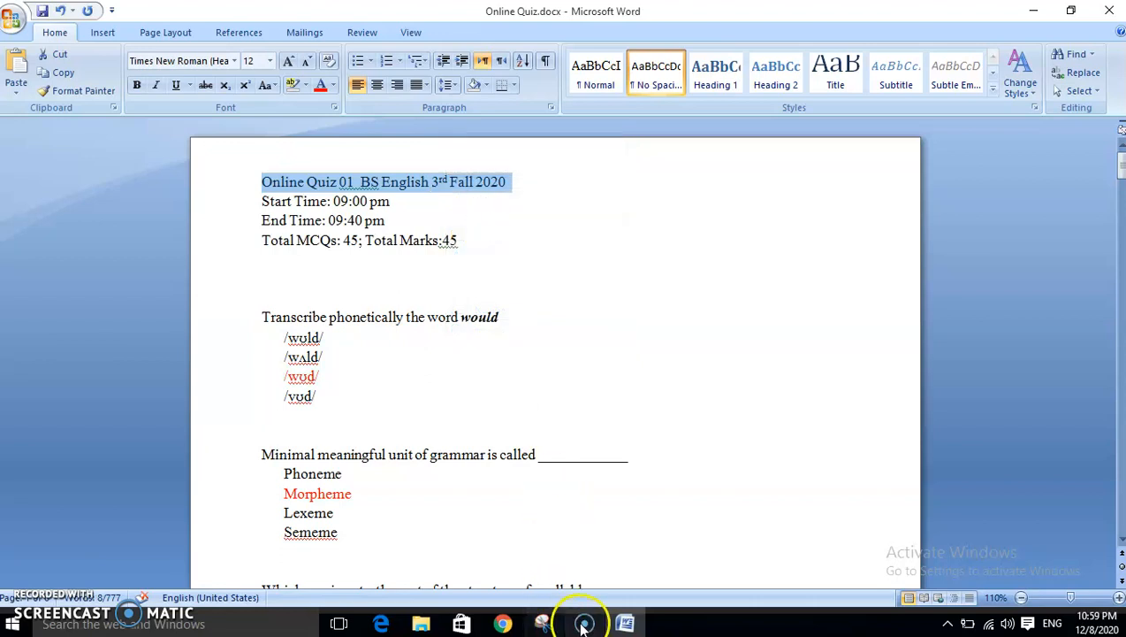
Return to Chrome and set both the form's file name and its title to "Online Quiz 01 BS English 3rd Fall 2020"
left_click(502, 623)
left_click(126, 125)
left_click(124, 122)
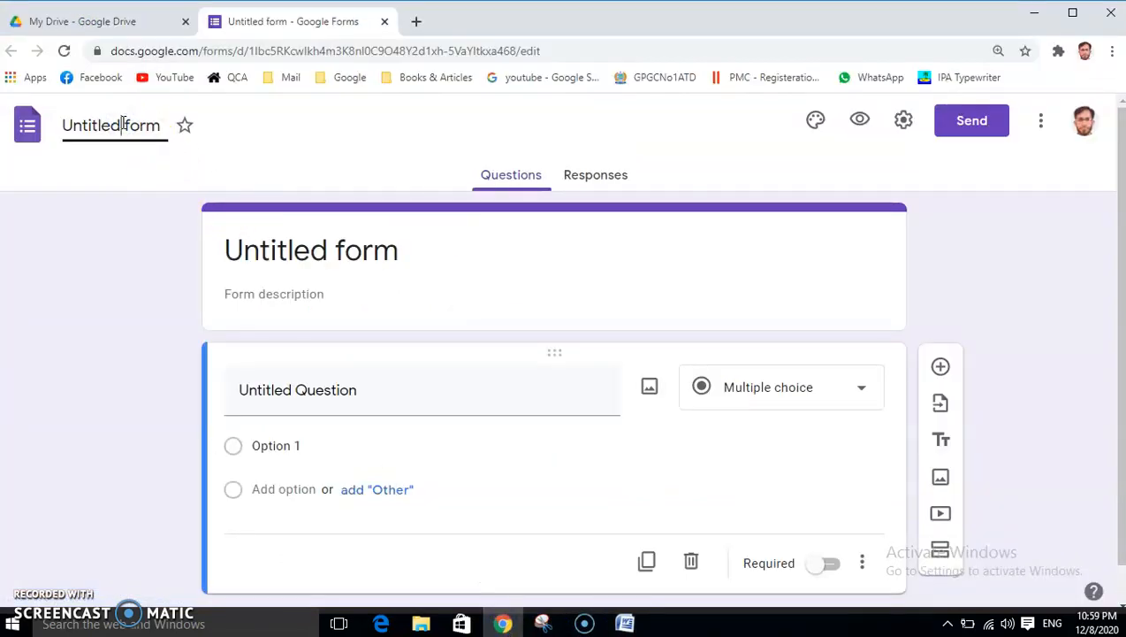
left_click_drag(161, 124, 68, 125)
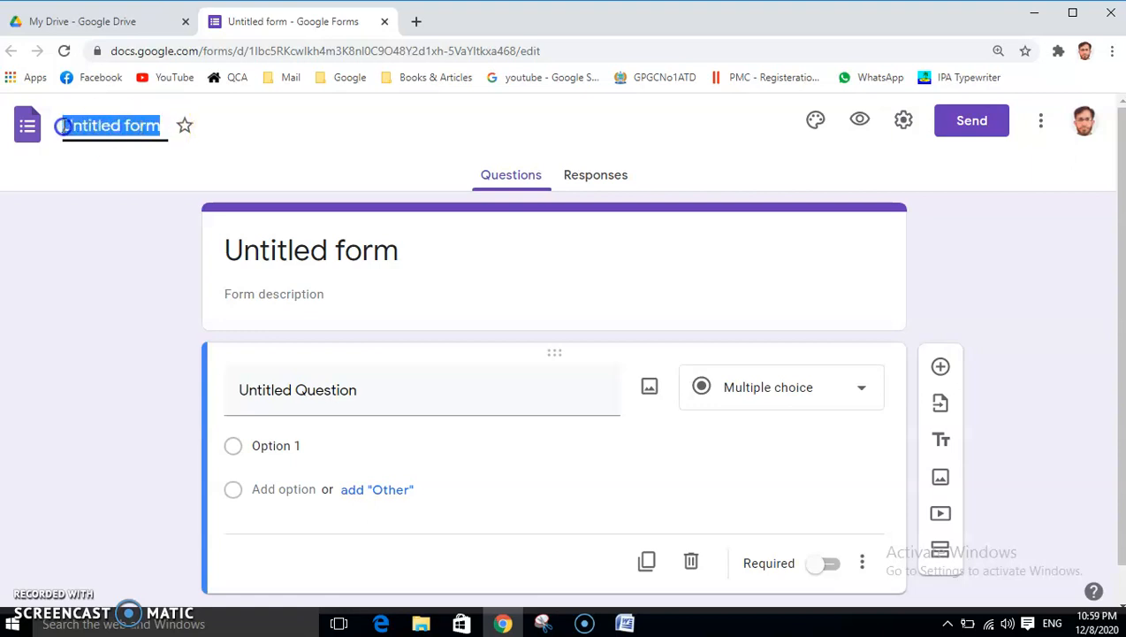
key("ctrl+v")
left_click(302, 252)
key("ctrl+v")
Switch to the Word document and copy the start time, end time, and total MCQs and marks lines below the quiz title
left_click(625, 623)
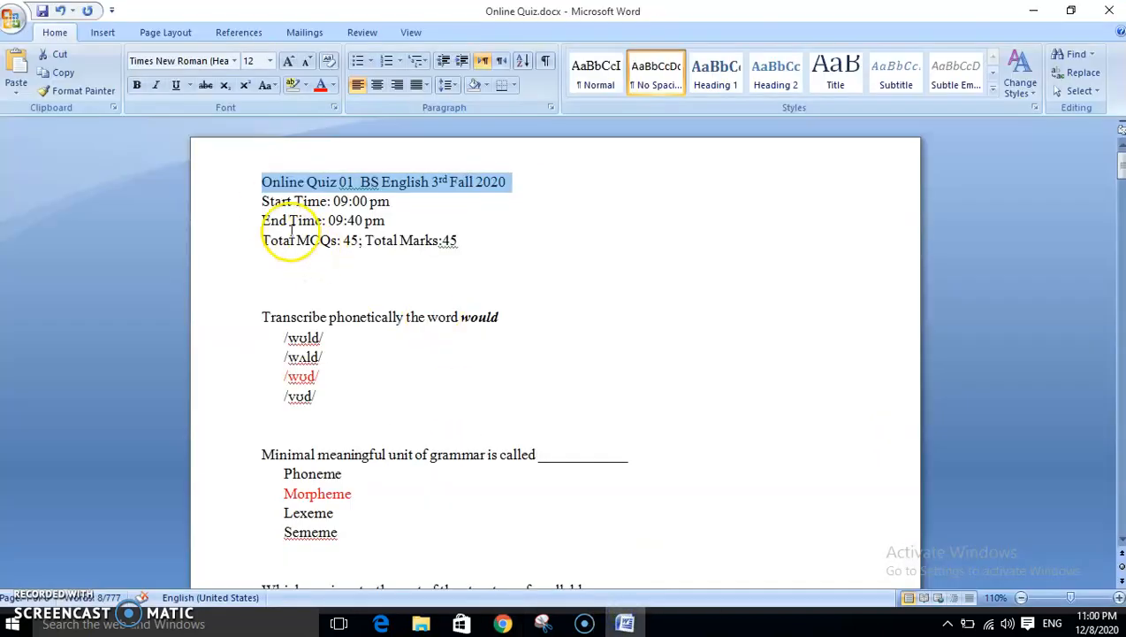
left_click_drag(263, 201, 465, 241)
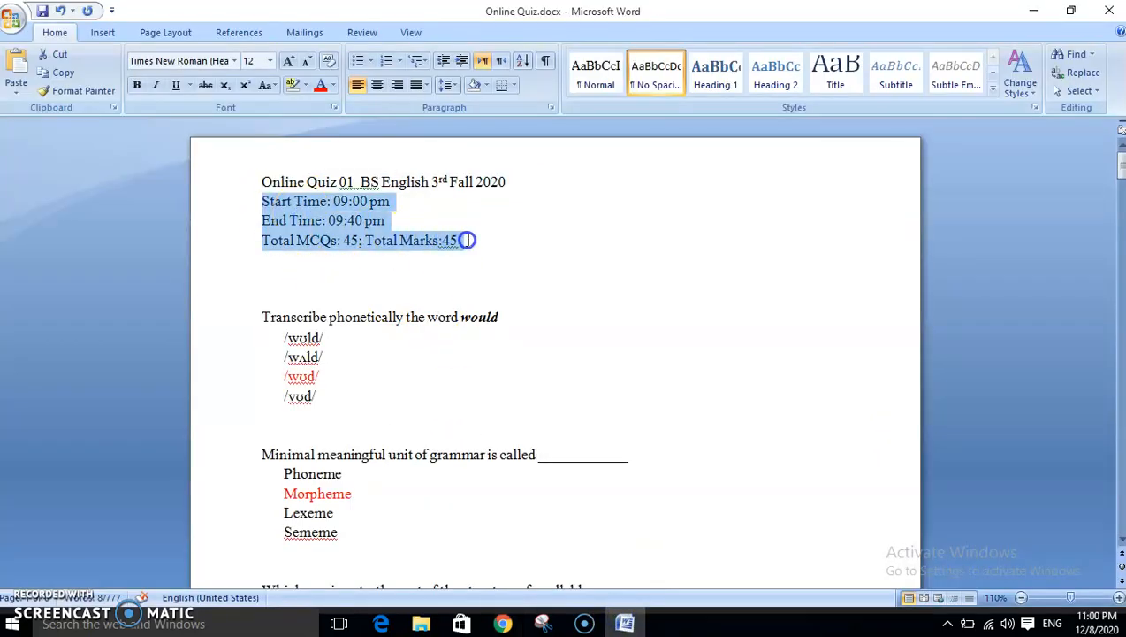
right_click(351, 228)
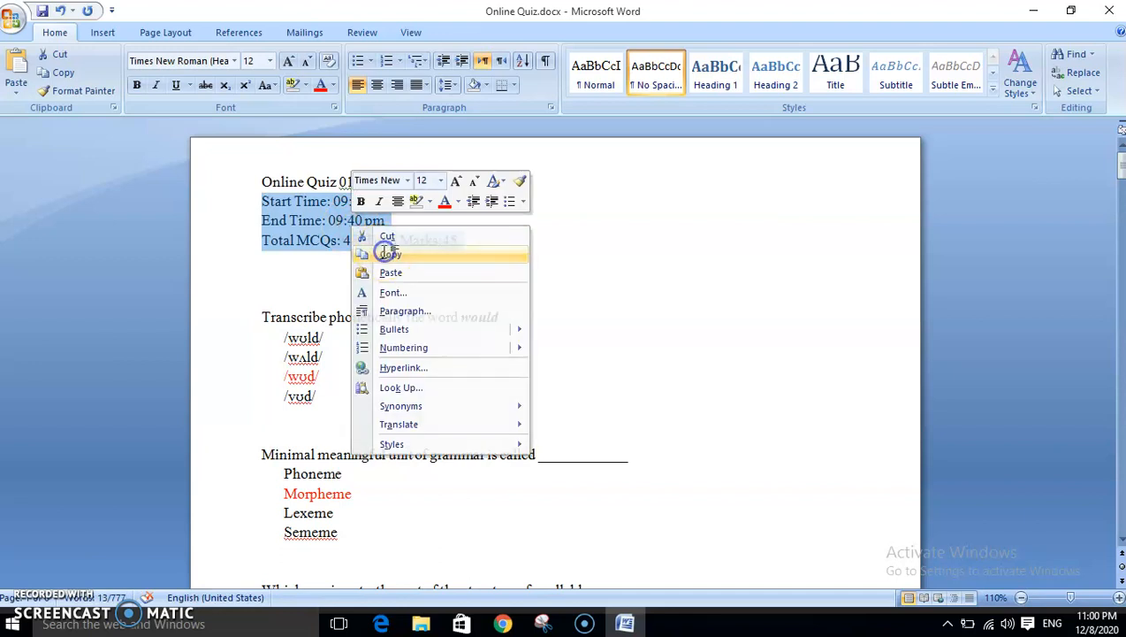
left_click(386, 254)
Return to Chrome and paste the copied time and marks lines as the form description
left_click(503, 623)
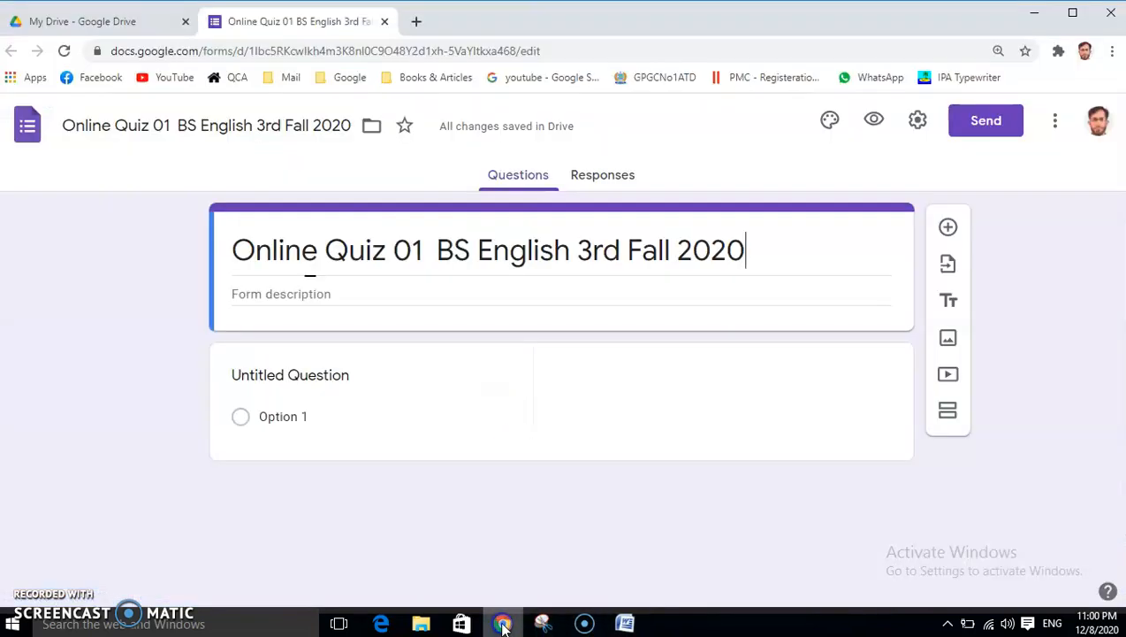
left_click(253, 294)
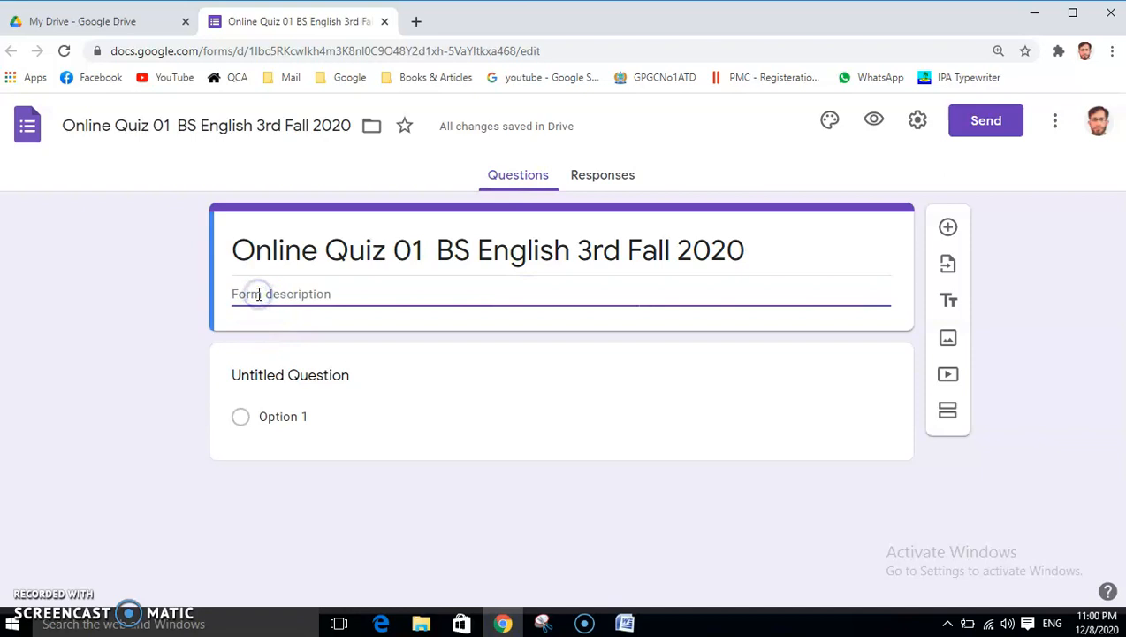
key("ctrl+v")
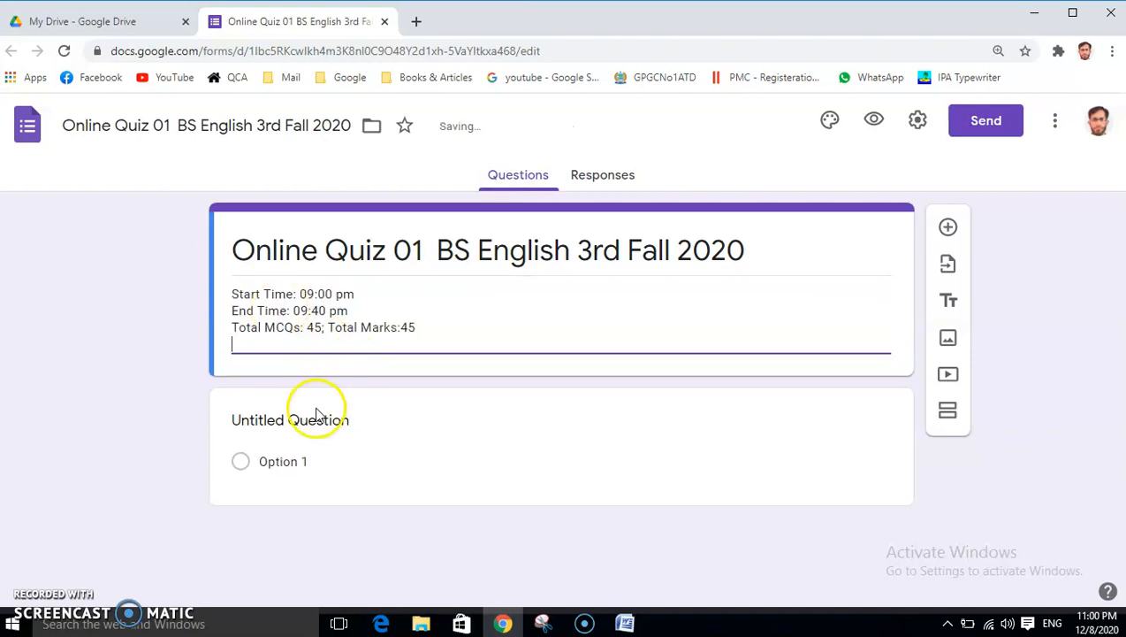
In the form settings, enable Collect email addresses, Limit to 1 response, Show progress bar and Shuffle question order
left_click(919, 121)
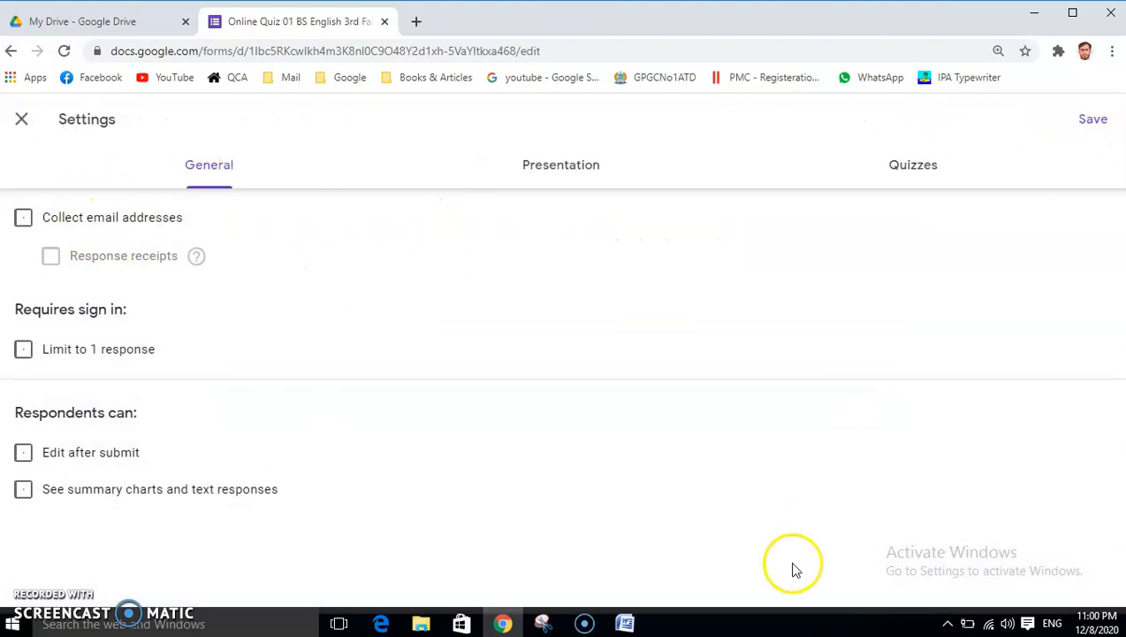
left_click(24, 219)
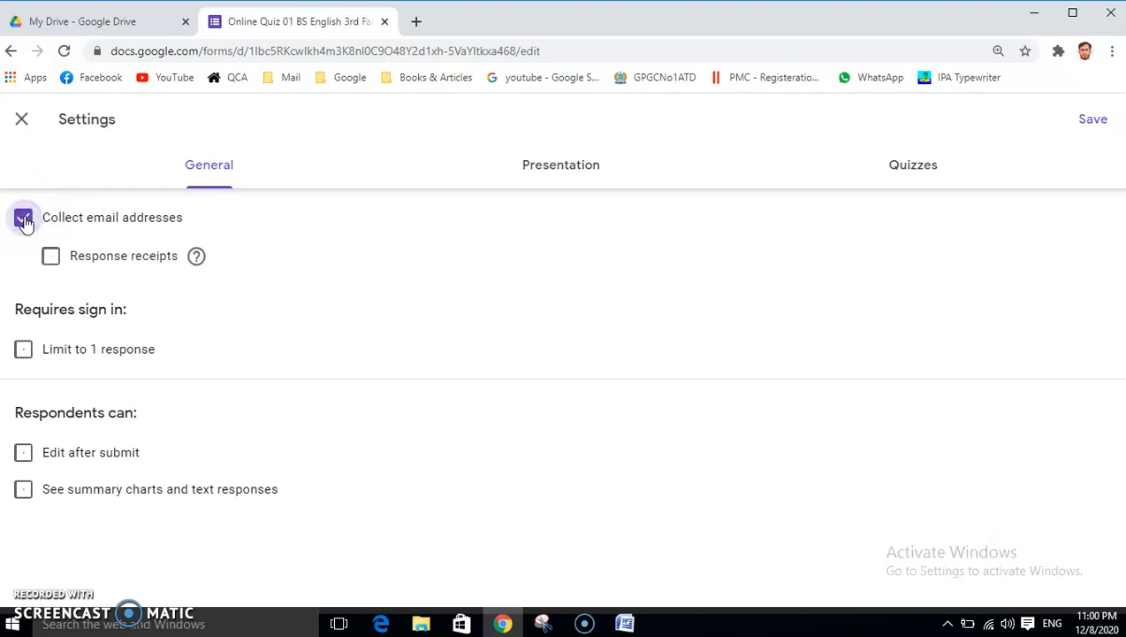
left_click(24, 350)
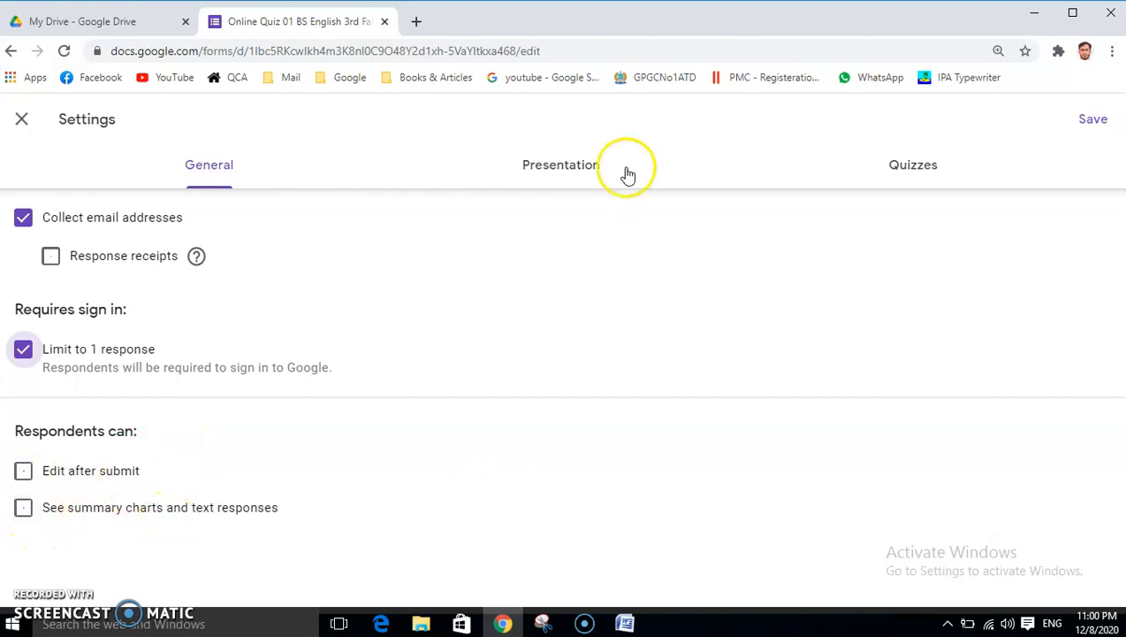
left_click(545, 170)
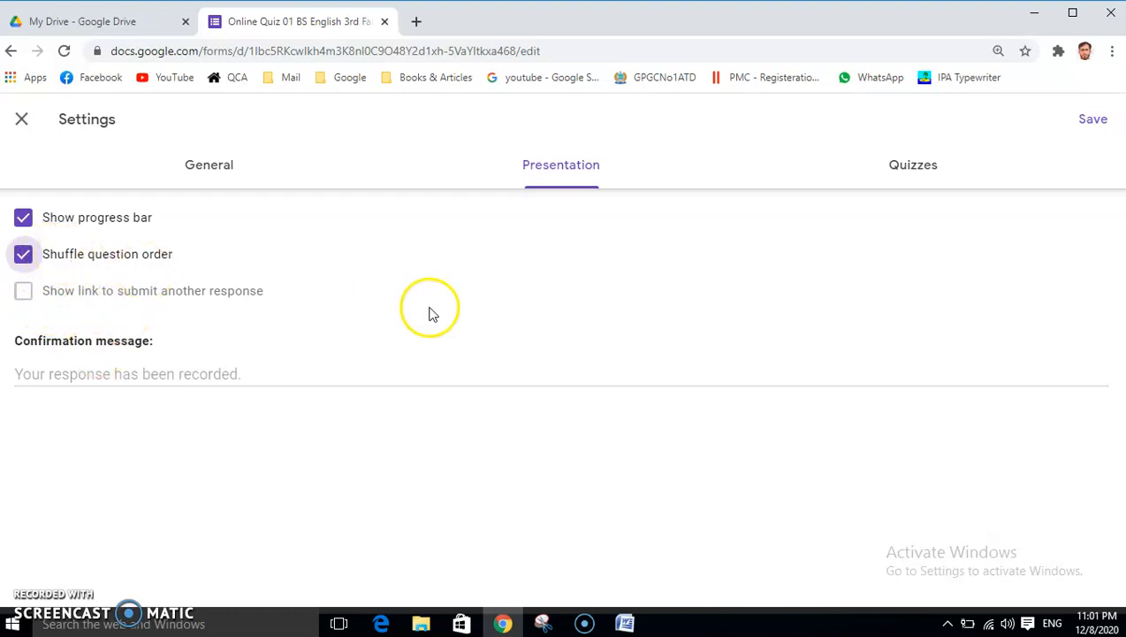
Make the form a quiz with grades released "Later, after manual review", and save the settings
left_click(914, 170)
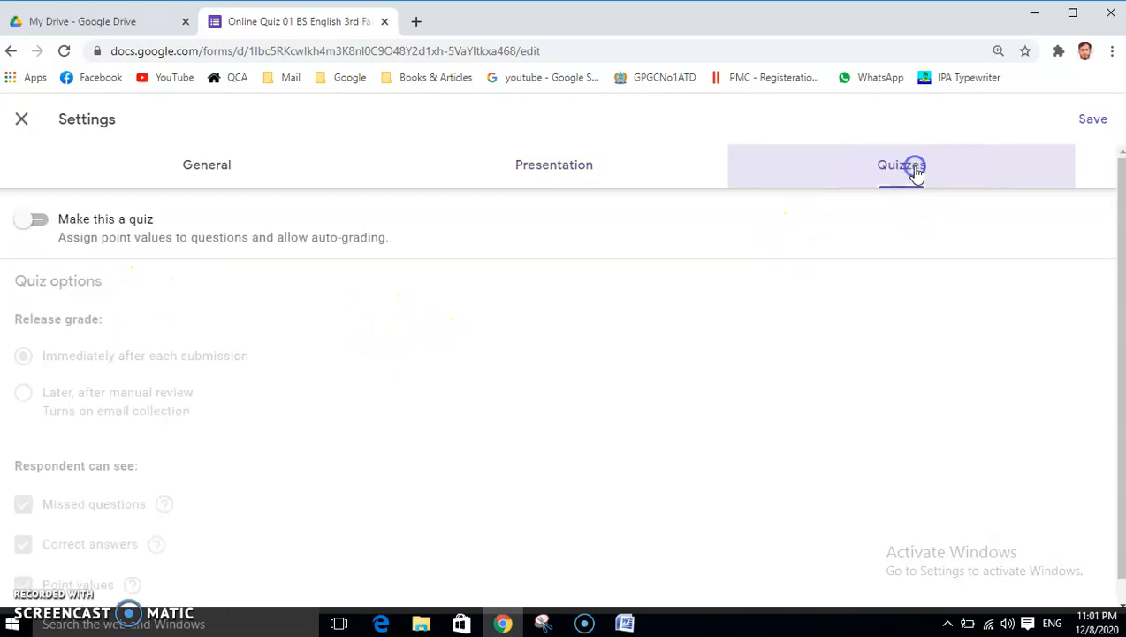
left_click(37, 220)
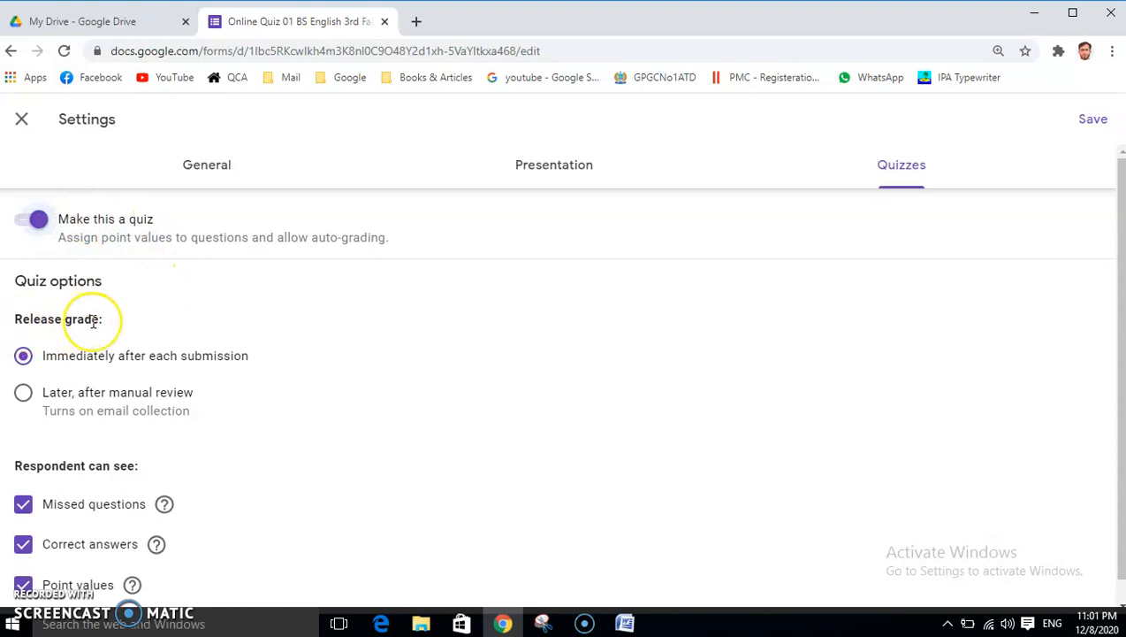
left_click(24, 393)
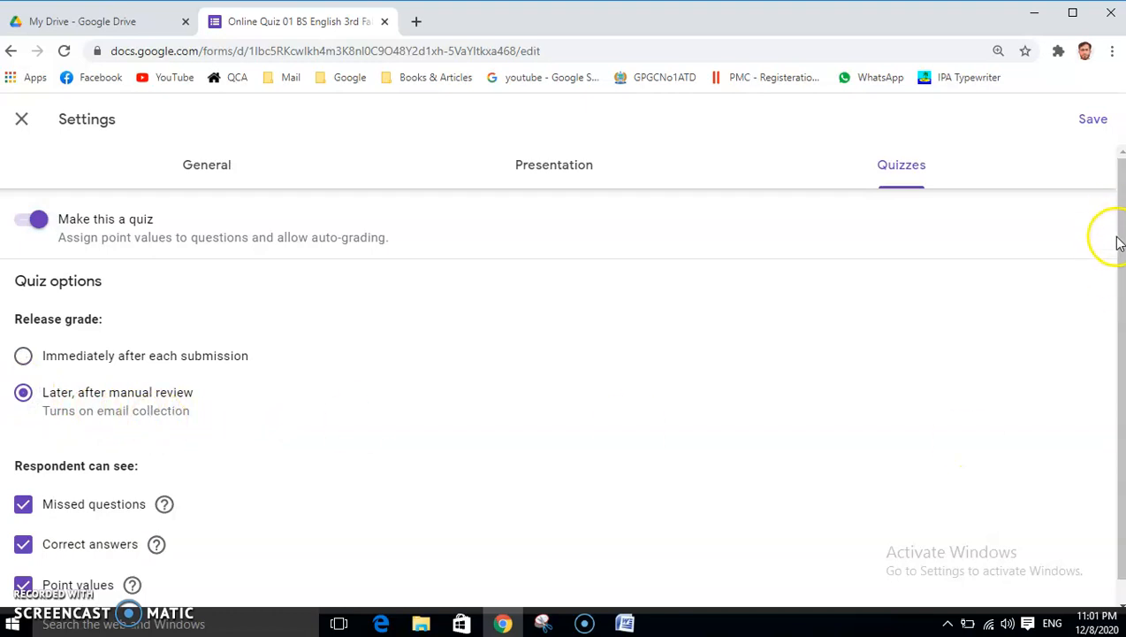
left_click_drag(1120, 259, 1121, 310)
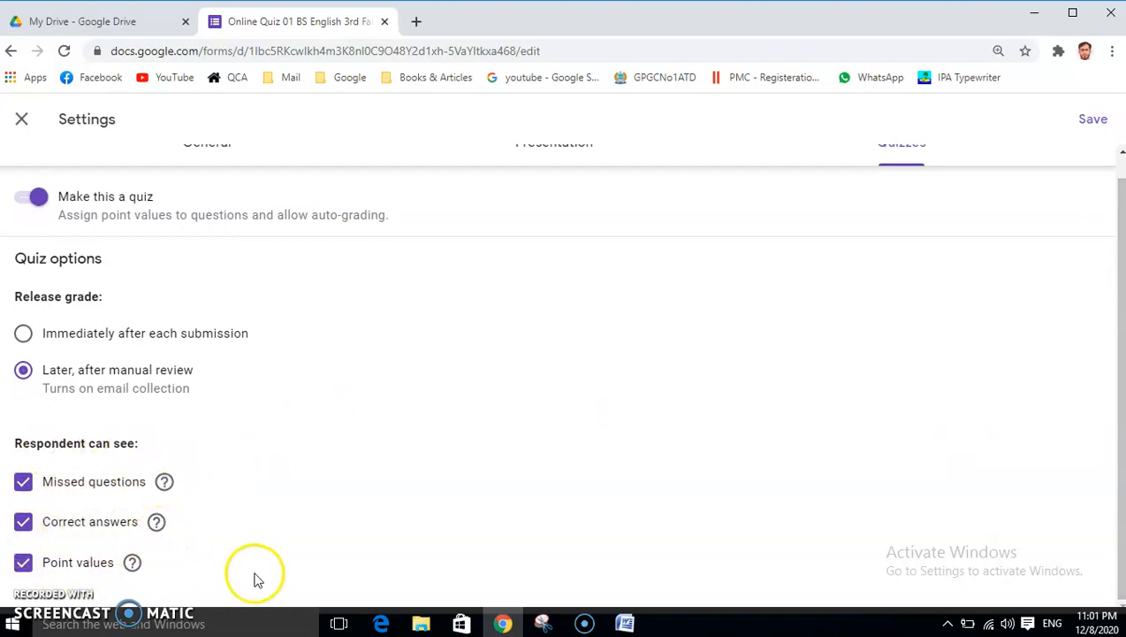
left_click(1092, 121)
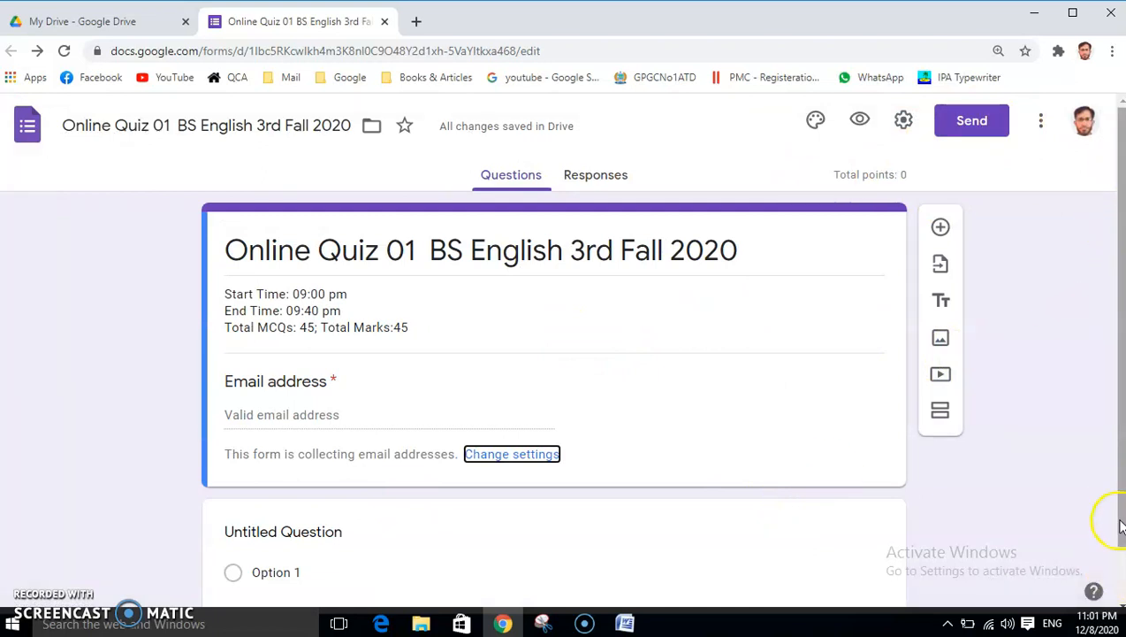
Turn the untitled question into a required short-answer question titled "Name"
scroll(1117, 452, "down", 1)
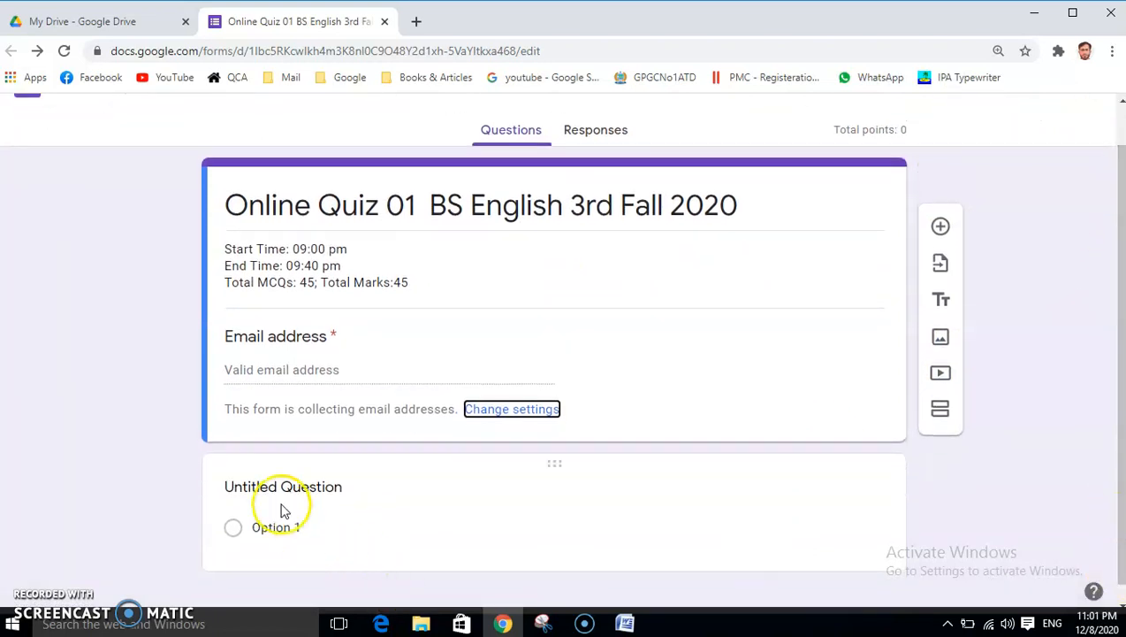
left_click(275, 489)
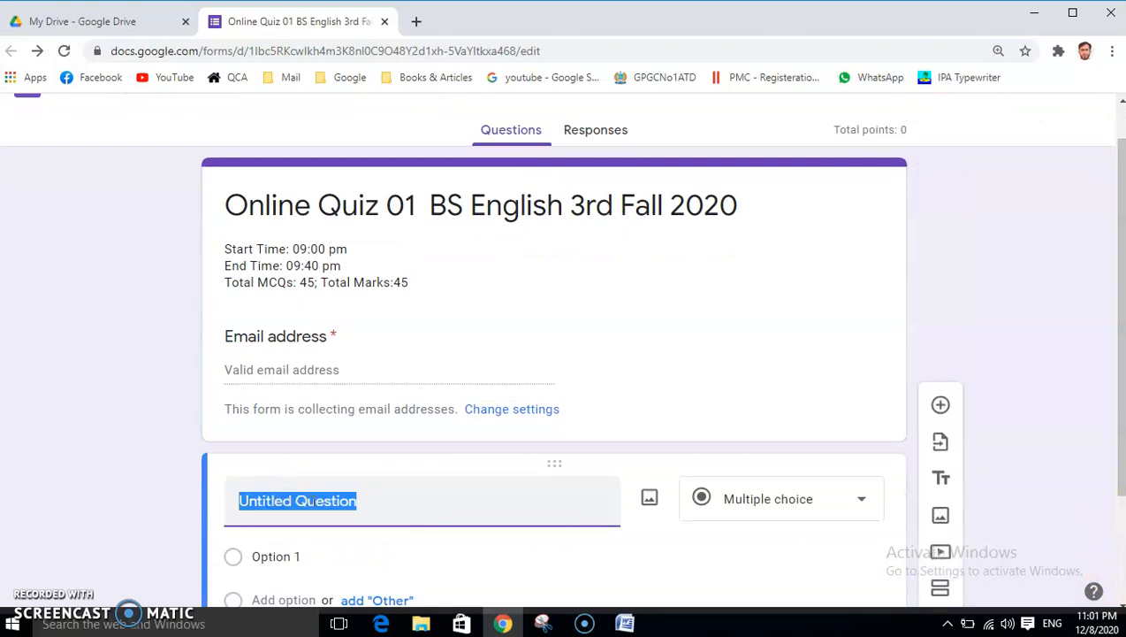
type("Name")
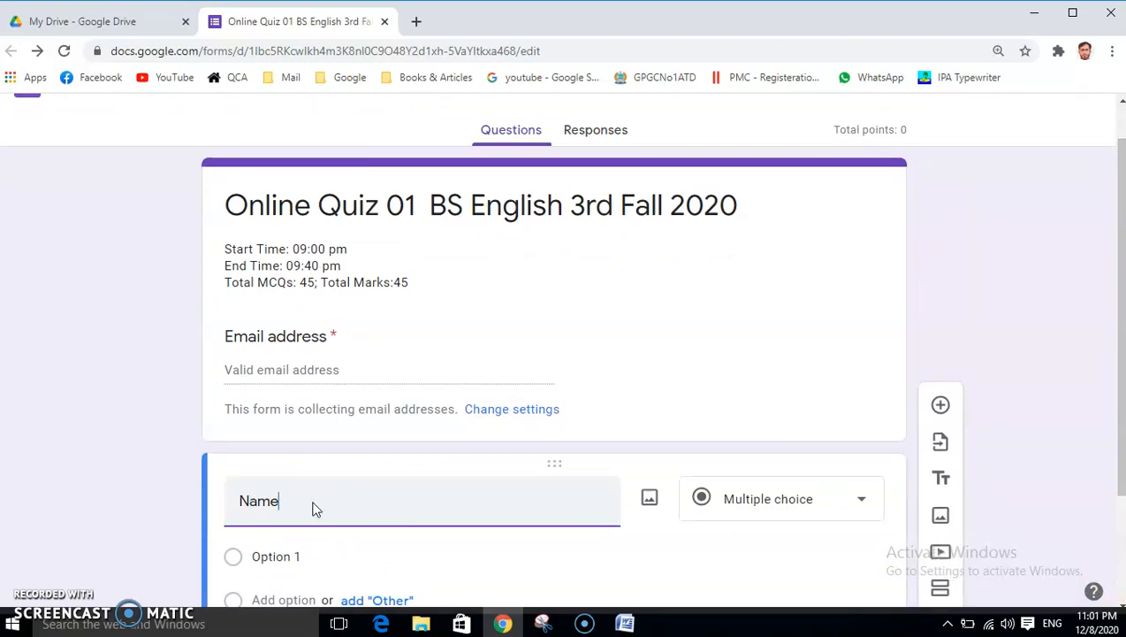
left_click_drag(1117, 340, 1121, 422)
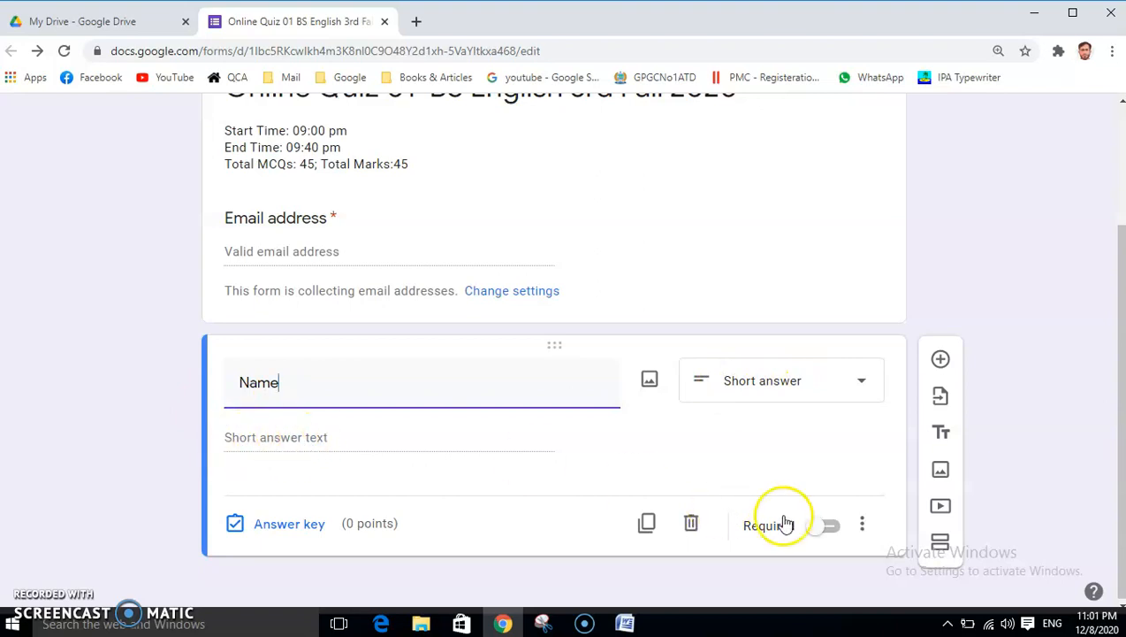
left_click(836, 528)
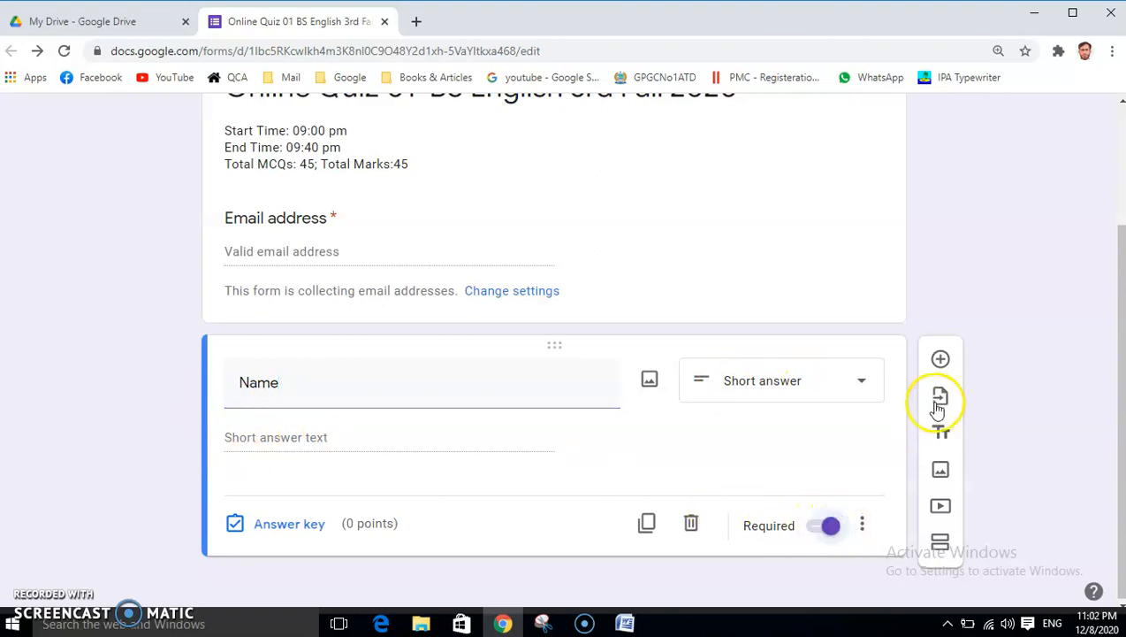
Add a required short-answer question titled "Roll No" below the Name question
left_click(941, 358)
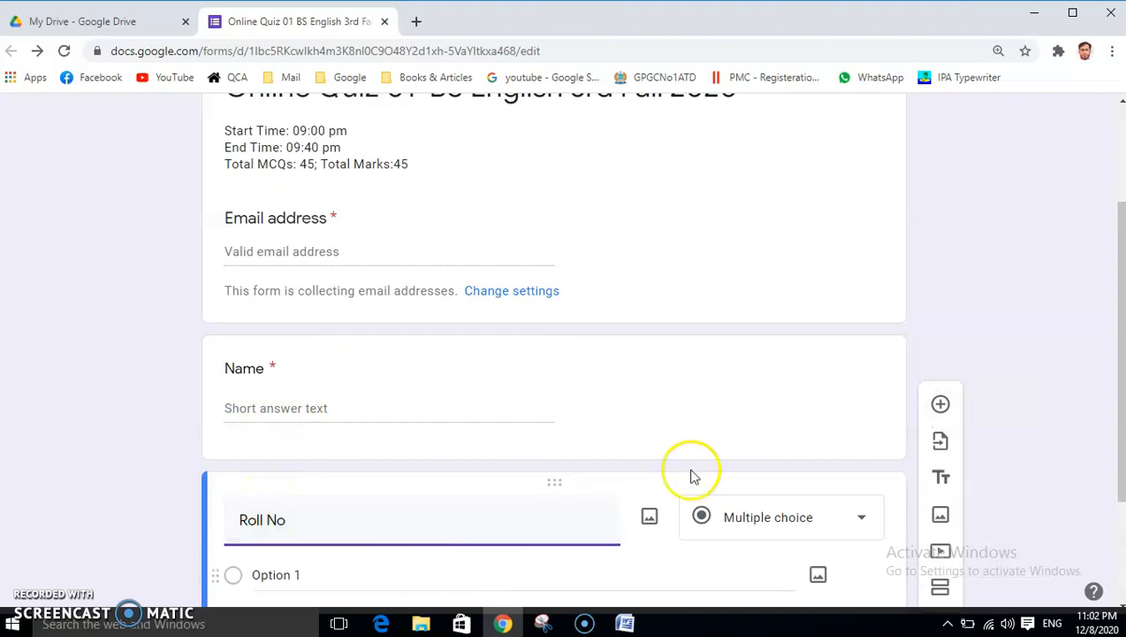
scroll(1120, 266, "down", 2)
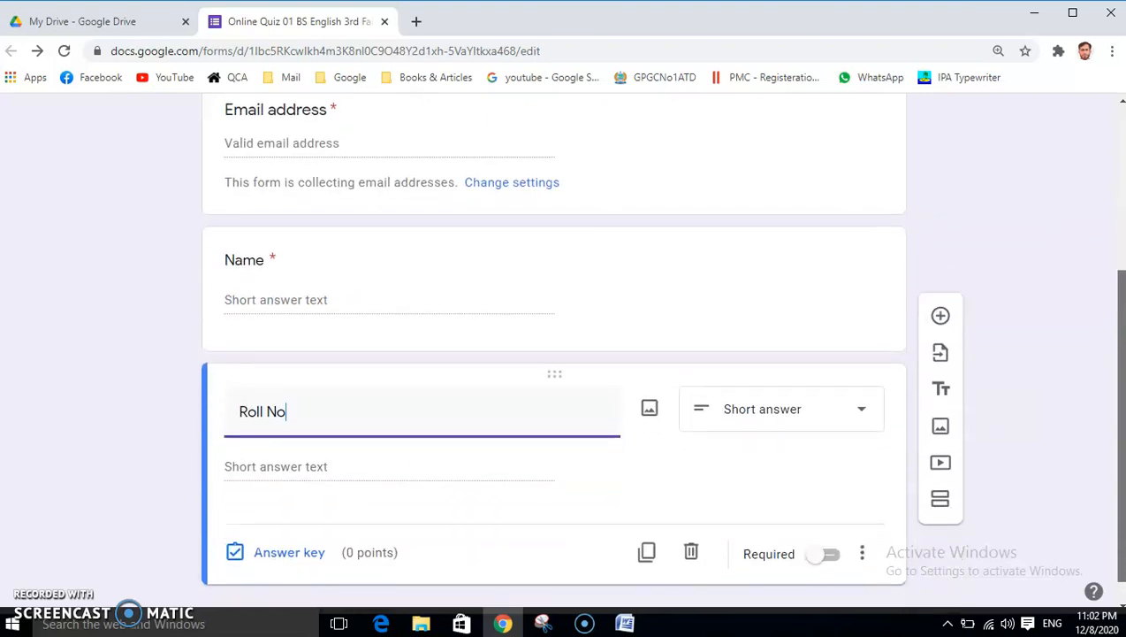
left_click(831, 537)
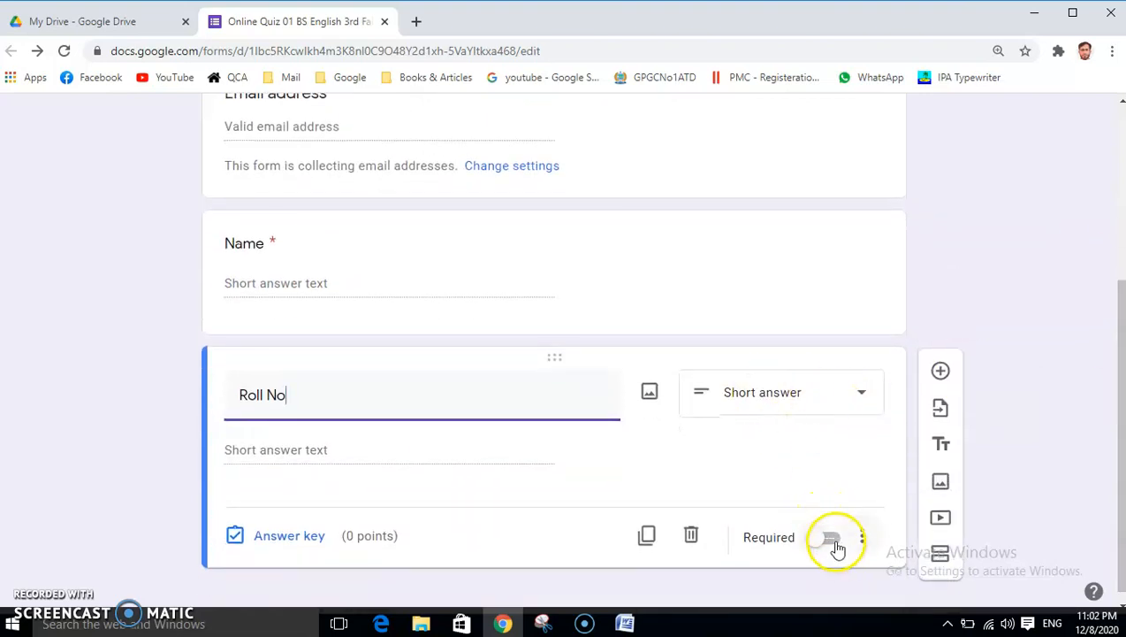
Add a required short-answer question titled "Email" below the Roll No question
left_click(942, 375)
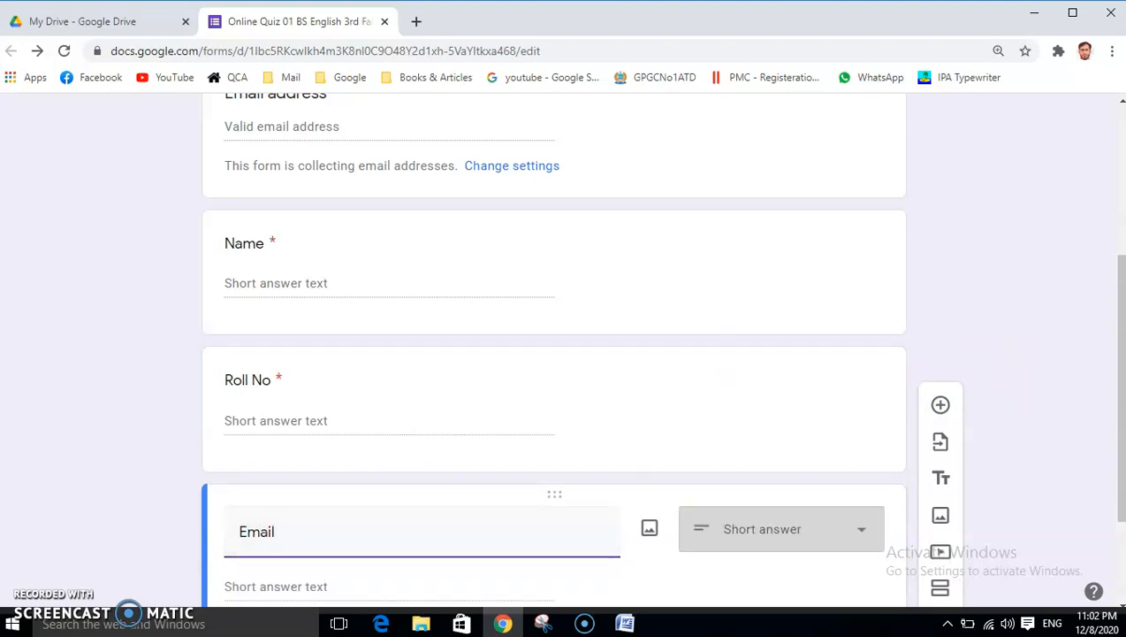
left_click_drag(1121, 315, 1122, 397)
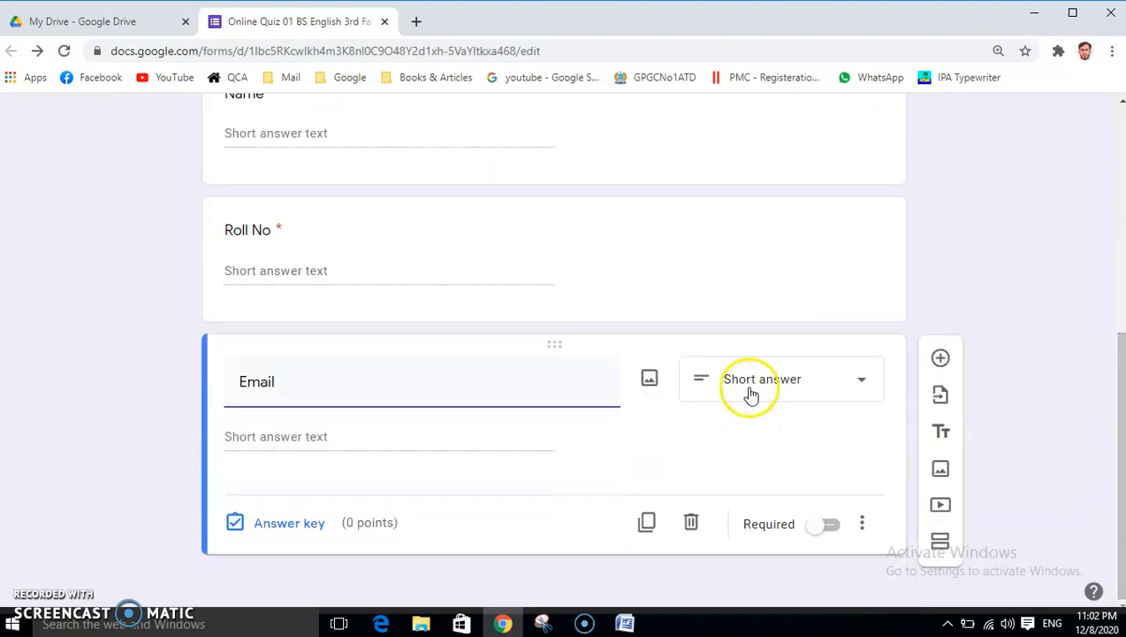
left_click(835, 529)
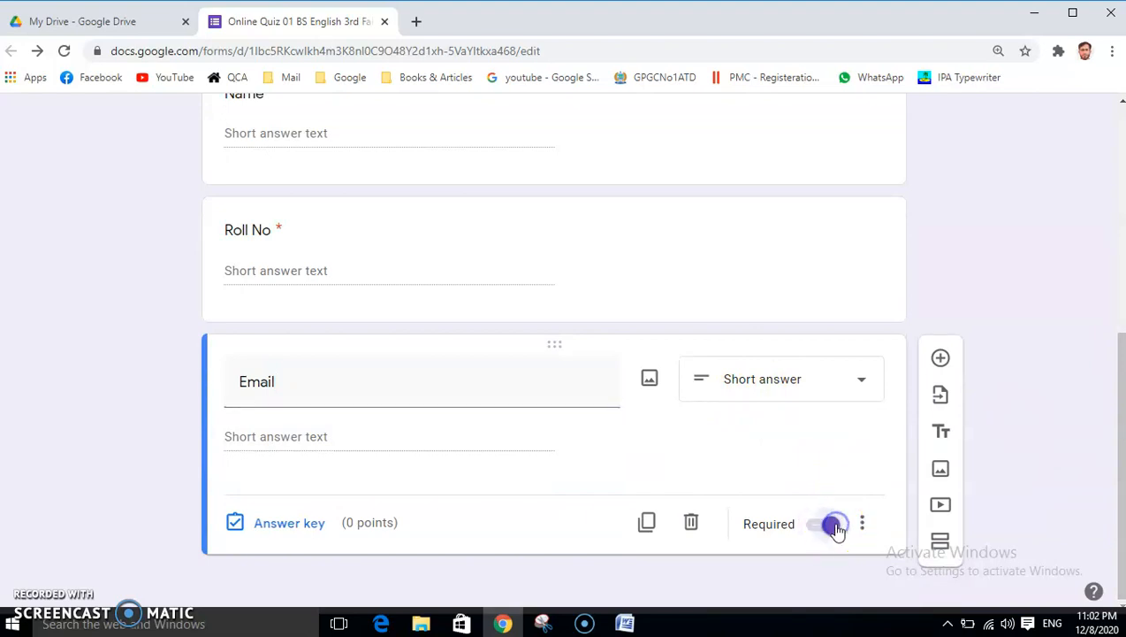
Add a blank question to the form, then in Word copy and yellow-highlight the question "Transcribe phonetically the word would" with its four options
left_click(939, 358)
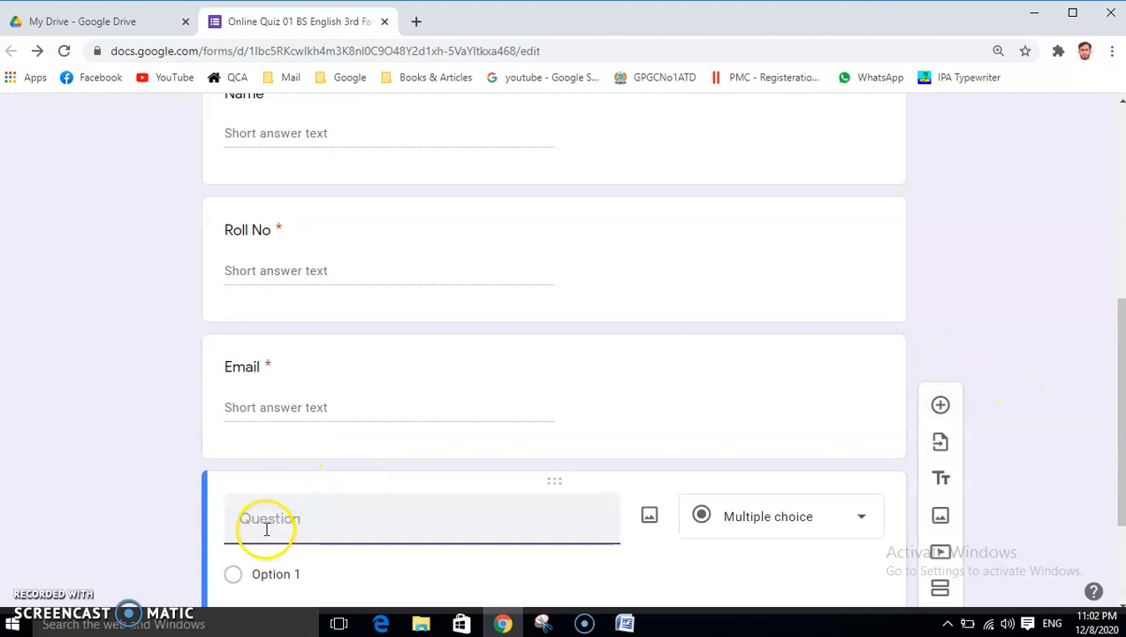
left_click(625, 624)
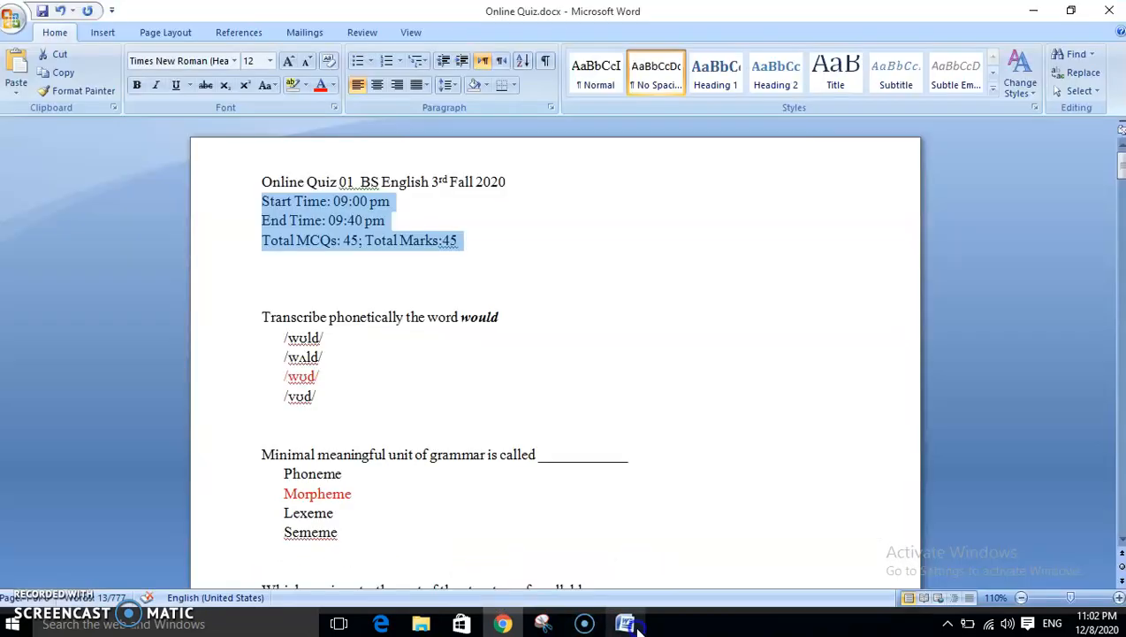
left_click_drag(262, 313, 314, 394)
right_click(303, 376)
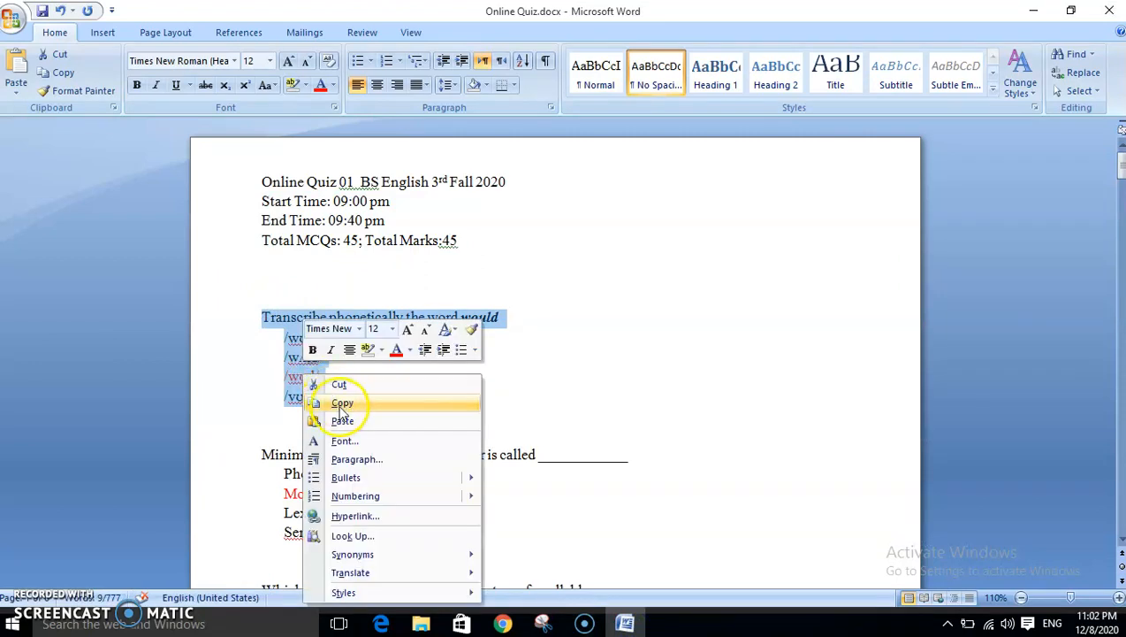
left_click(342, 405)
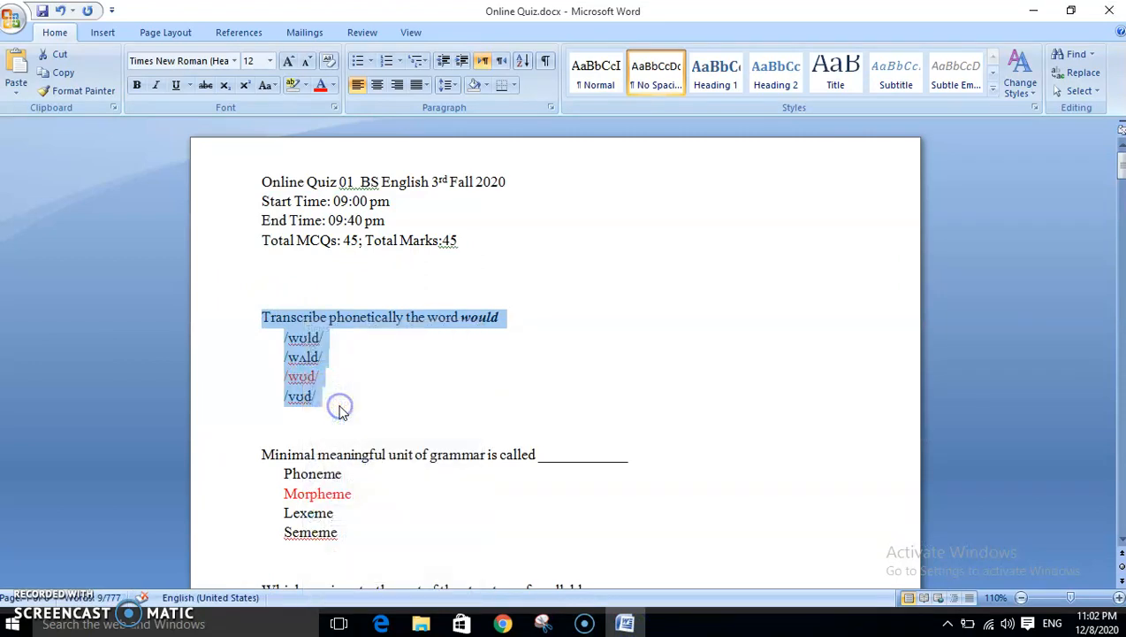
left_click(309, 88)
left_click(295, 108)
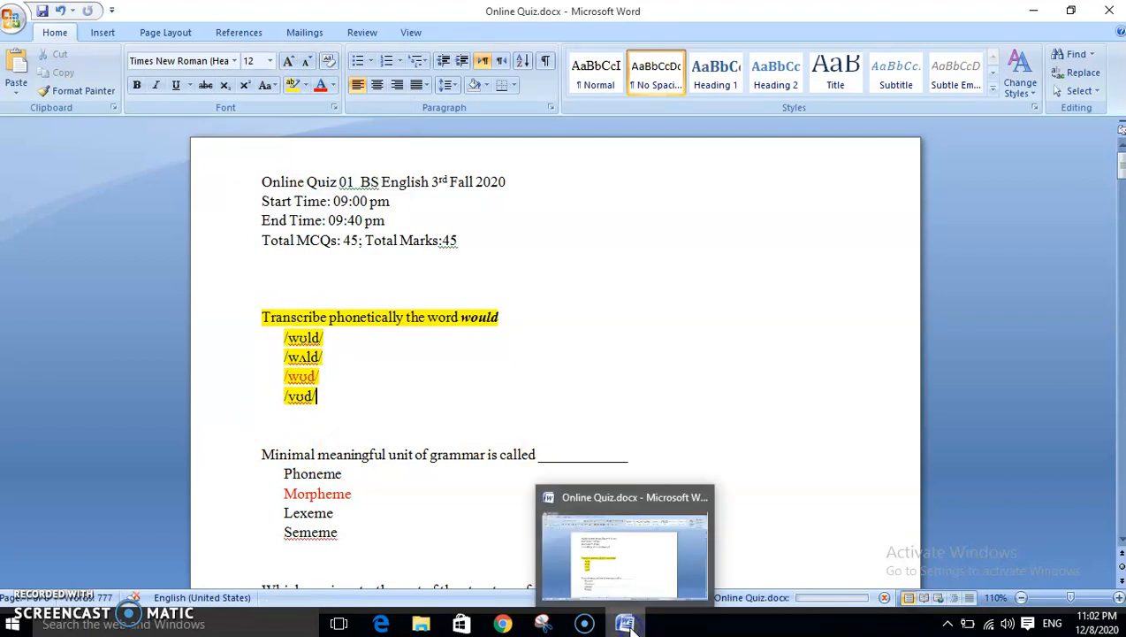
Return to Chrome, paste the copied question and options into the blank question's title, and put "would" in quotation marks
left_click(502, 624)
left_click(503, 624)
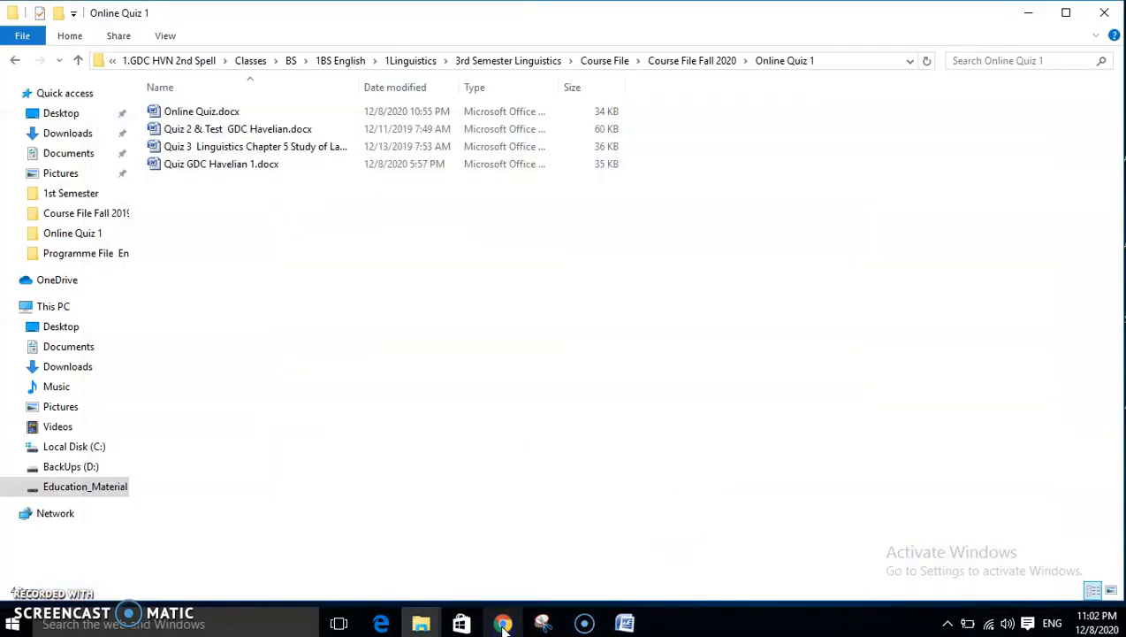
left_click(503, 624)
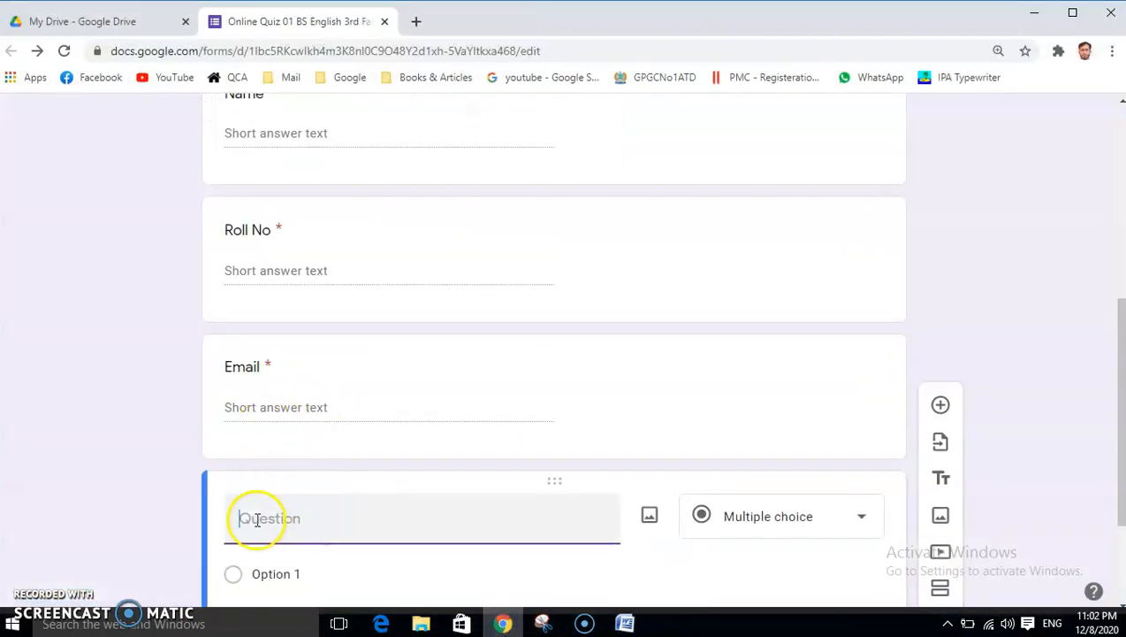
key("ctrl+v")
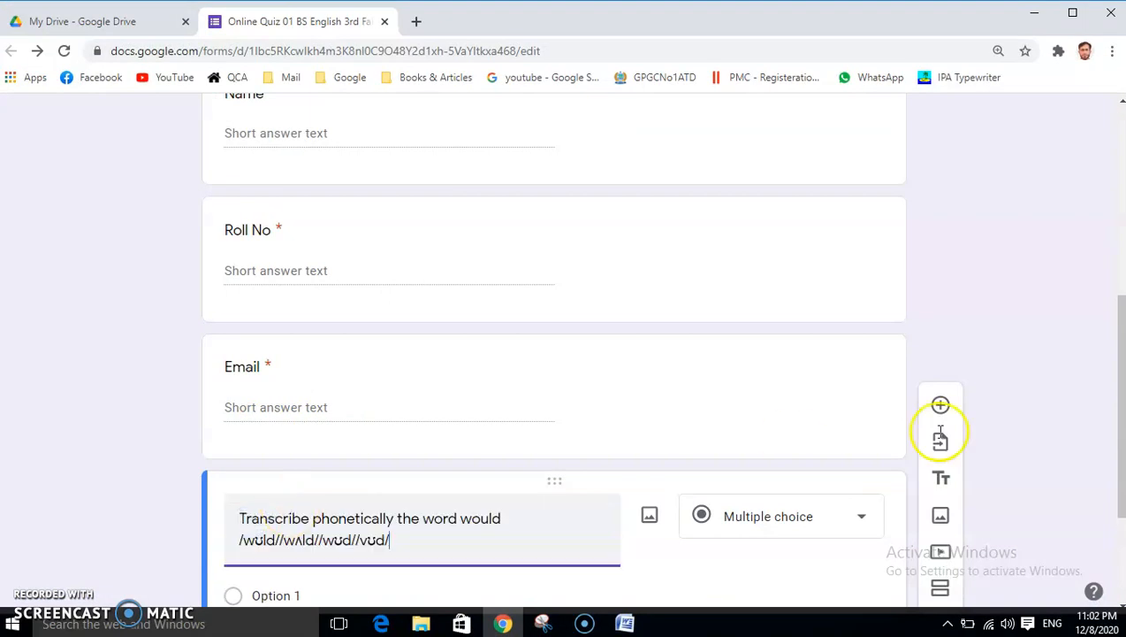
left_click_drag(1121, 345, 1120, 428)
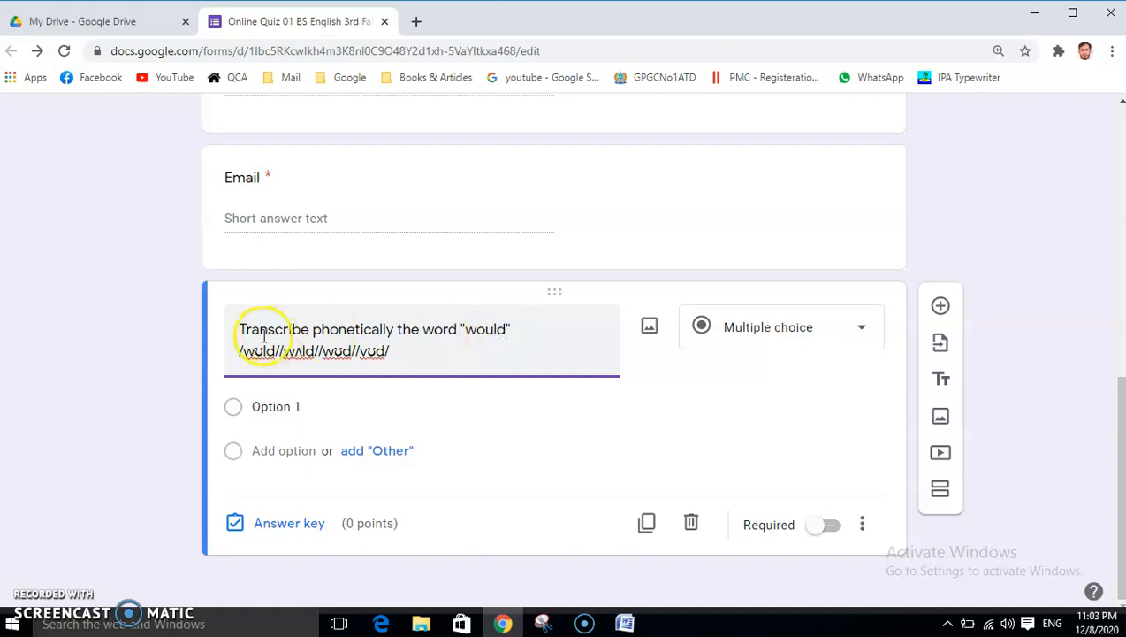
Move the line of four phonetic transcriptions out of the "would" question's title into its first answer option
left_click_drag(237, 350, 404, 351)
right_click(346, 351)
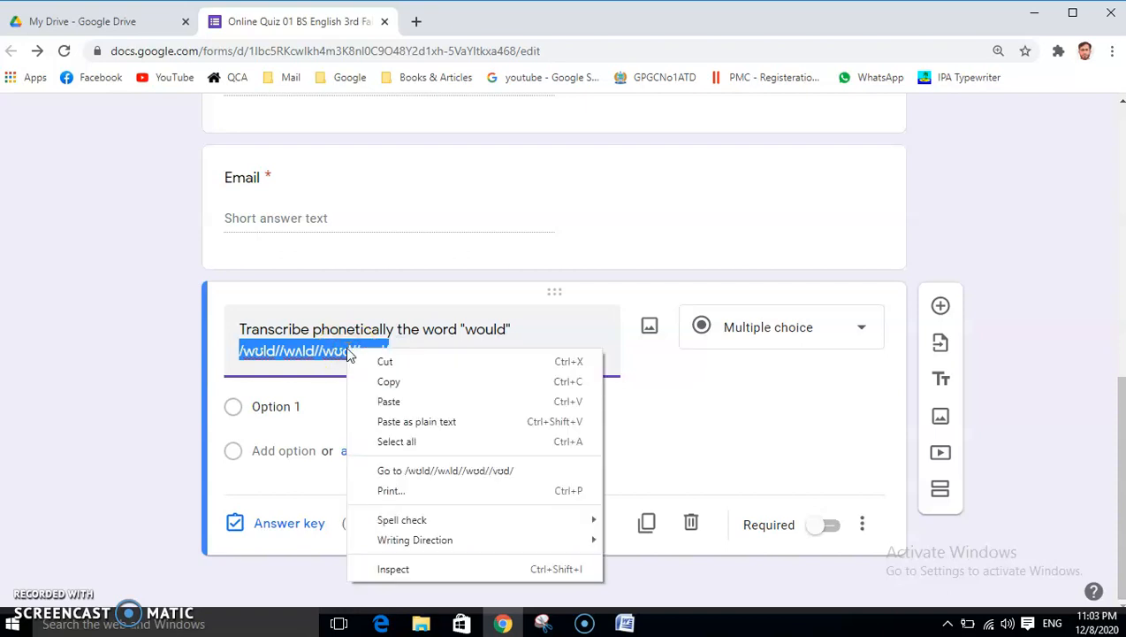
left_click(385, 362)
left_click(271, 406)
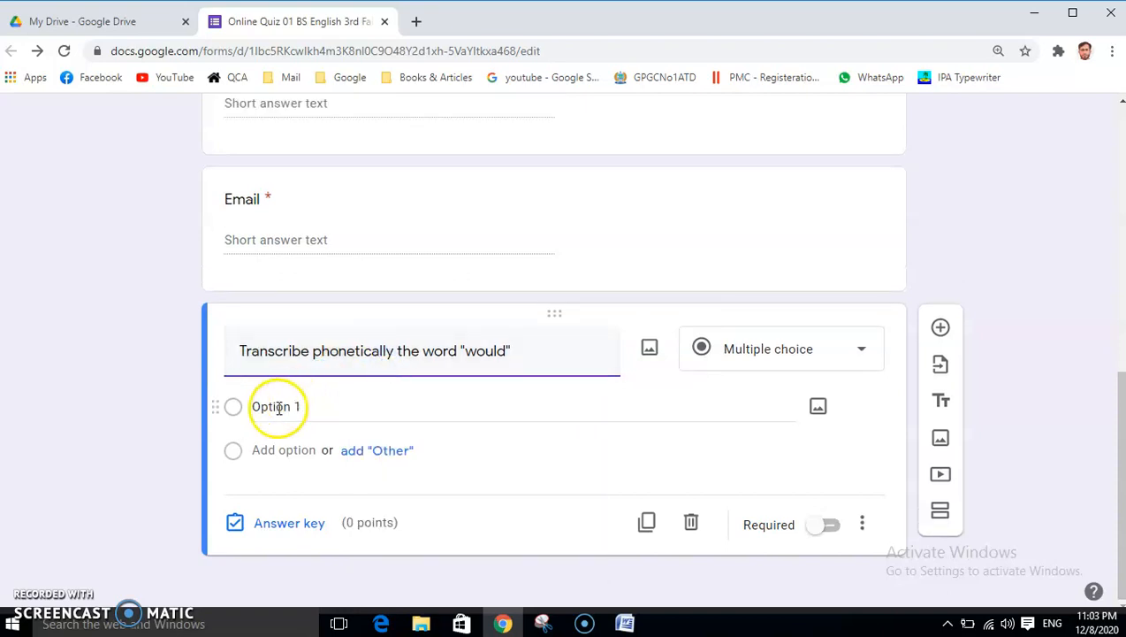
key("ctrl+v")
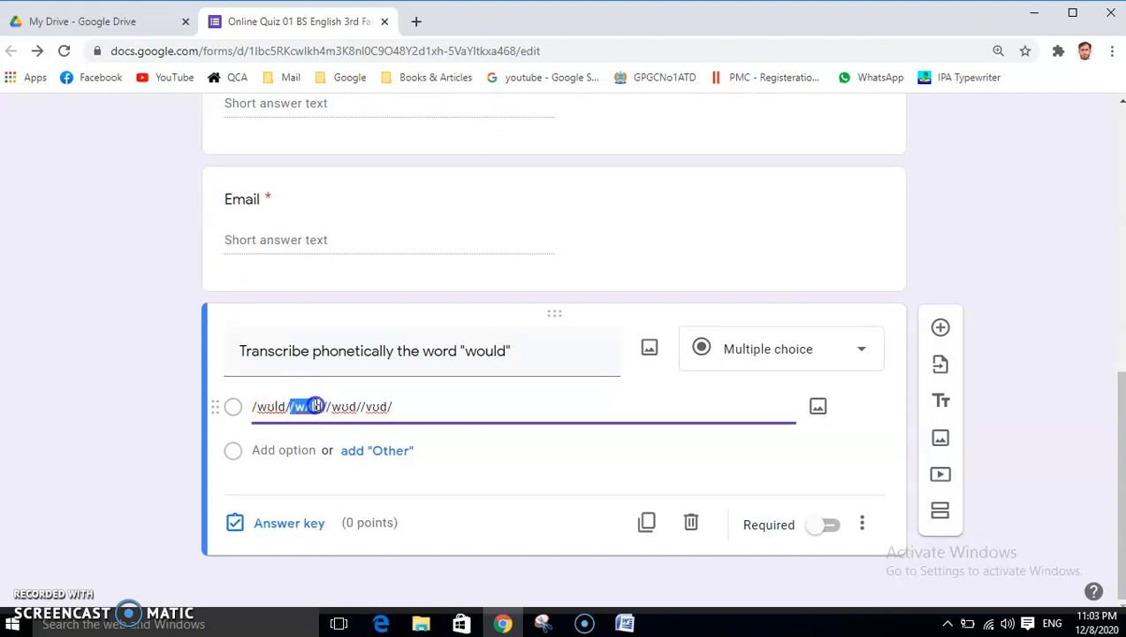
Keep only /wʊld/ in the first option and move the other three transcriptions into a new second option
left_click_drag(316, 406, 393, 405)
right_click(352, 406)
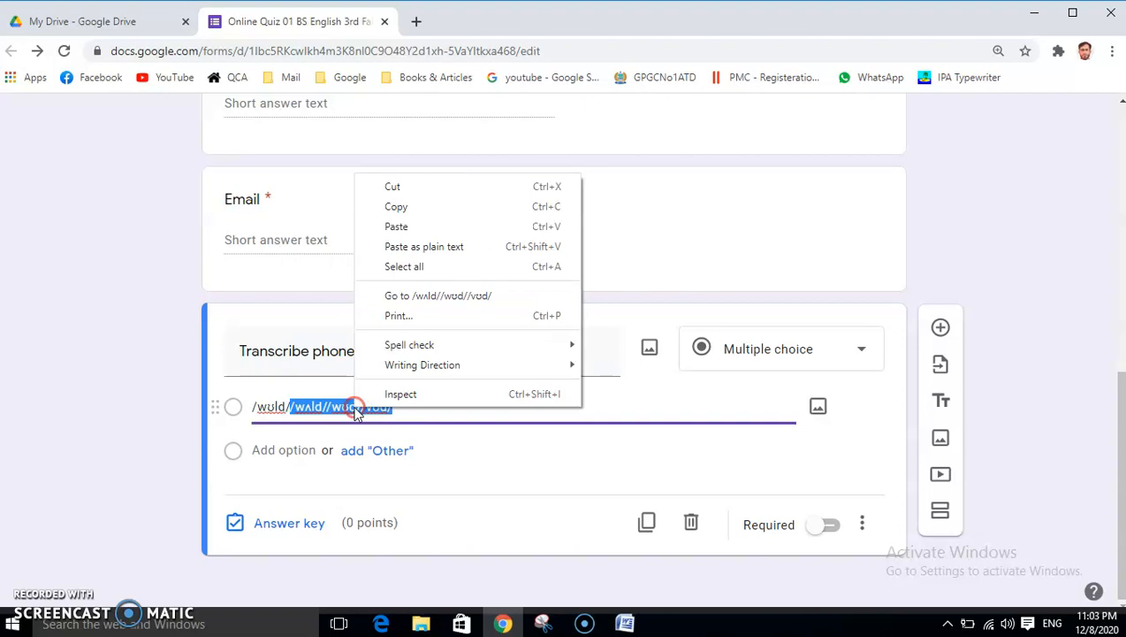
left_click(400, 188)
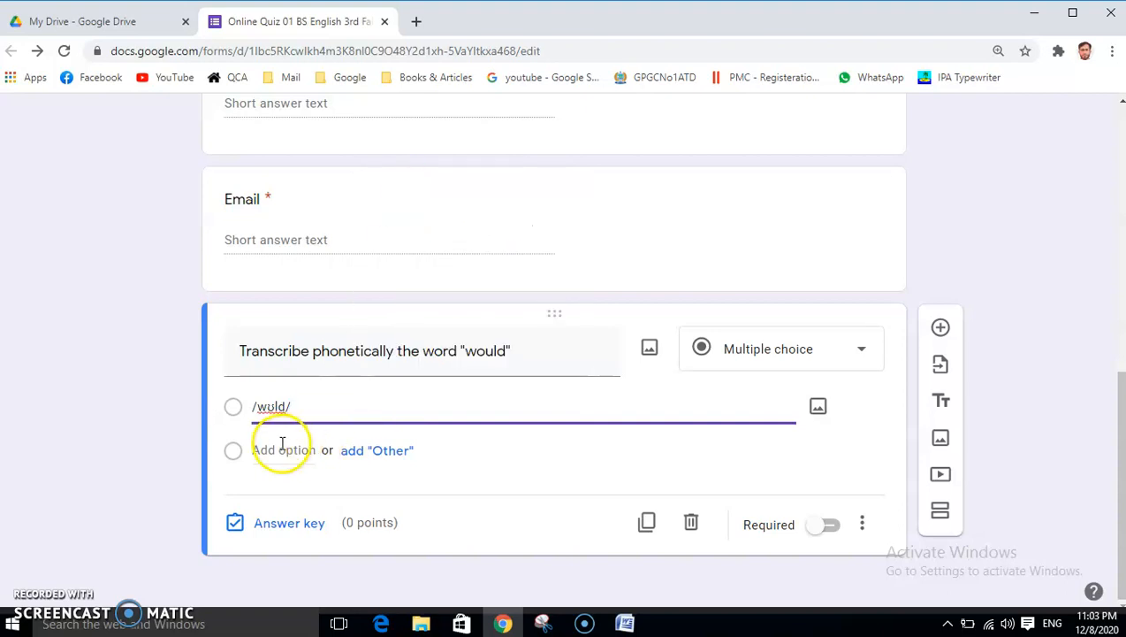
left_click(282, 450)
key("ctrl+v")
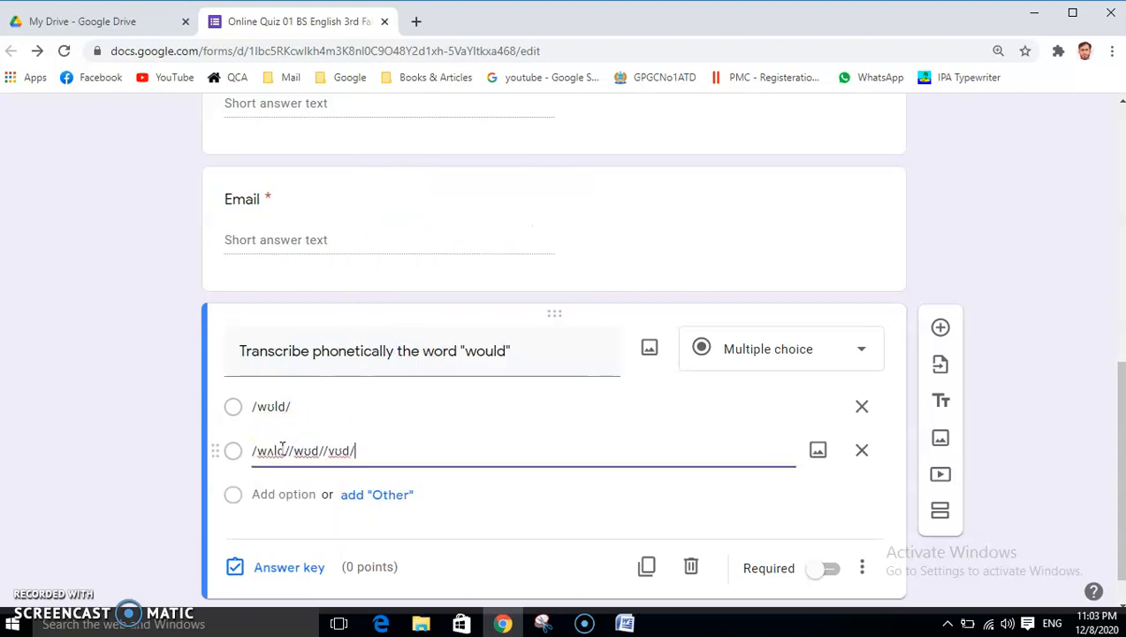
Split the combined second option so that /wʌld/, /wʊd/ and /vʊd/ become the second, third and fourth options
left_click_drag(292, 450, 374, 450)
right_click(327, 449)
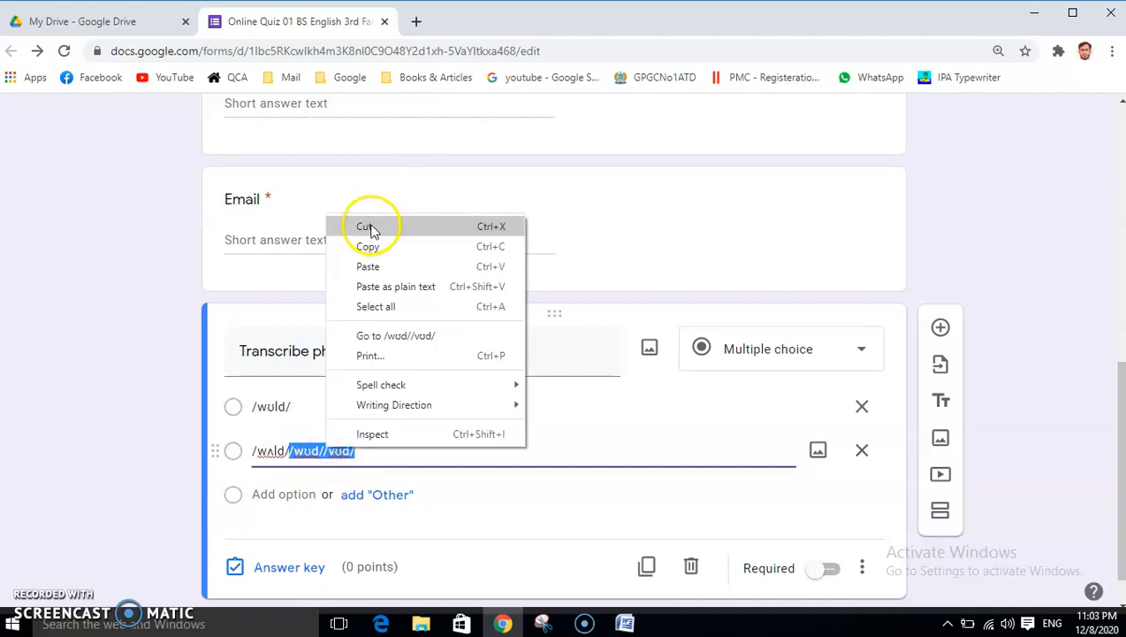
left_click(364, 227)
left_click(276, 493)
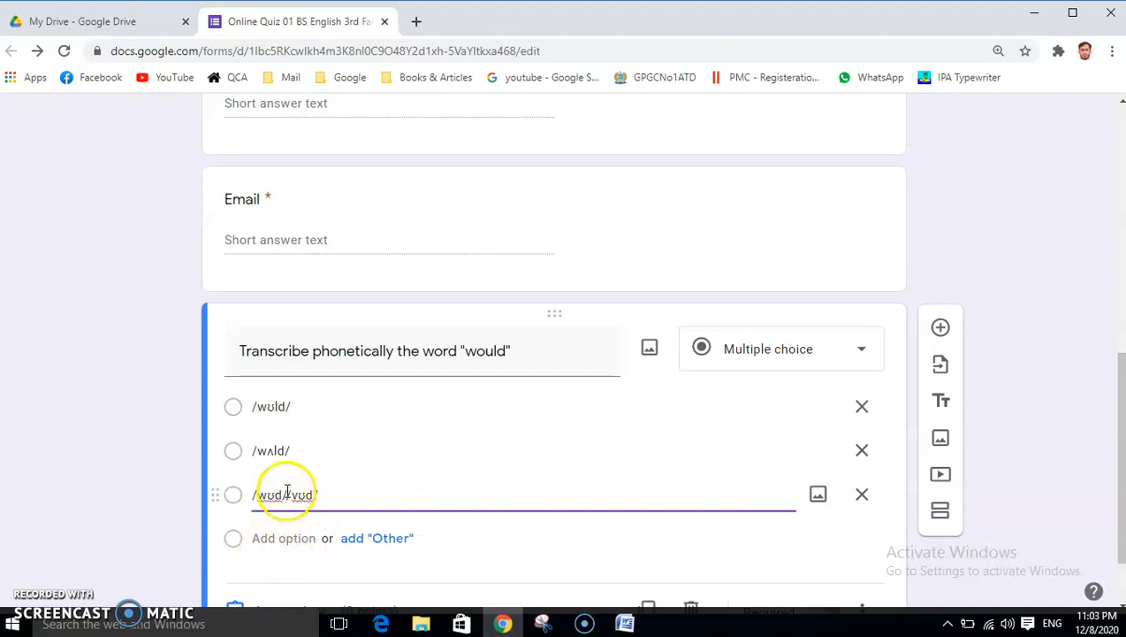
left_click_drag(288, 489, 327, 495)
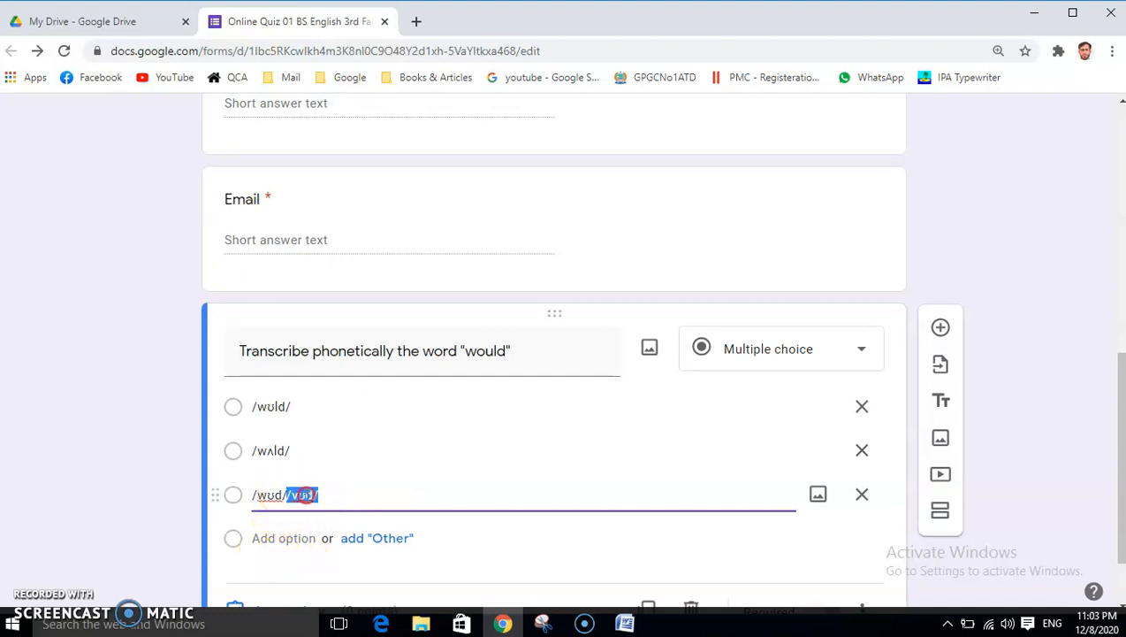
right_click(305, 495)
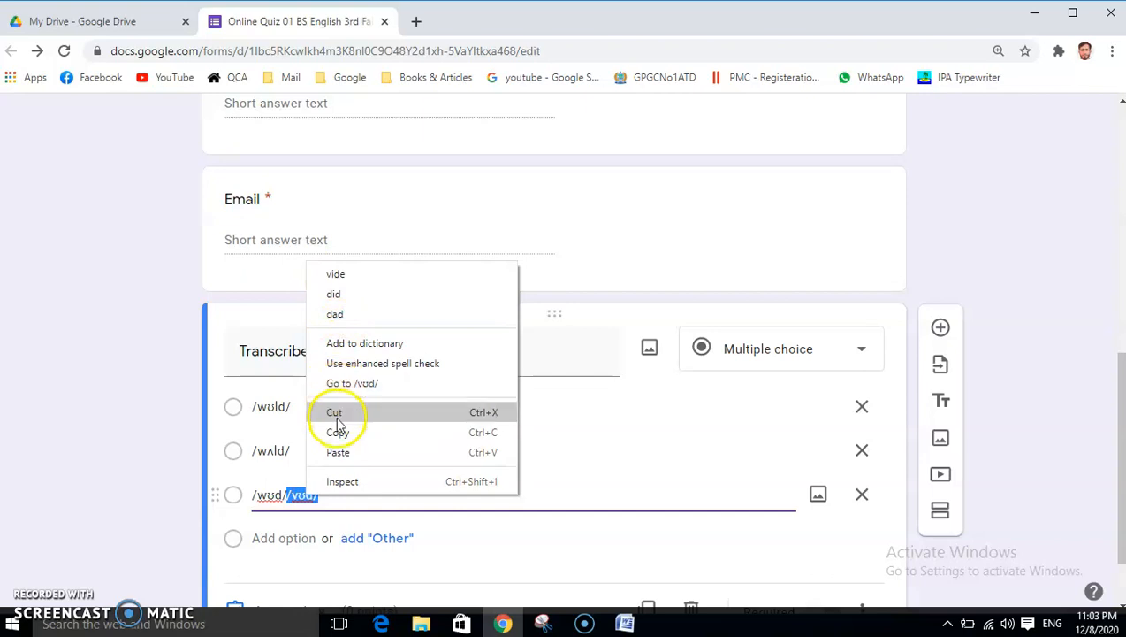
left_click(334, 412)
left_click(282, 539)
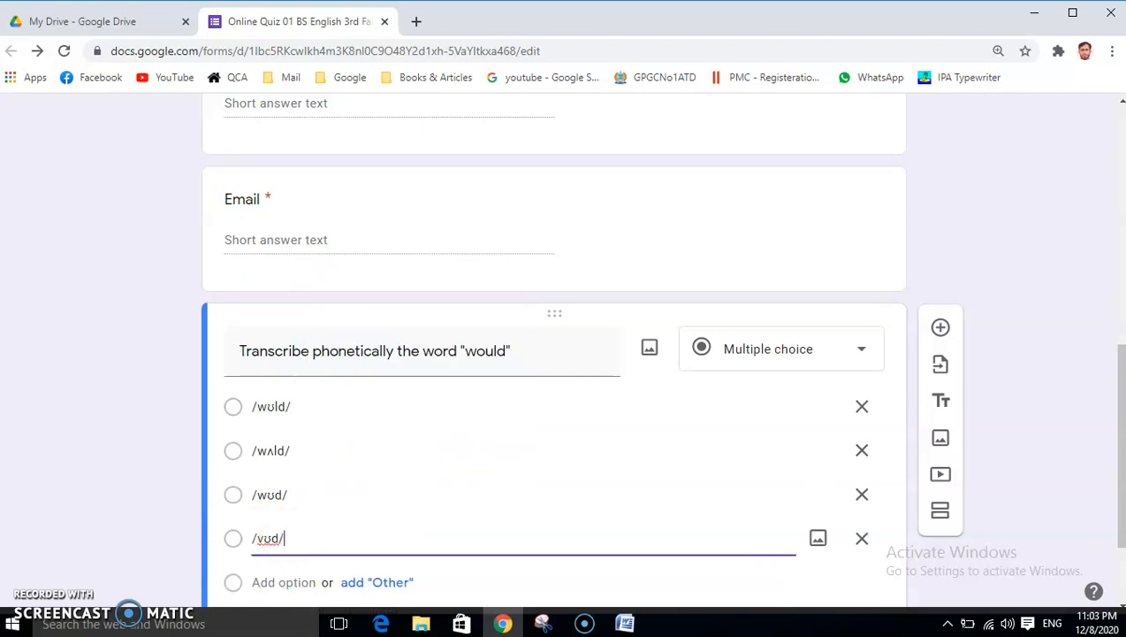
Check the red-marked answer in Word, return to Chrome, and set the question's answer key to /wʊd/ with 1 point
scroll(1120, 383, "down", 1)
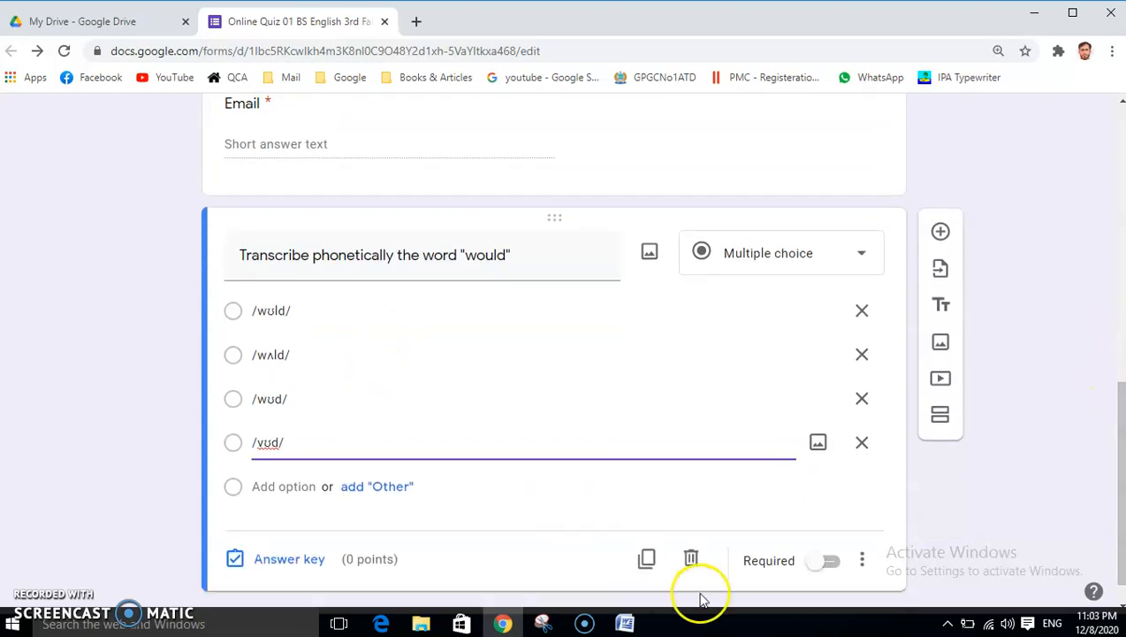
left_click(625, 624)
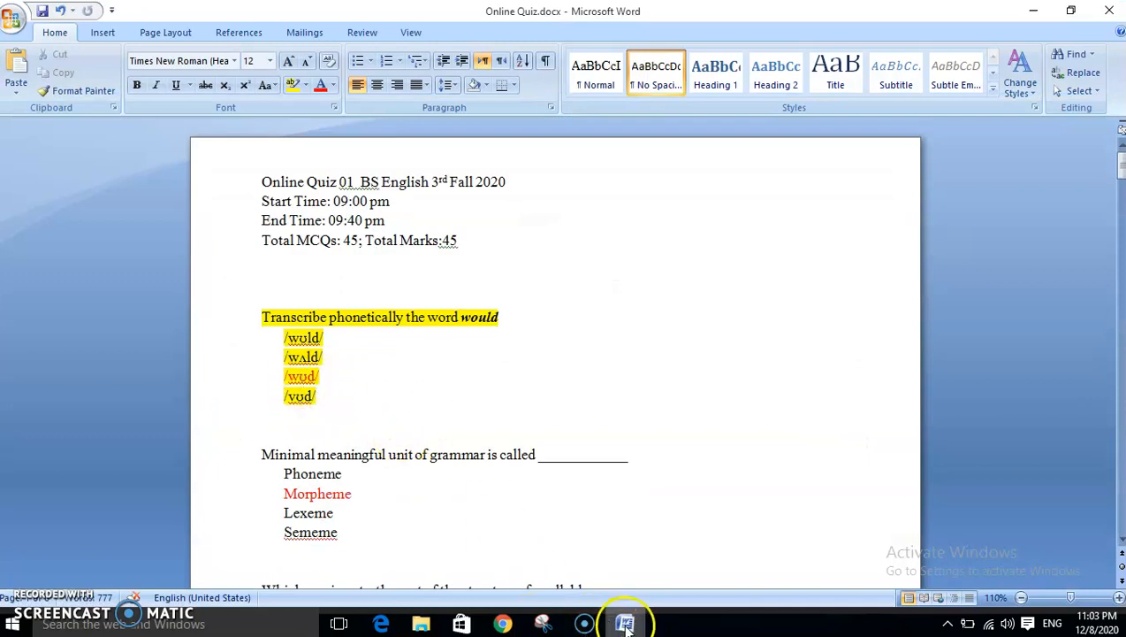
left_click(502, 623)
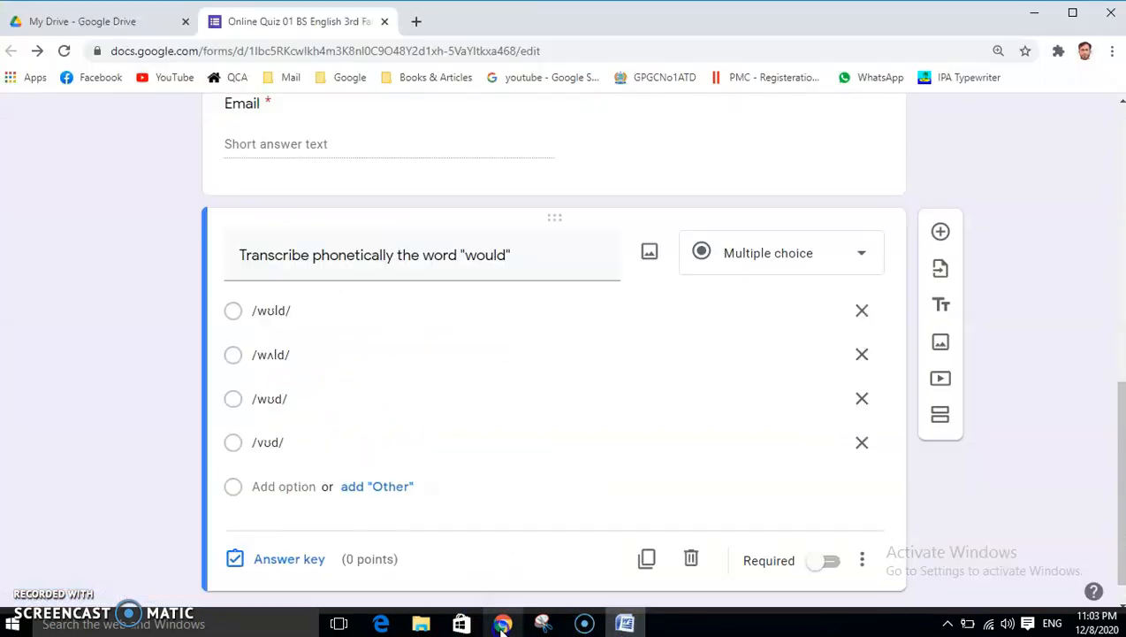
left_click(292, 558)
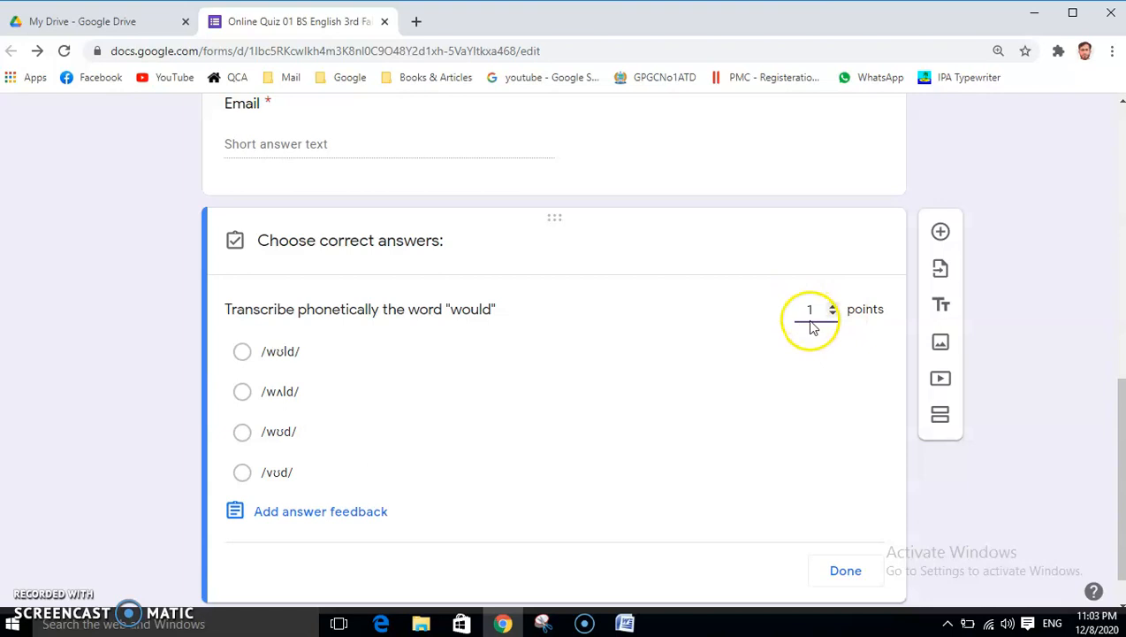
left_click(243, 434)
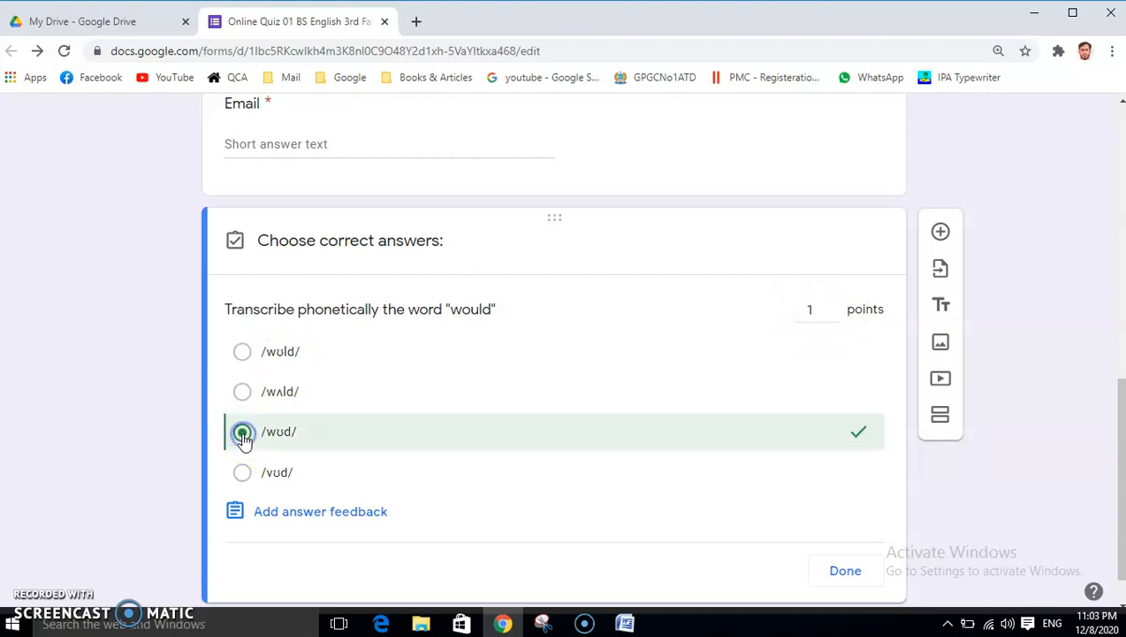
left_click(844, 572)
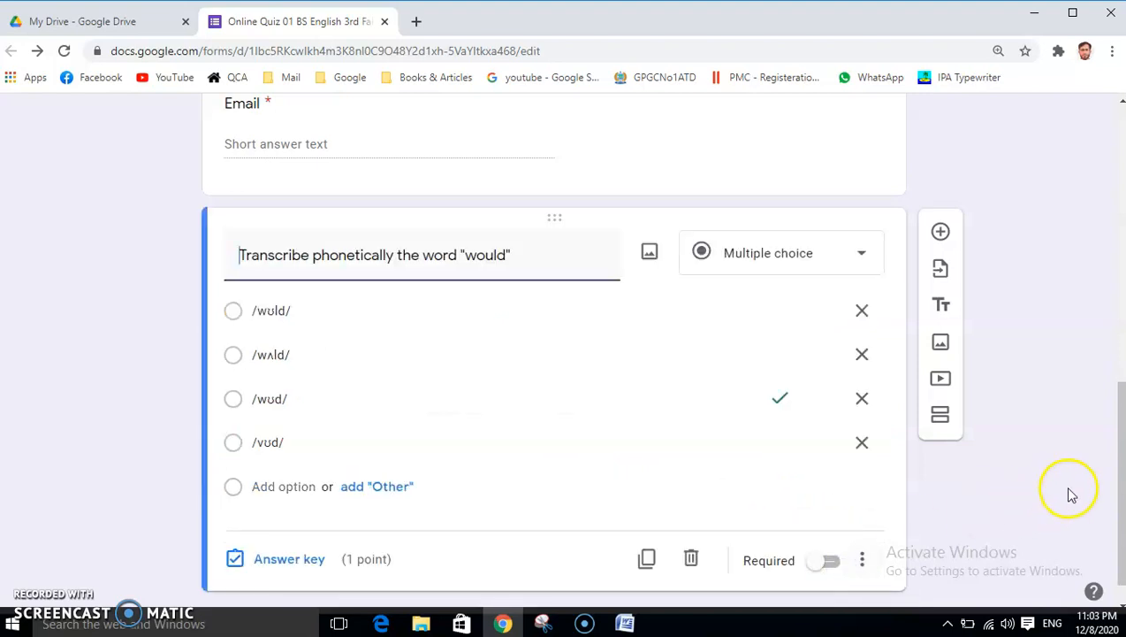
Make the "would" question required and turn on Shuffle option order for it
scroll(1121, 415, "down", 1)
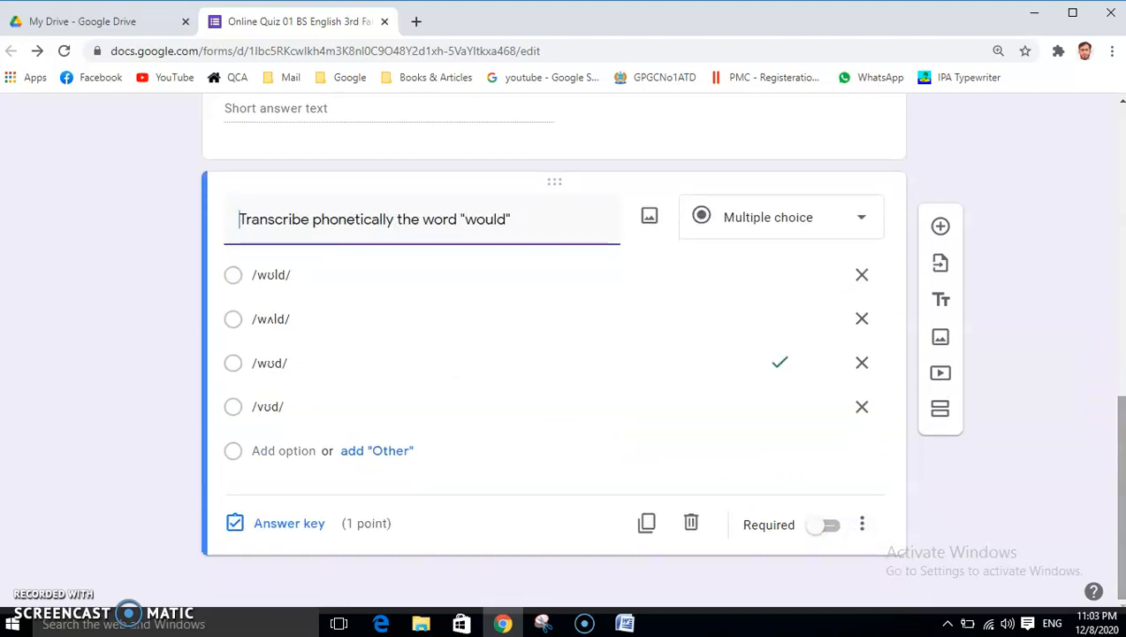
left_click(838, 528)
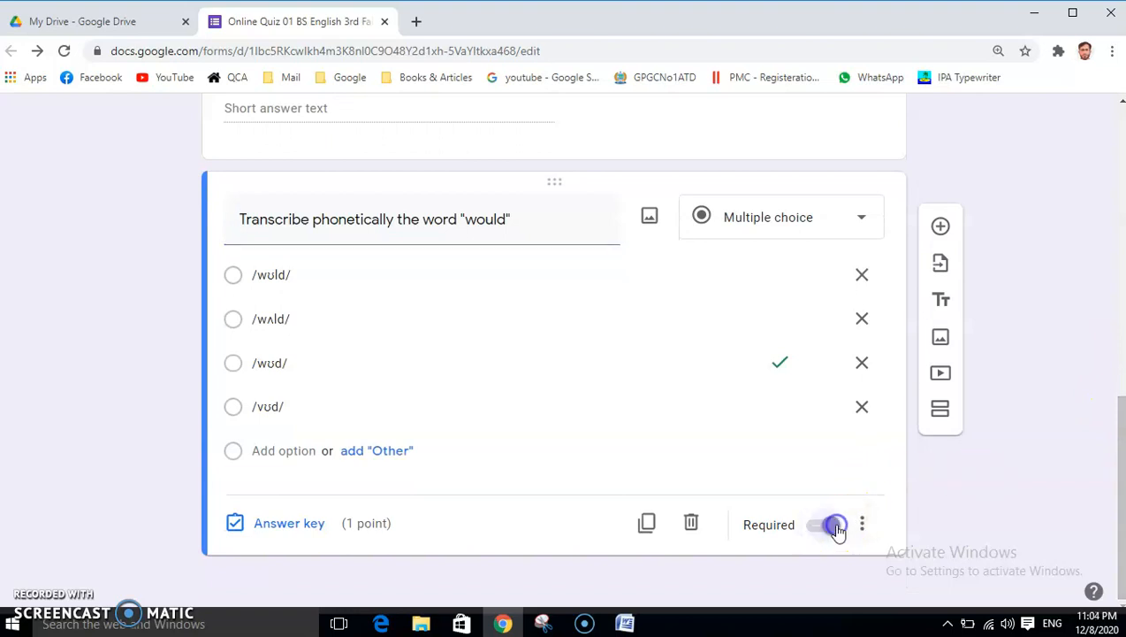
left_click(864, 527)
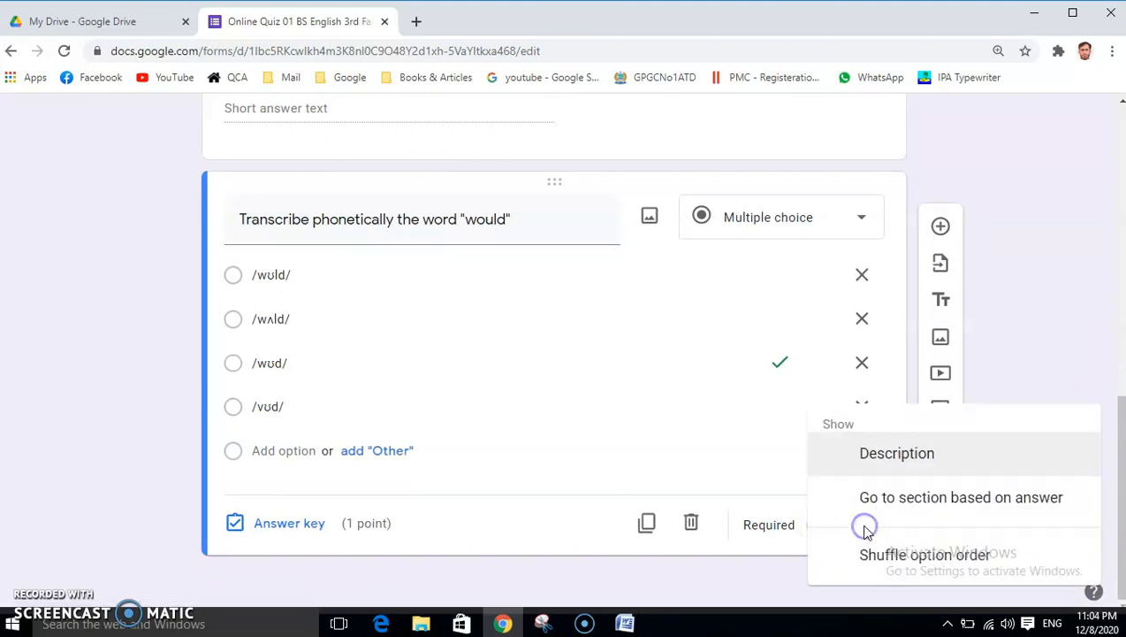
left_click(881, 572)
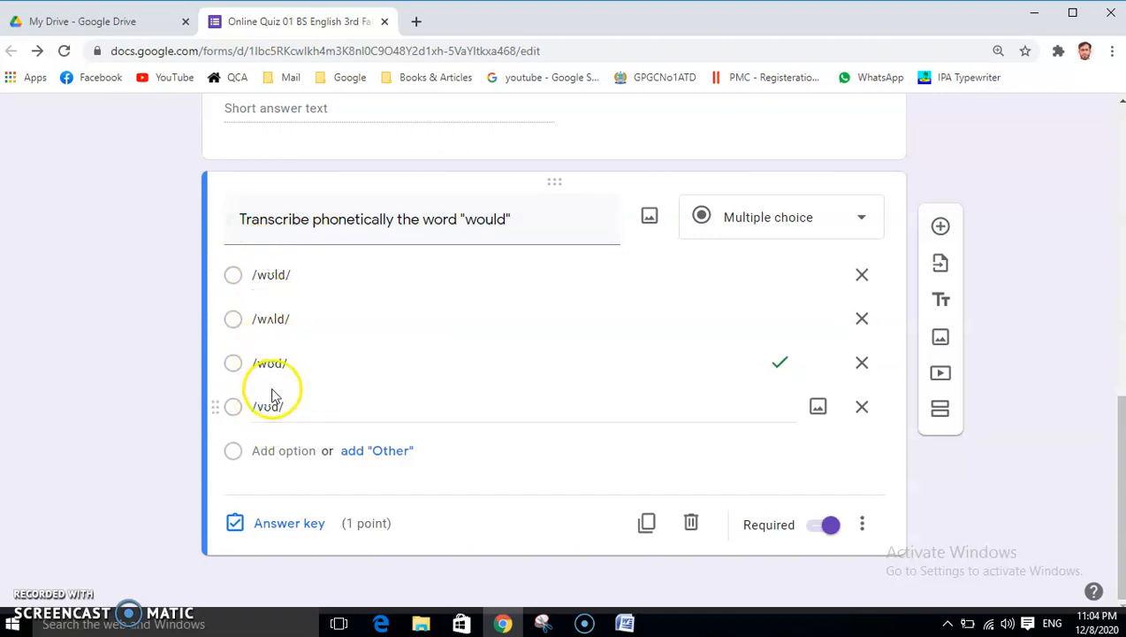
Add a blank question to the form, and in Word copy and yellow-highlight "Minimal meaningful unit of grammar is called" with its four options
left_click(940, 227)
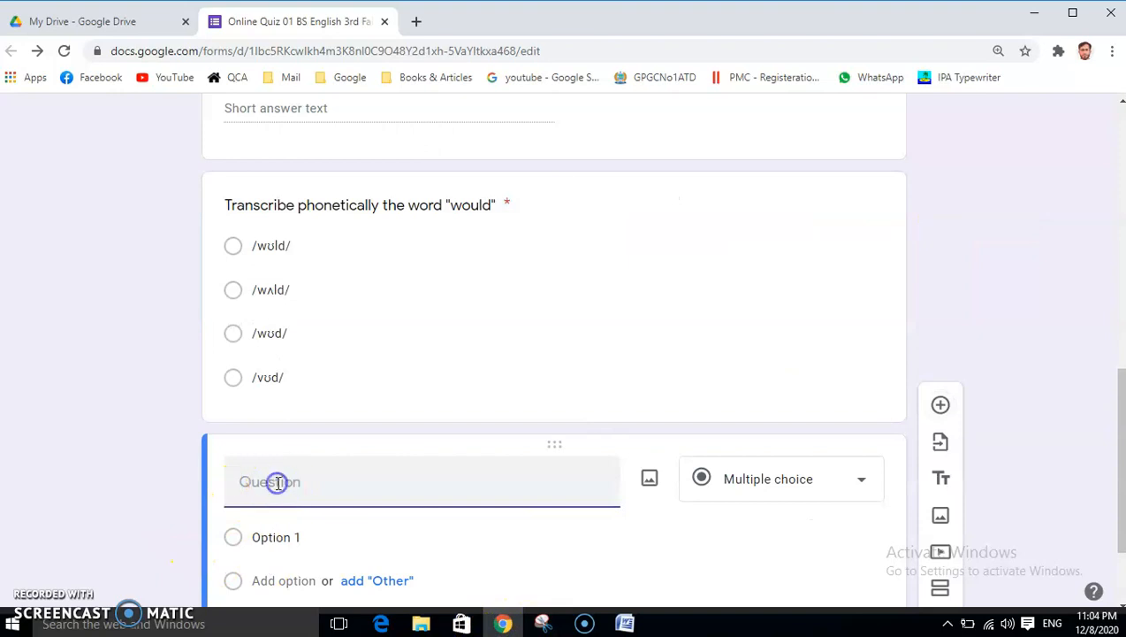
left_click(624, 623)
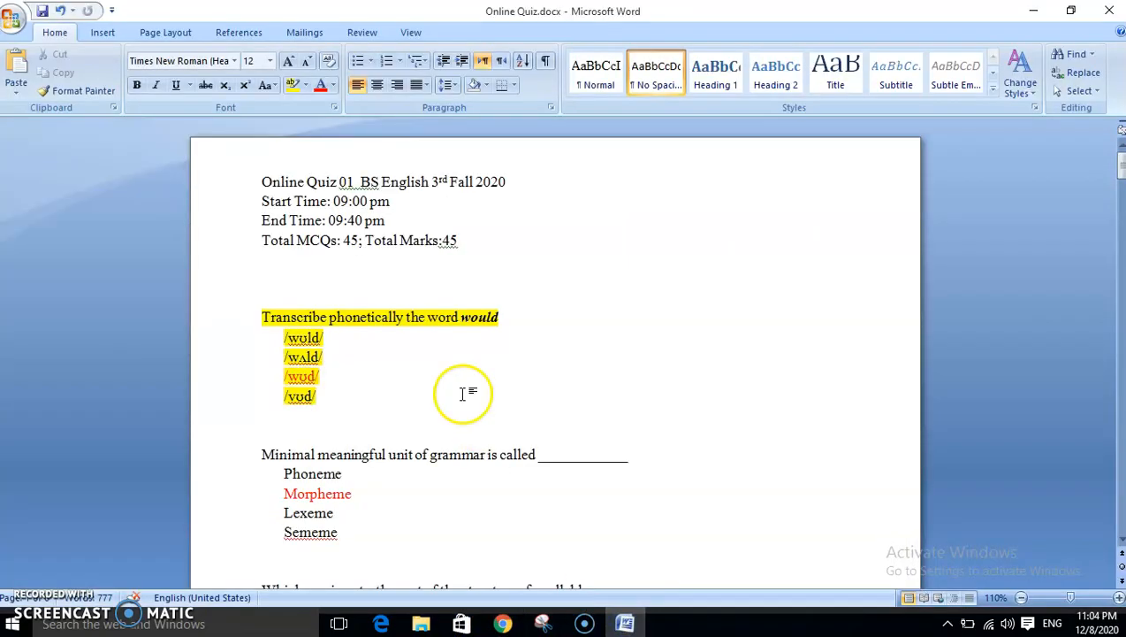
left_click_drag(260, 454, 342, 533)
right_click(305, 513)
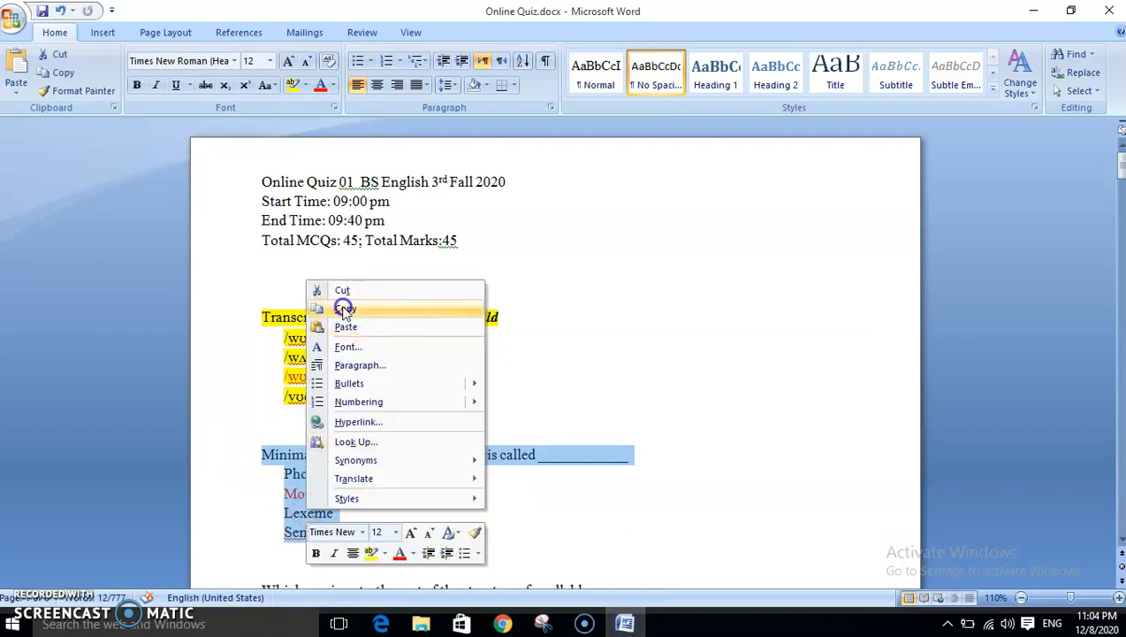
left_click(344, 309)
left_click(293, 86)
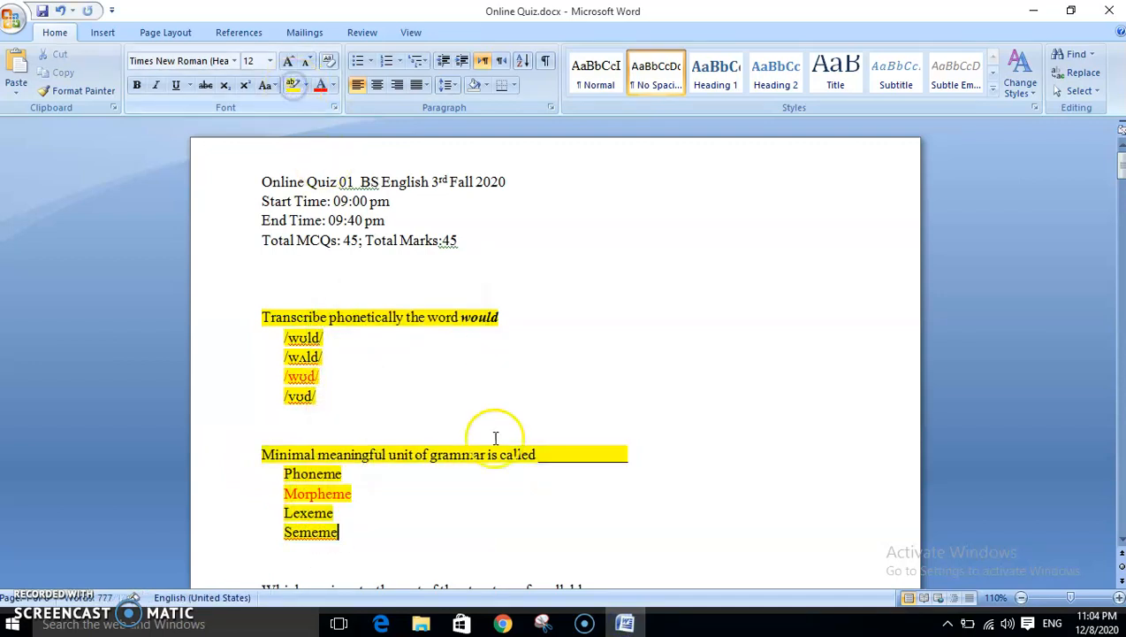
scroll(1120, 172, "down", 3)
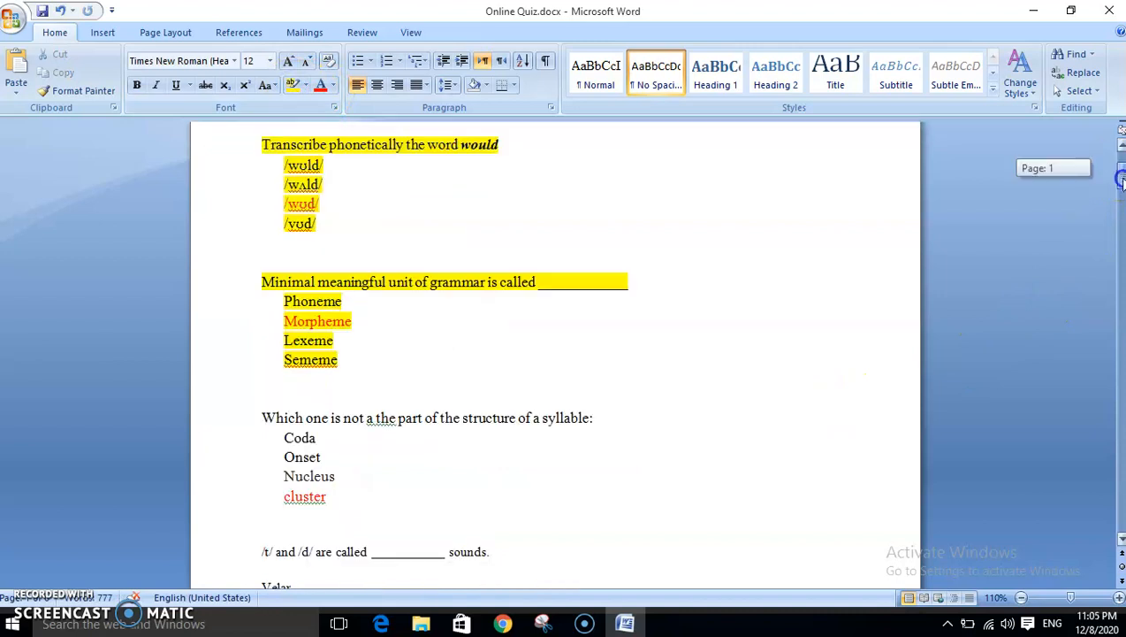
Return to Chrome, paste the copied text into the blank question's title, and move the four run-together options from it into the first option
left_click(503, 623)
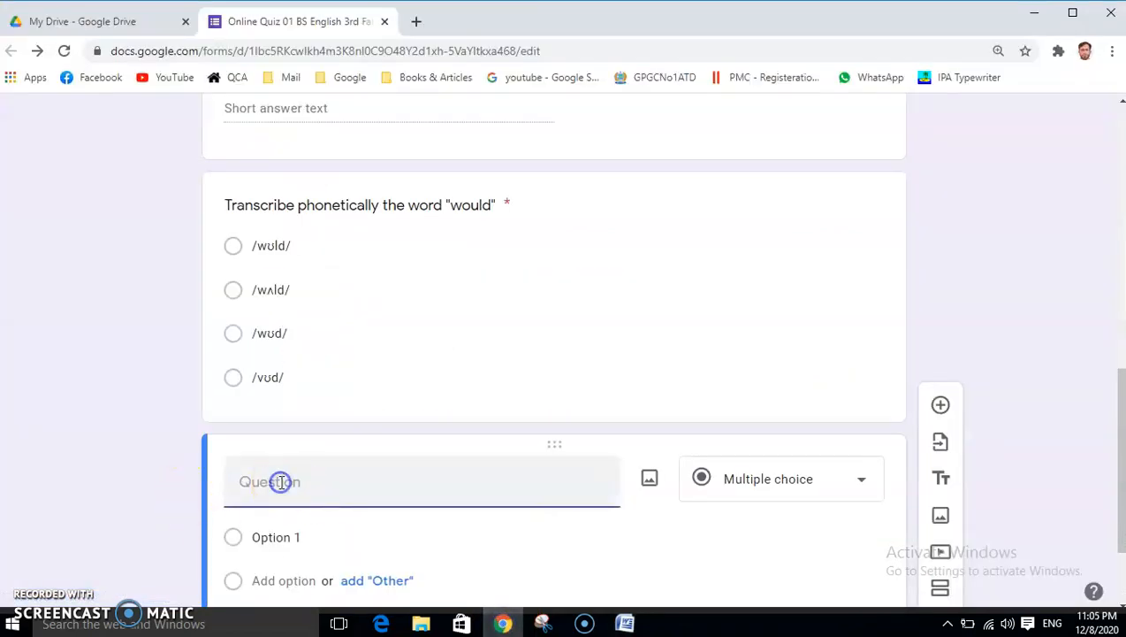
key("ctrl+v")
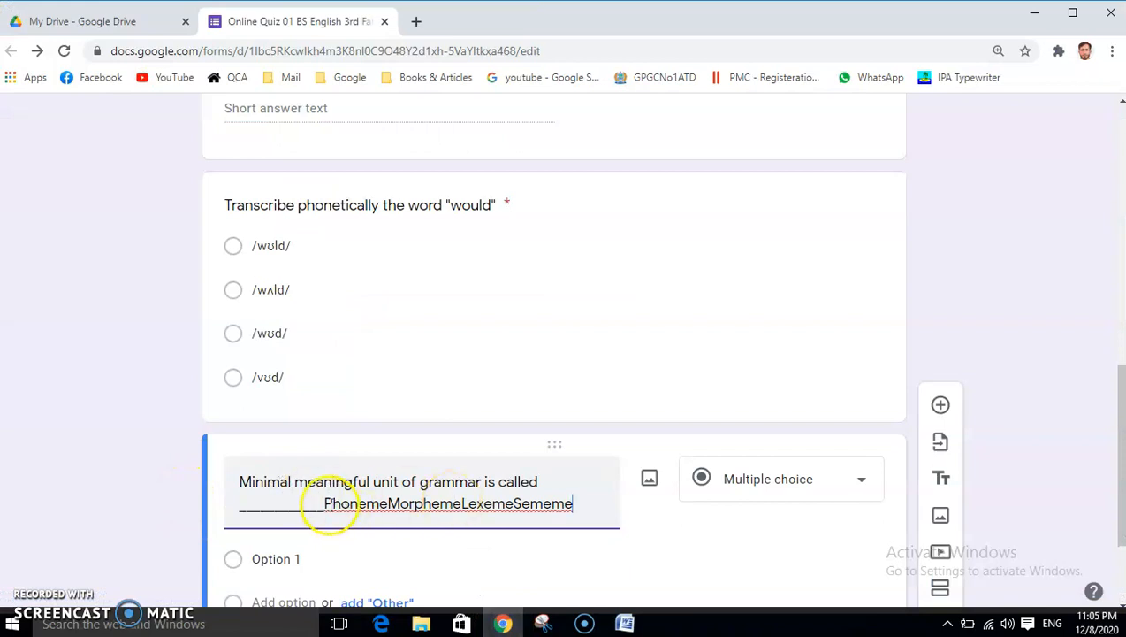
left_click_drag(328, 504, 572, 509)
right_click(518, 509)
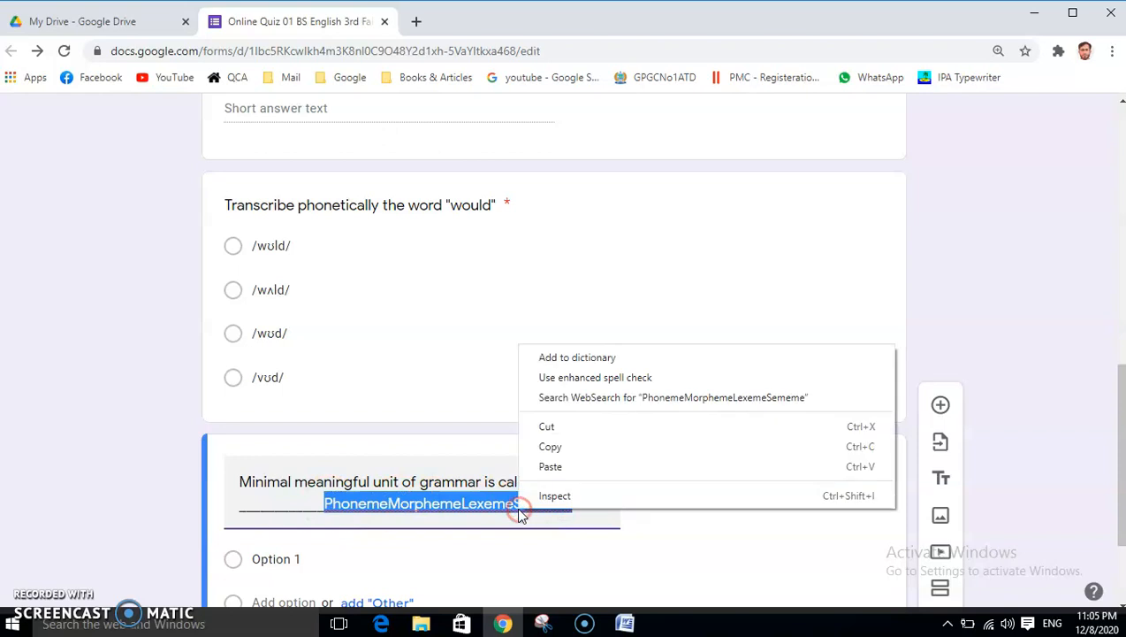
left_click(548, 428)
left_click(274, 557)
key("ctrl+v")
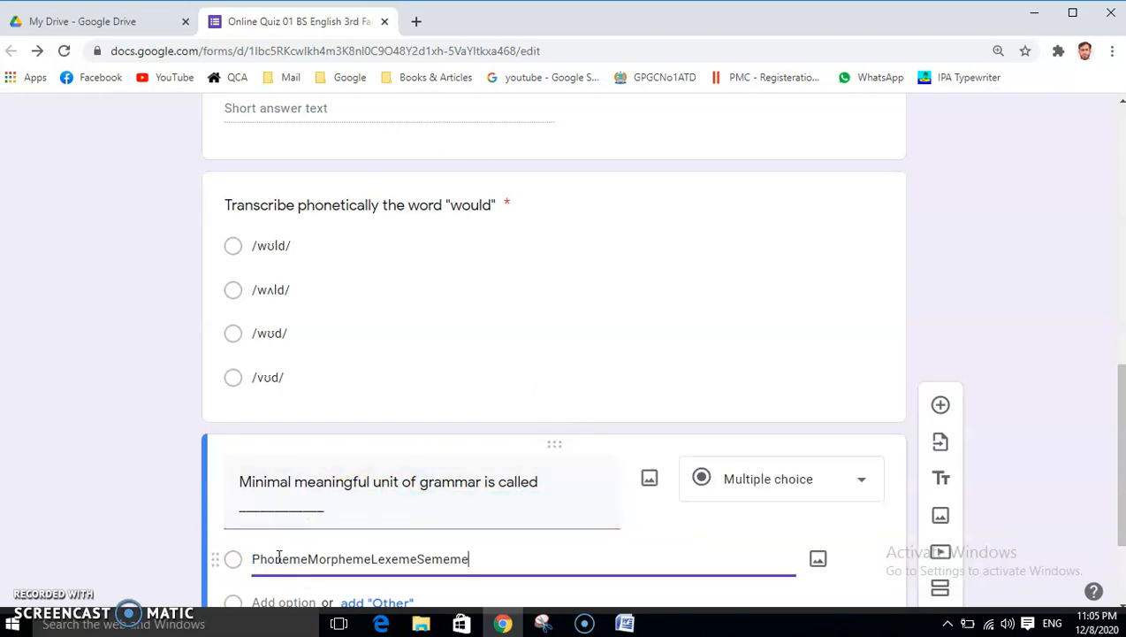
Cut "MorphemeLexemeSememe" out of the first option and paste it as a second option, leaving Phoneme as the first
scroll(1116, 396, "down", 2)
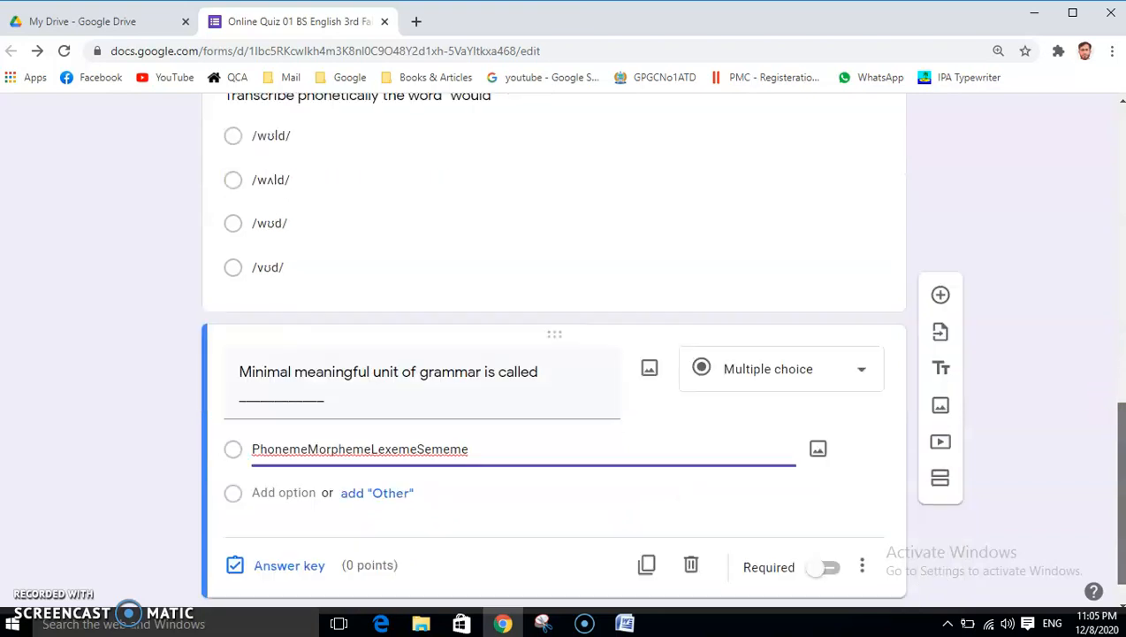
left_click_drag(308, 406, 467, 405)
right_click(416, 407)
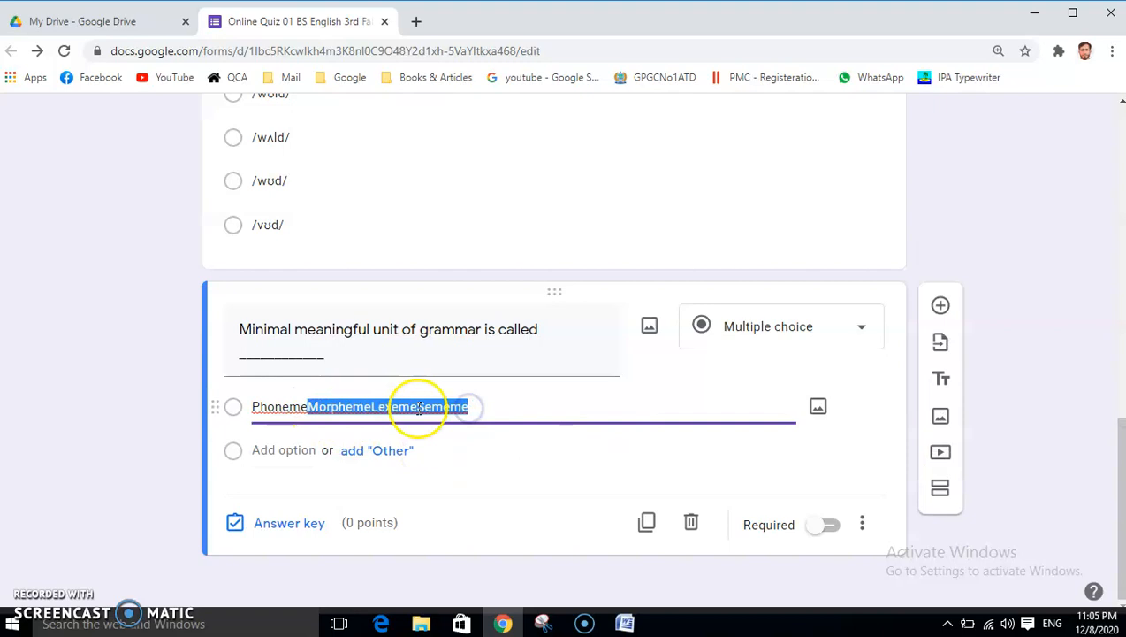
left_click(461, 188)
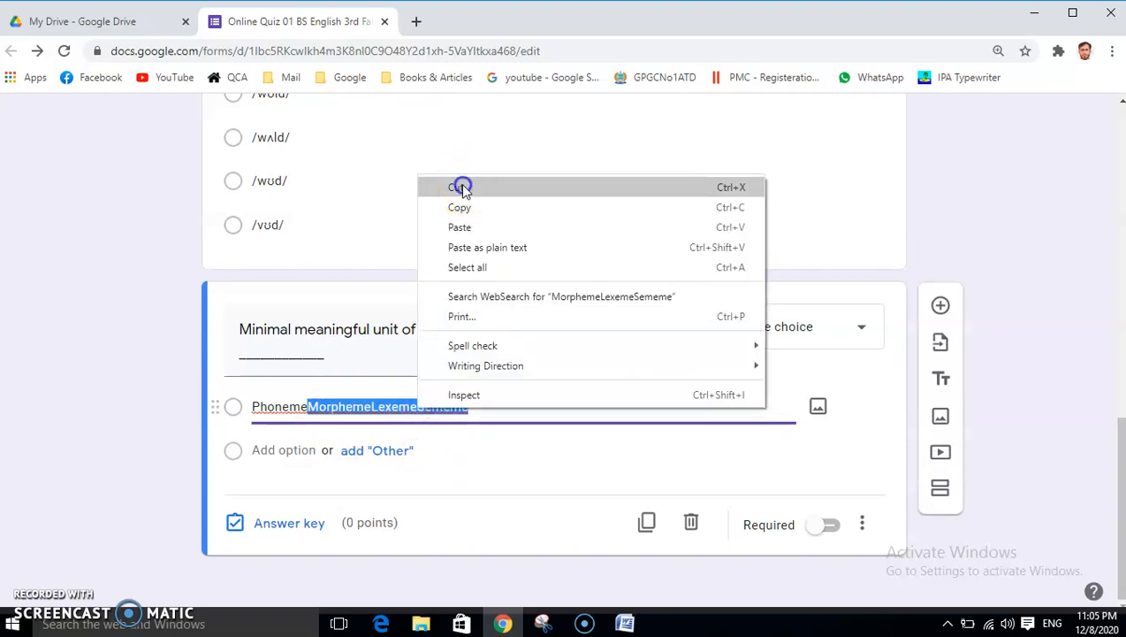
left_click(283, 450)
key("ctrl+v")
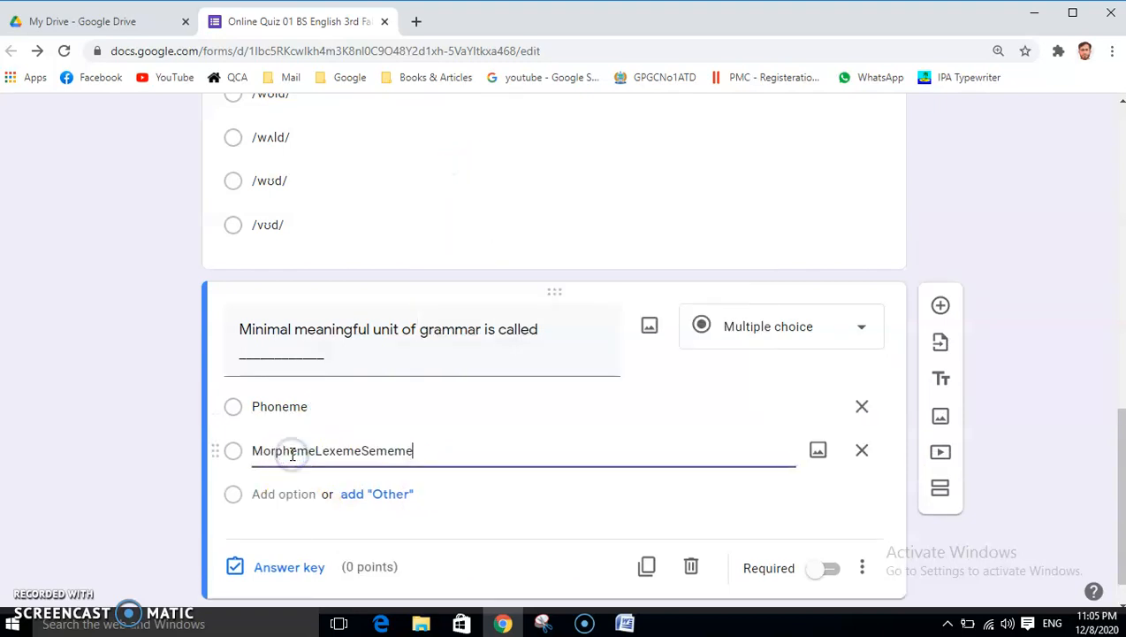
Cut "LexemeSememe" out of the second option and paste it as a third option, leaving Morpheme as the second
left_click_drag(317, 450, 407, 453)
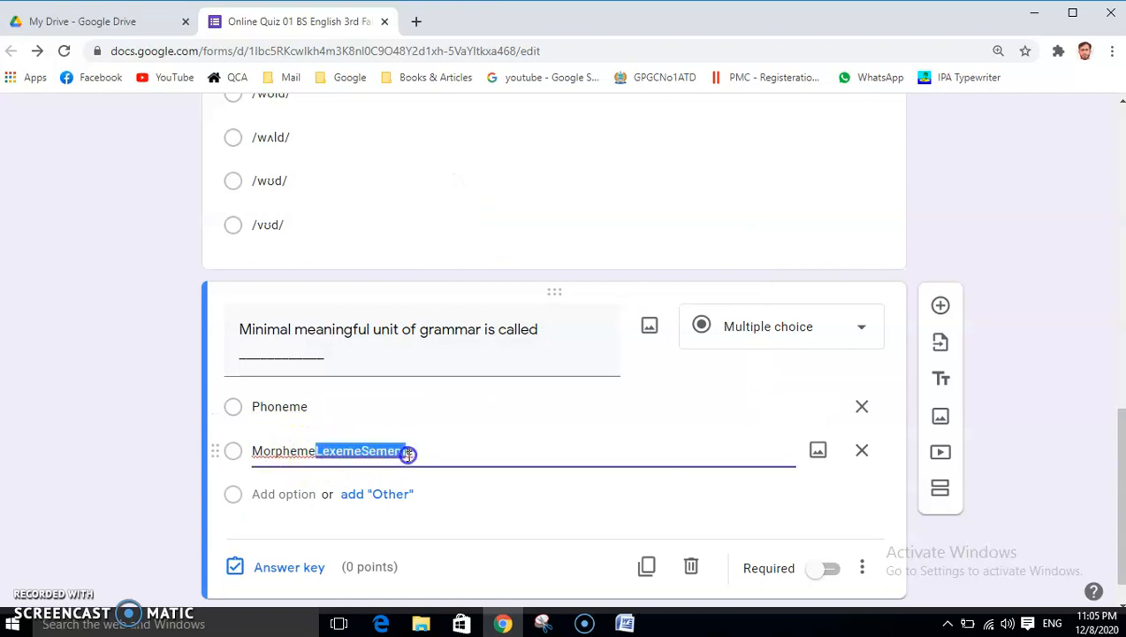
right_click(389, 449)
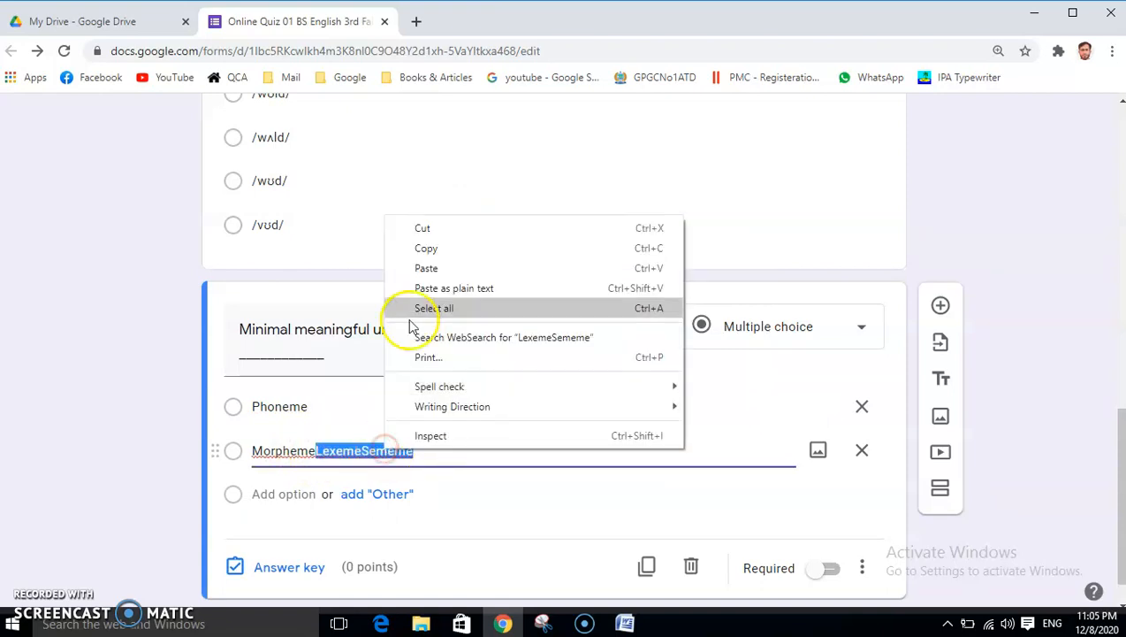
left_click(427, 229)
left_click(281, 492)
key("ctrl+v")
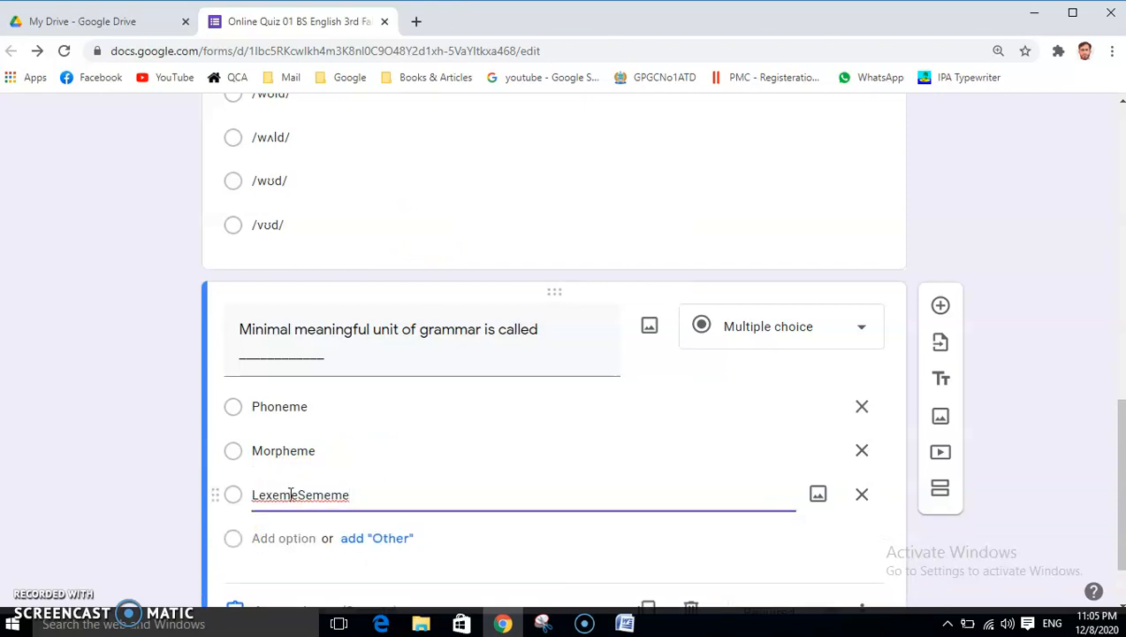
Cut "Sememe" out of the third option and paste it as a fourth option, leaving Lexeme as the third
left_click_drag(299, 495, 359, 494)
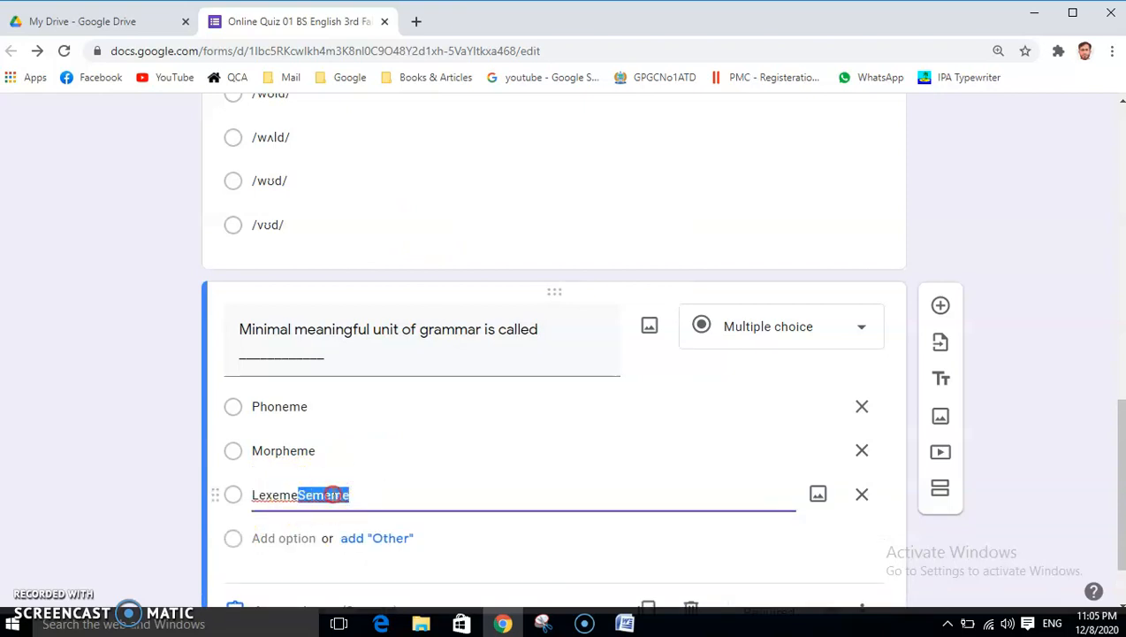
right_click(334, 495)
left_click(371, 273)
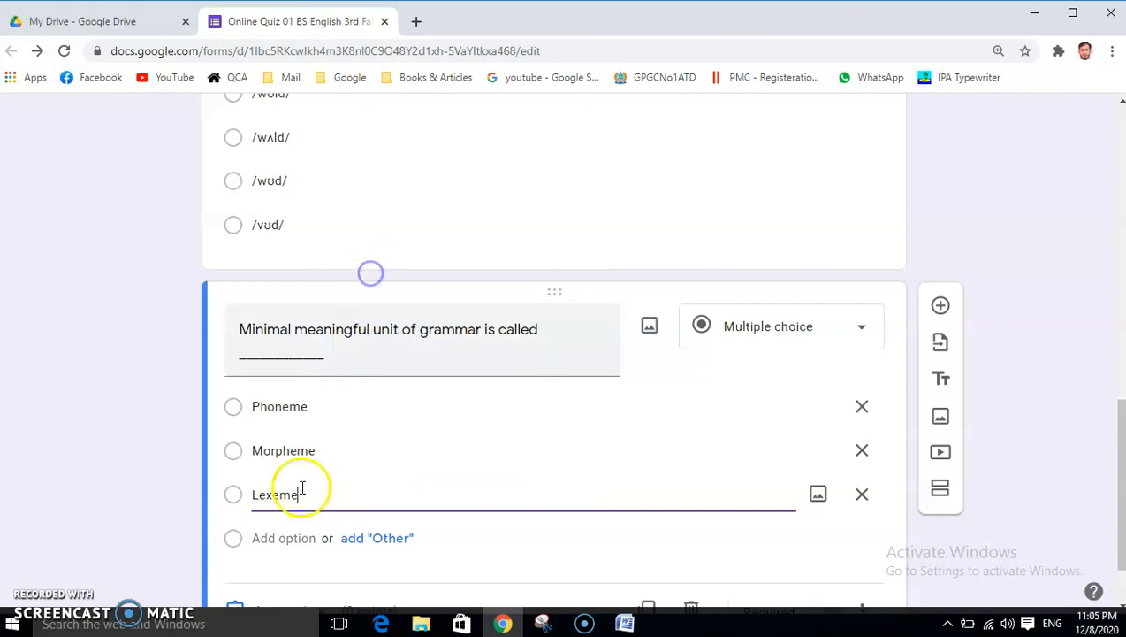
left_click(271, 541)
key("ctrl+v")
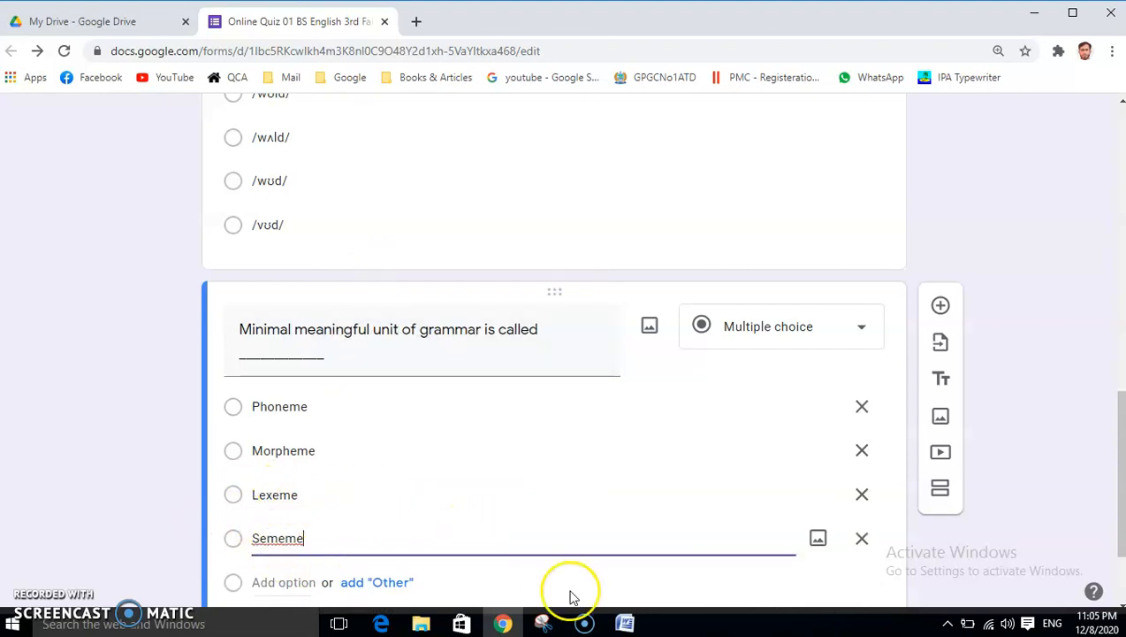
Check the red-marked answer in Word, return to Chrome, and set the question's answer key to Morpheme with 1 point
left_click(625, 623)
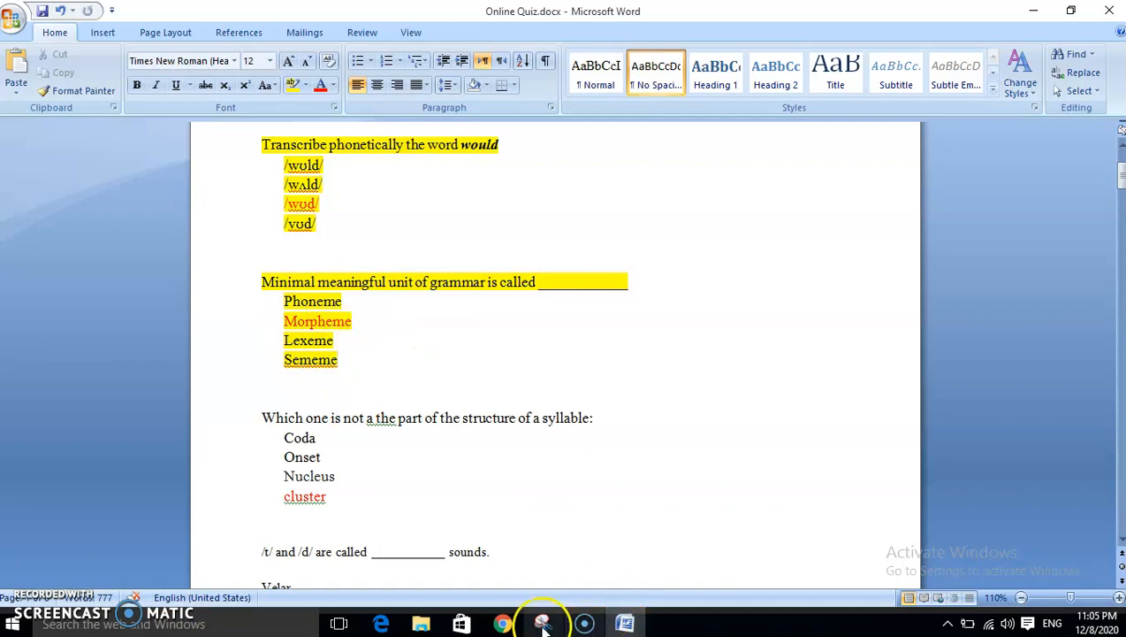
left_click(502, 624)
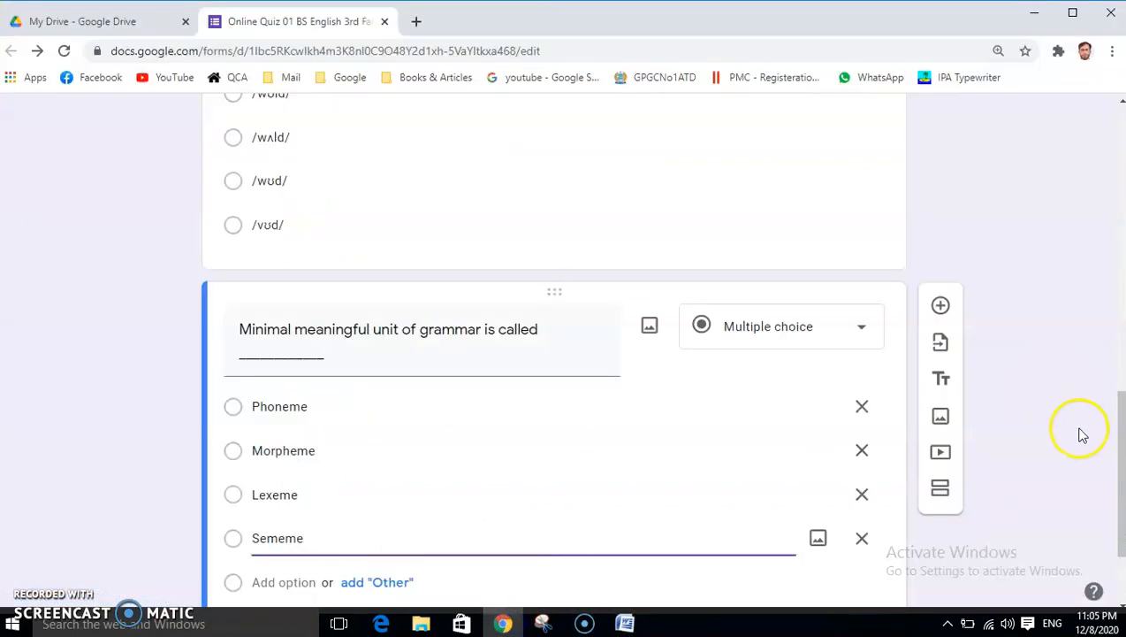
scroll(1123, 432, "down", 2)
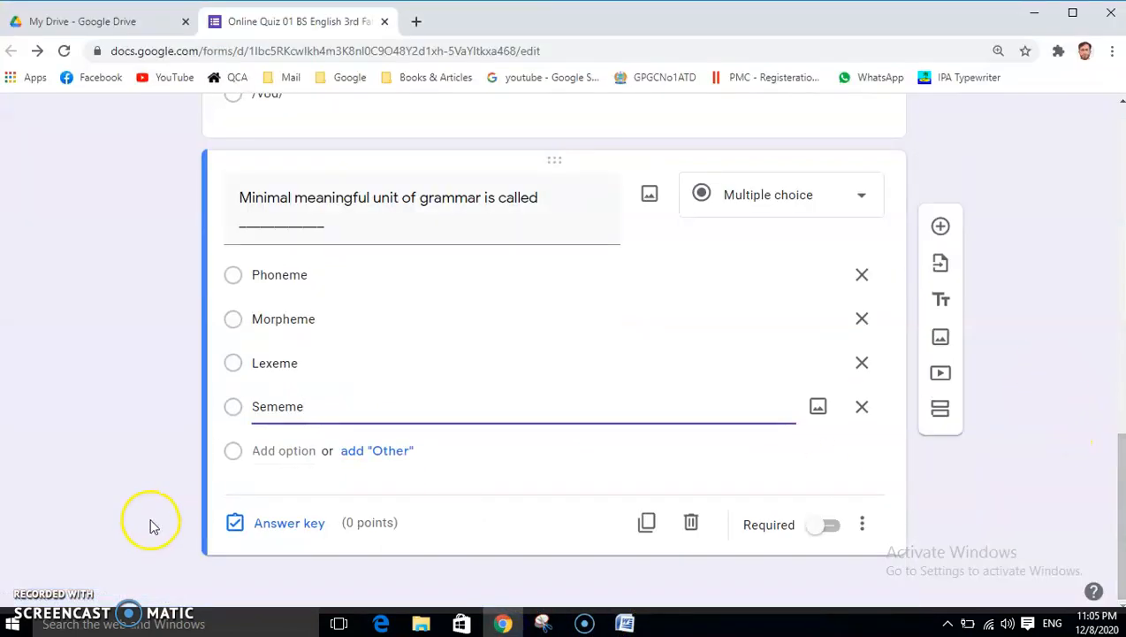
left_click(292, 522)
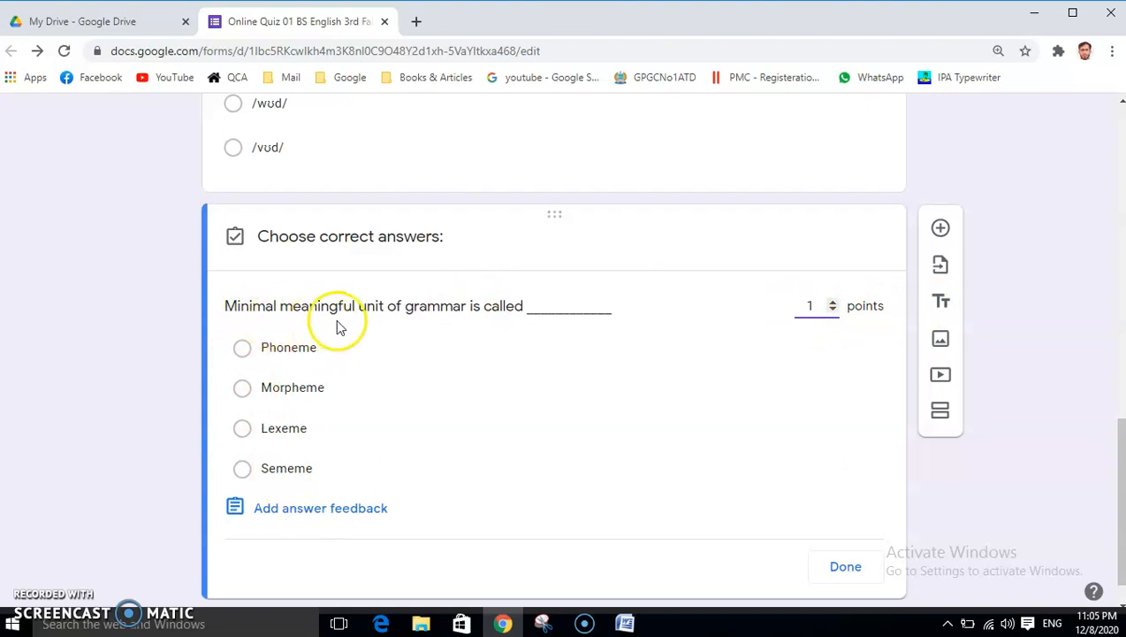
left_click(244, 389)
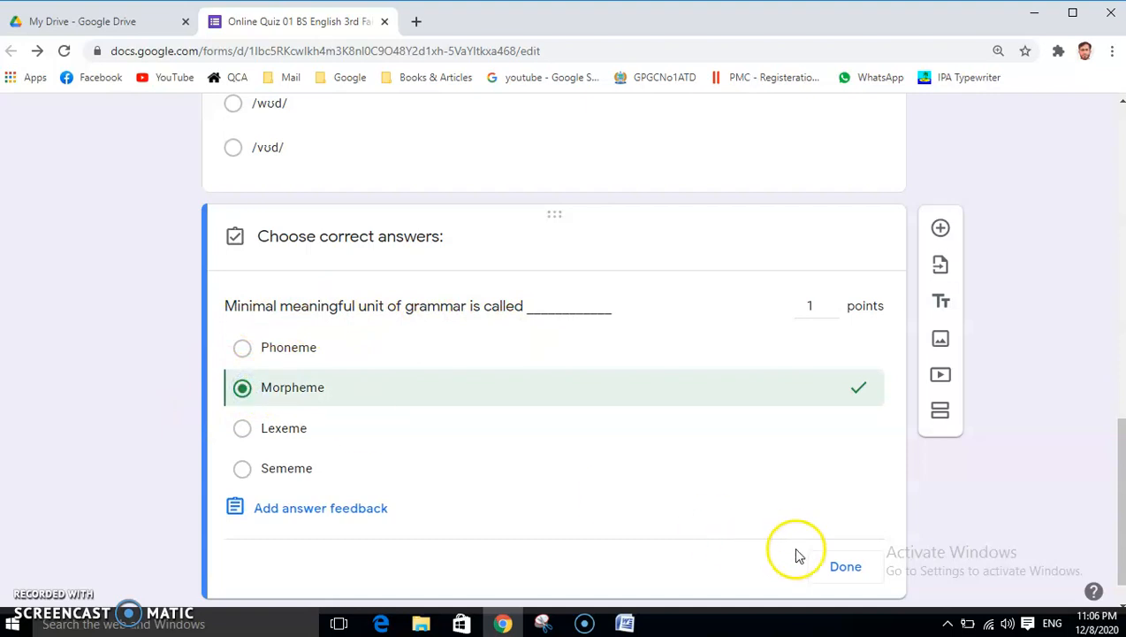
left_click(831, 568)
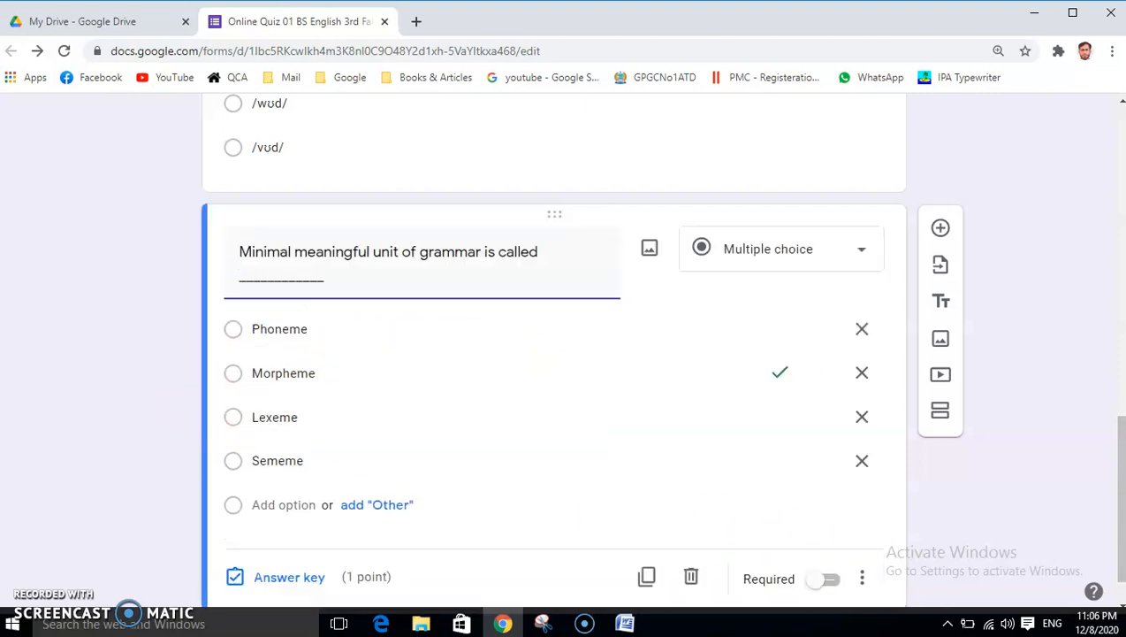
Make the "Minimal meaningful unit of grammar" question required and turn on Shuffle option order for it
scroll(1106, 447, "down", 1)
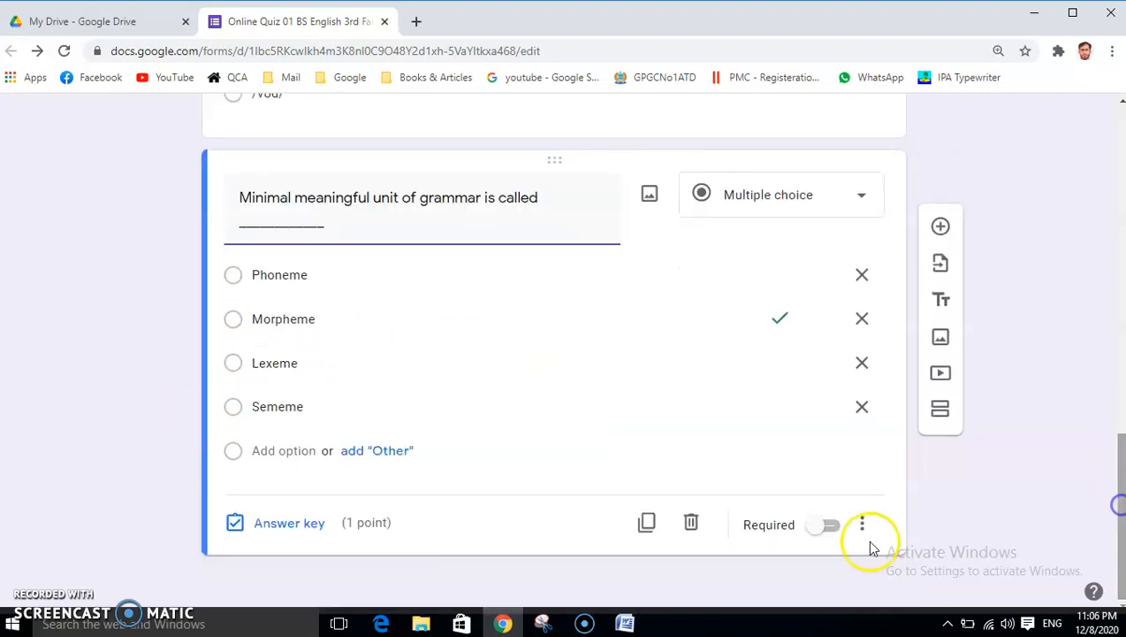
left_click(831, 526)
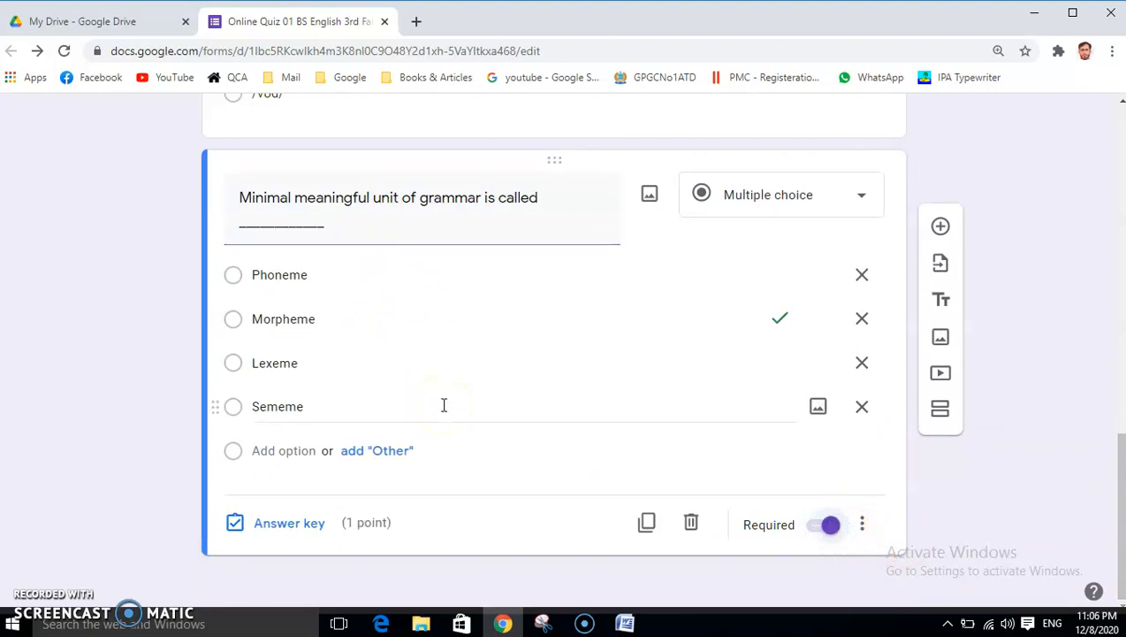
left_click(863, 525)
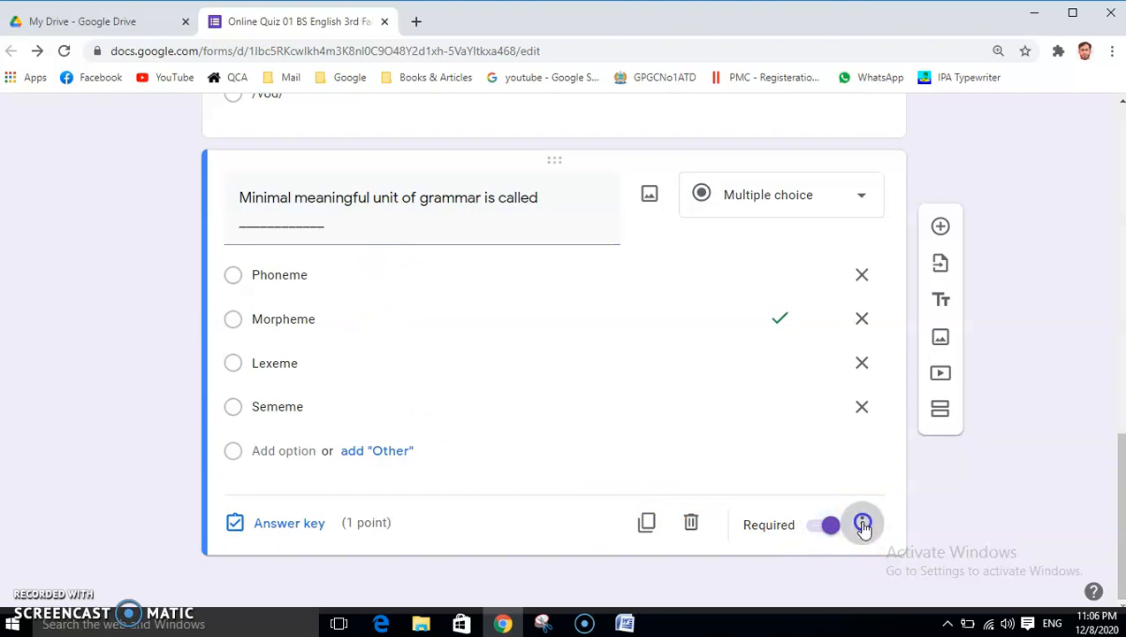
left_click(903, 562)
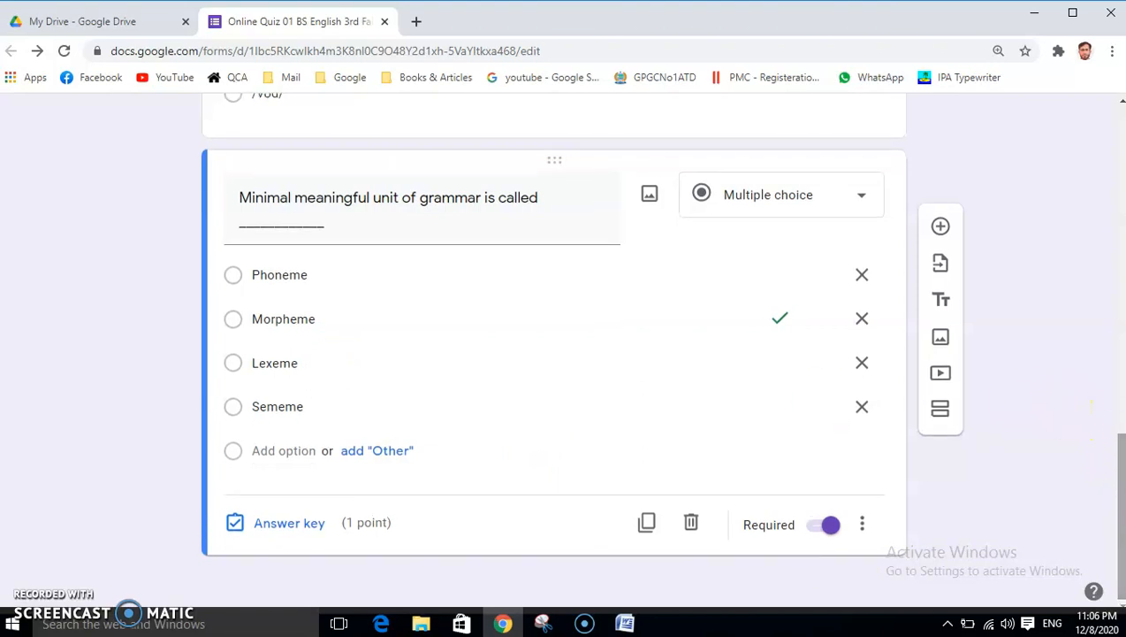
Preview the quiz as respondents see it and review its header, questions, options and respondent fields down to Submit
left_click_drag(1120, 495, 1116, 133)
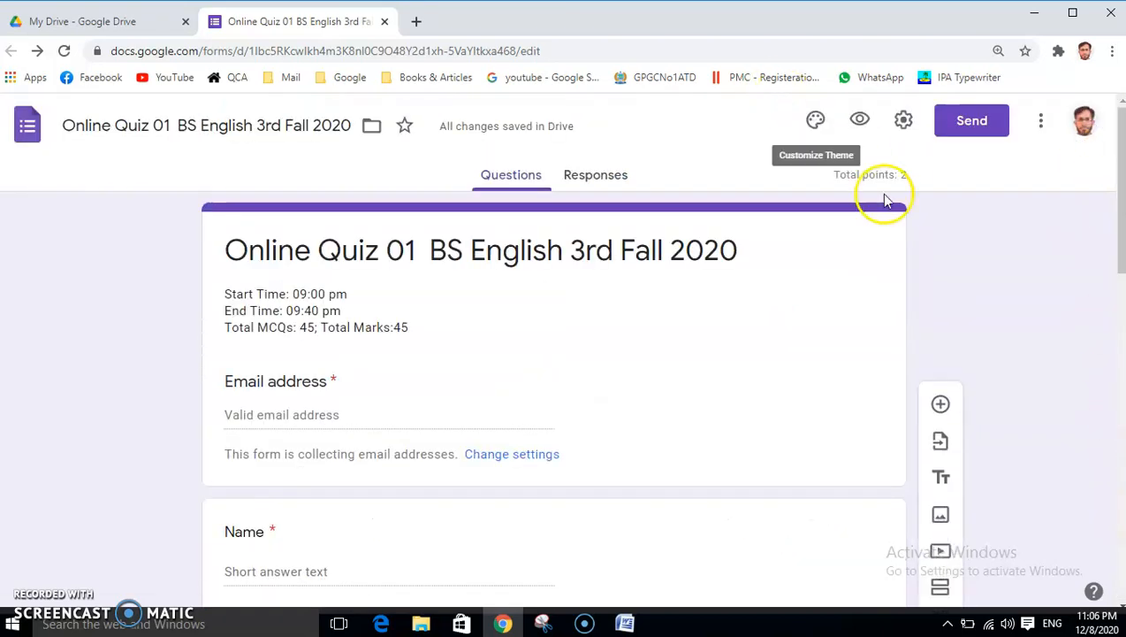
left_click(860, 121)
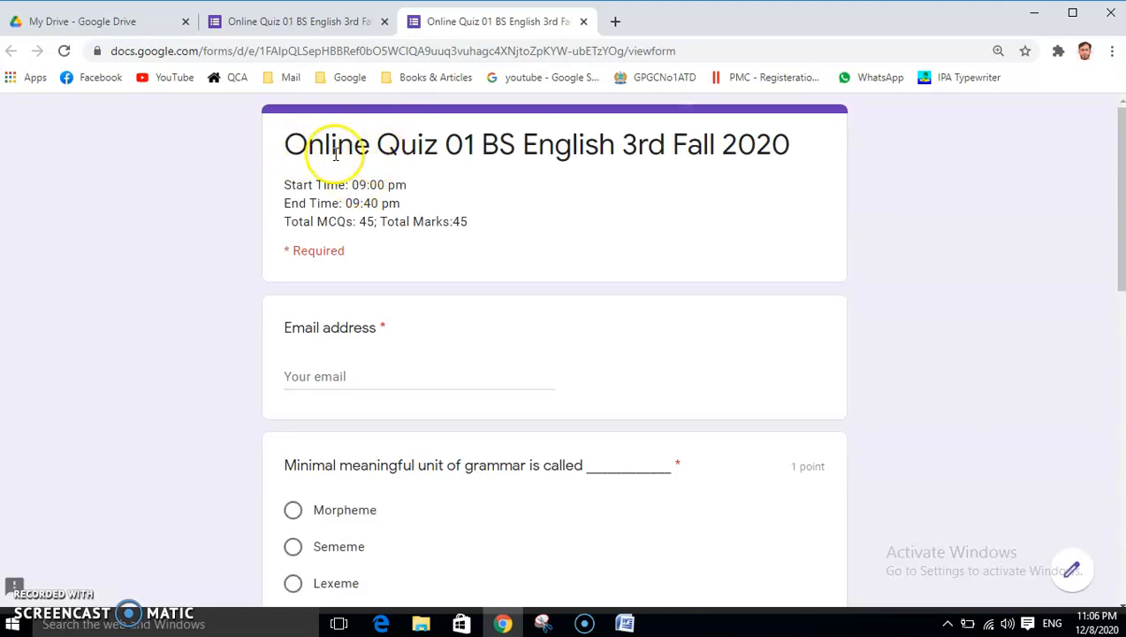
left_click_drag(1121, 253, 1119, 349)
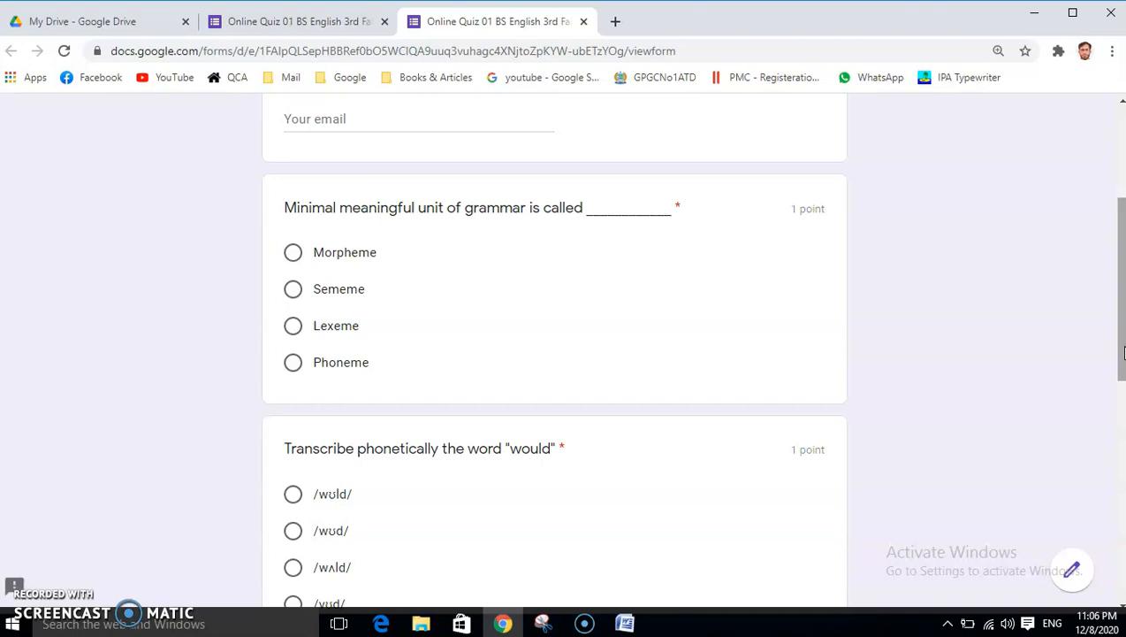
left_click_drag(1121, 342, 1121, 553)
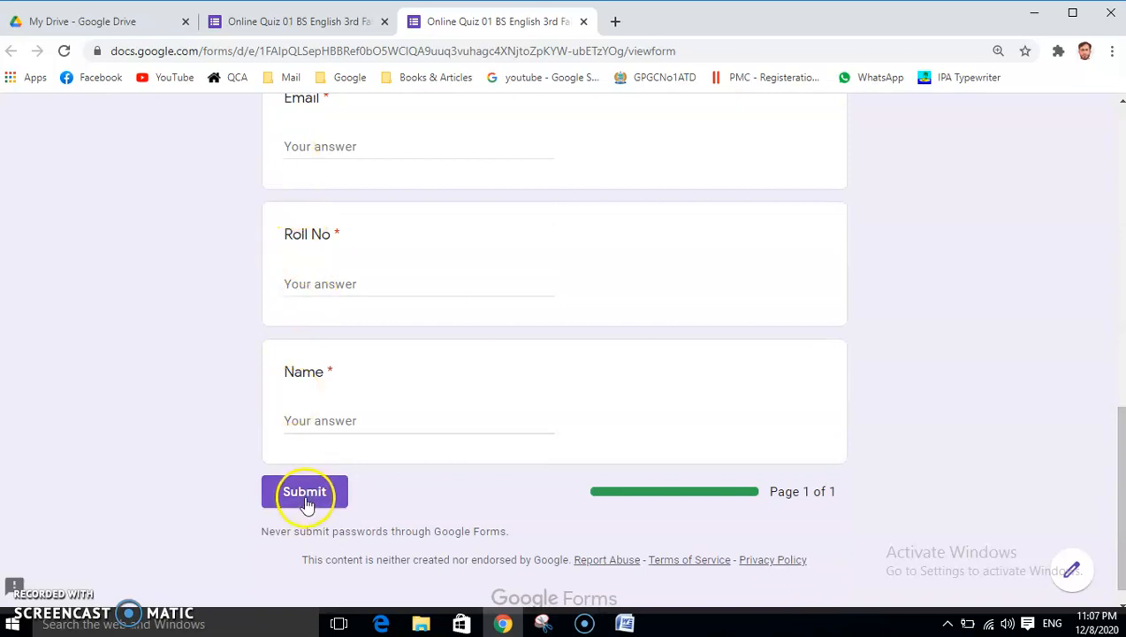
left_click_drag(1118, 427, 1109, 93)
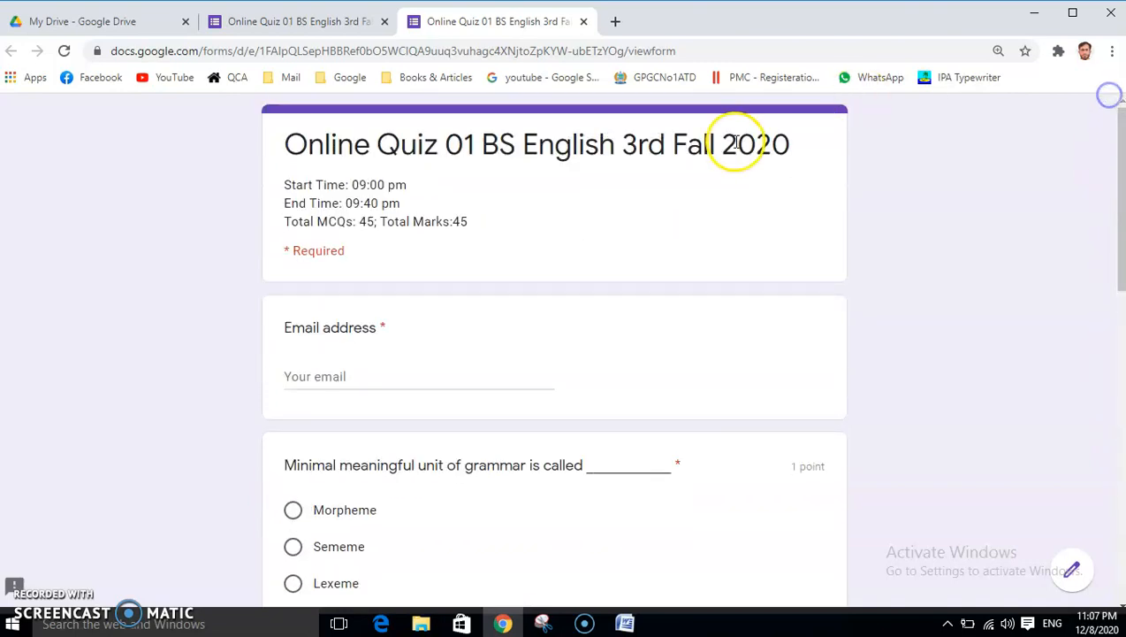
Return to the form editor, open the send options, and copy the form's link with Shorten URL enabled
left_click(325, 27)
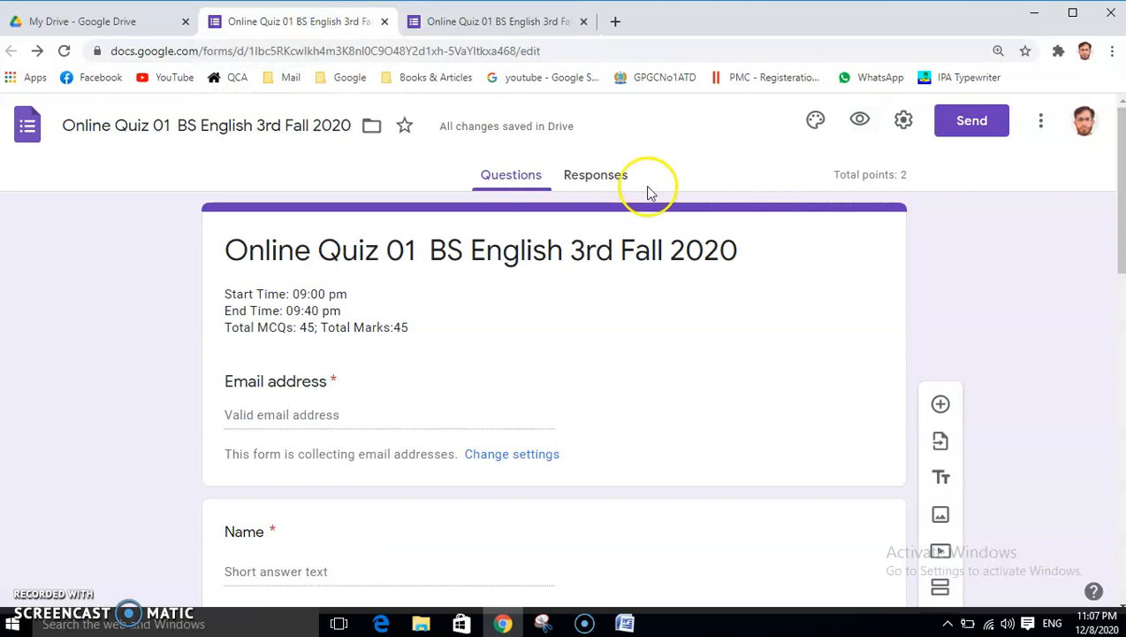
left_click(973, 124)
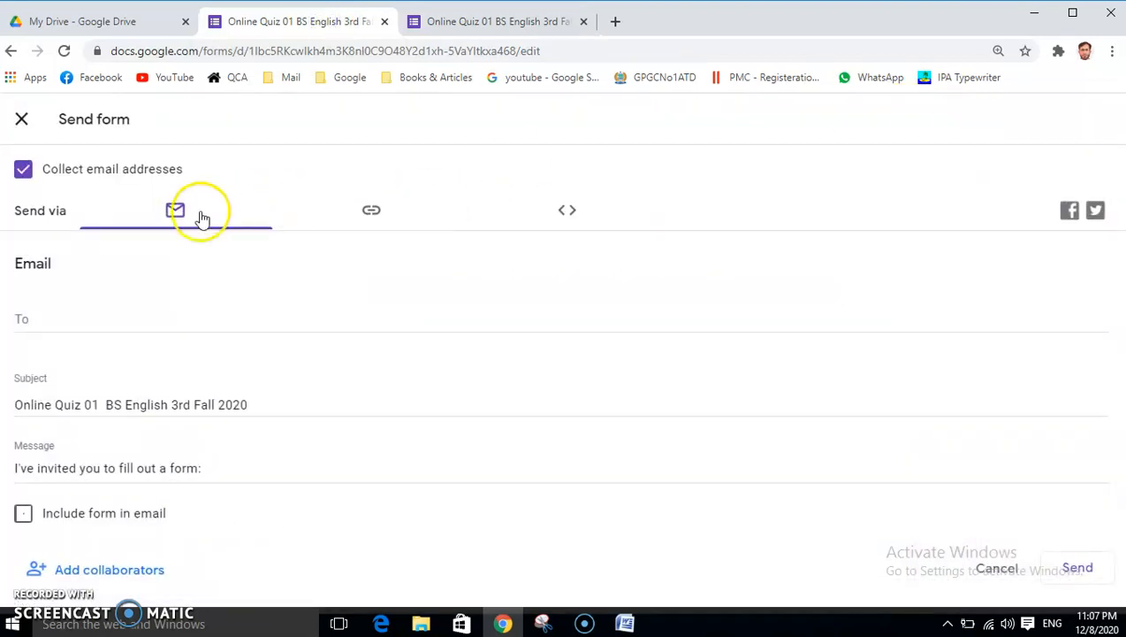
left_click(29, 317)
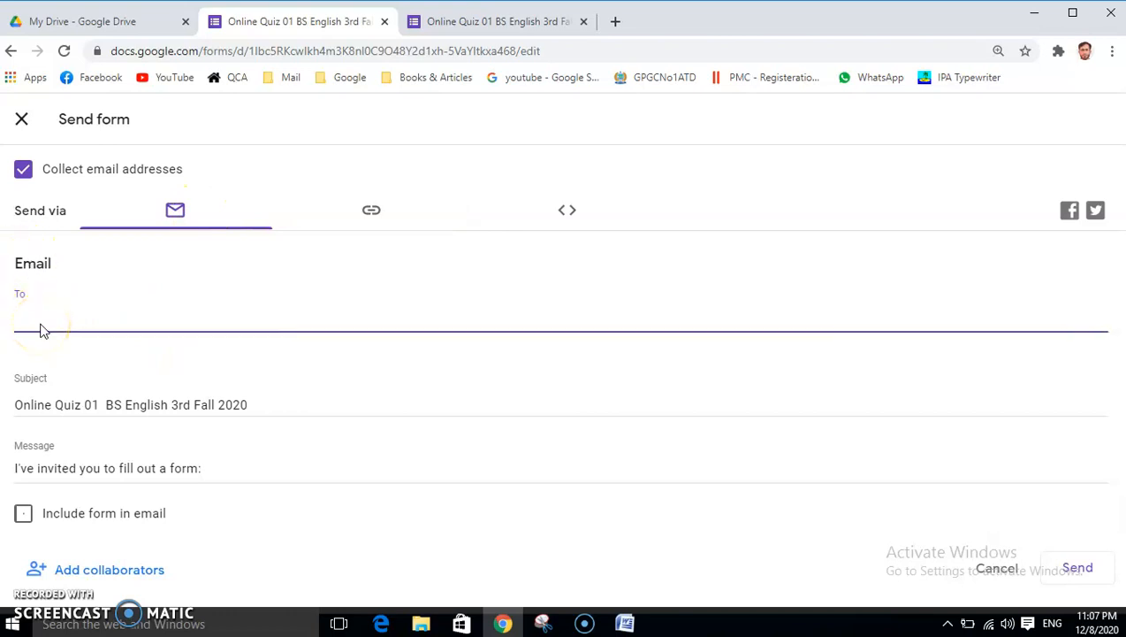
left_click(372, 213)
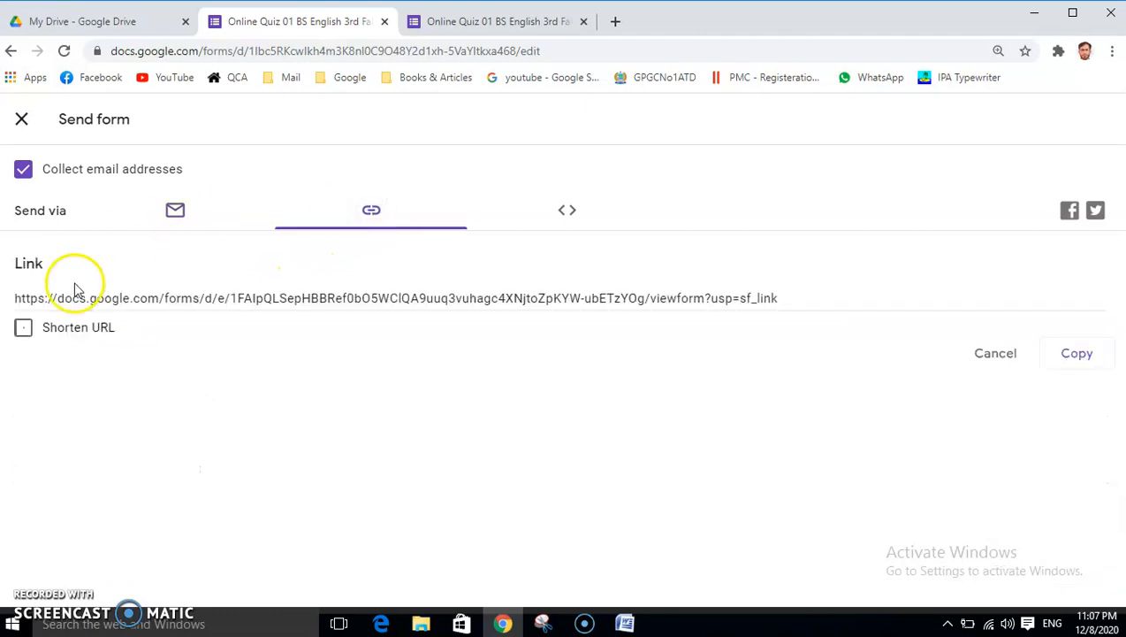
left_click(25, 329)
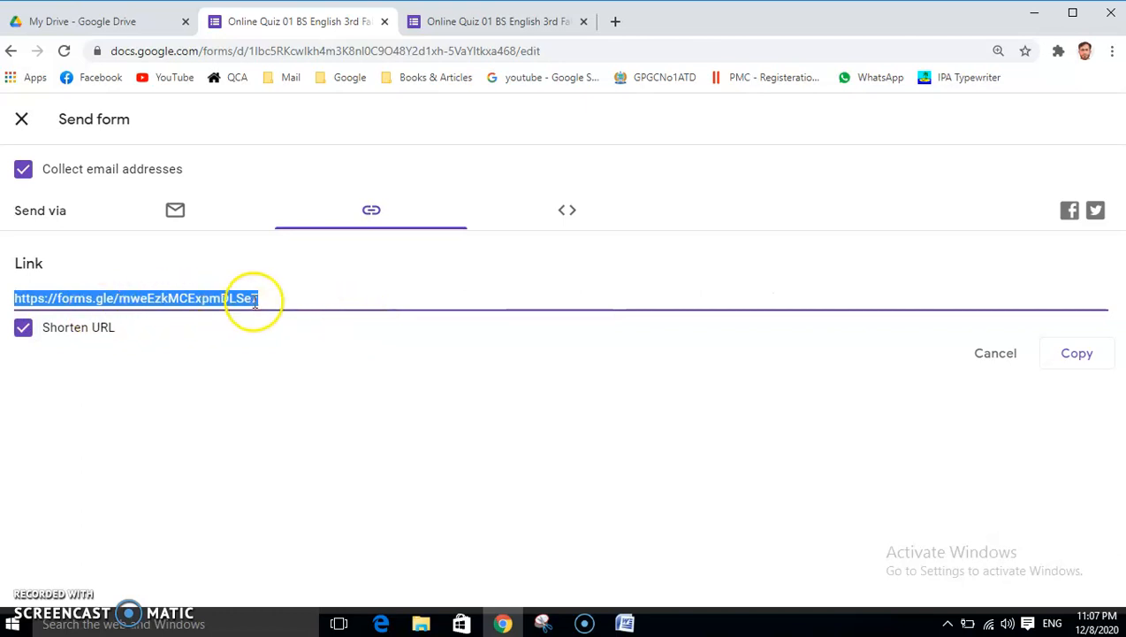
left_click(1075, 355)
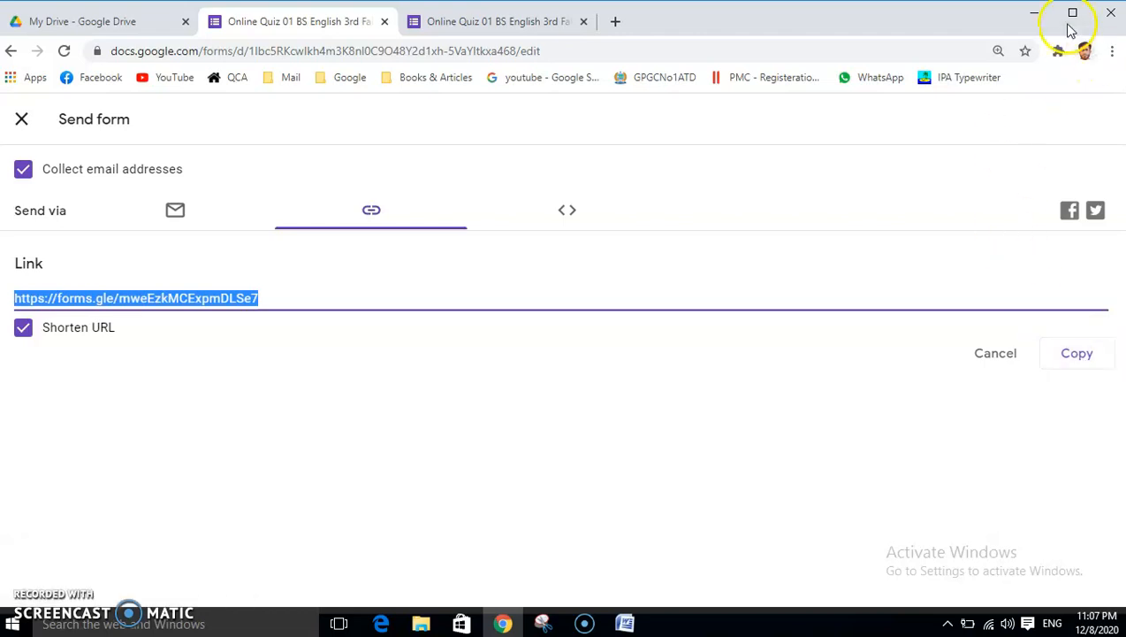
Minimize Chrome to reach Word, paste the shortened form link at the end of Online Quiz.docx, and select it
left_click(1038, 15)
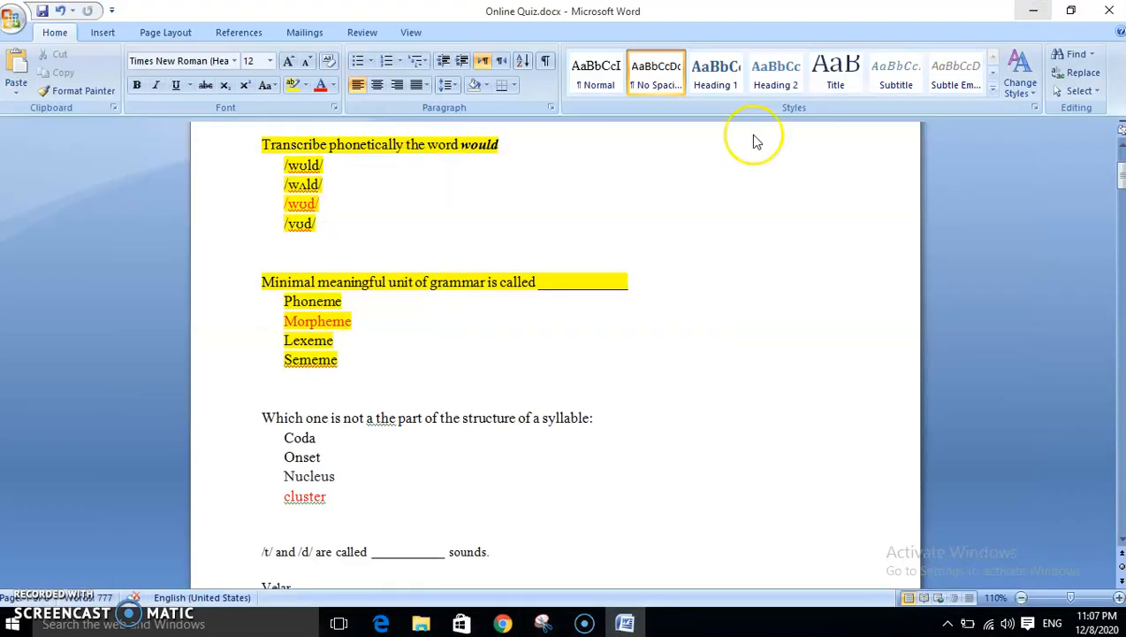
left_click_drag(1121, 191, 1121, 516)
left_click(485, 418)
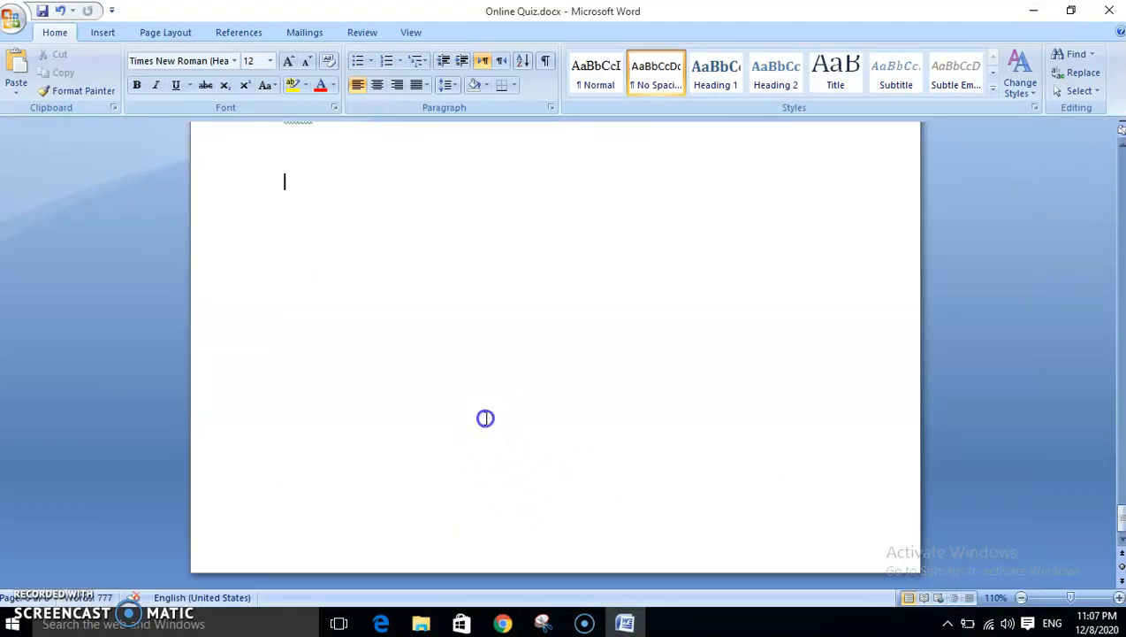
key("ctrl+v")
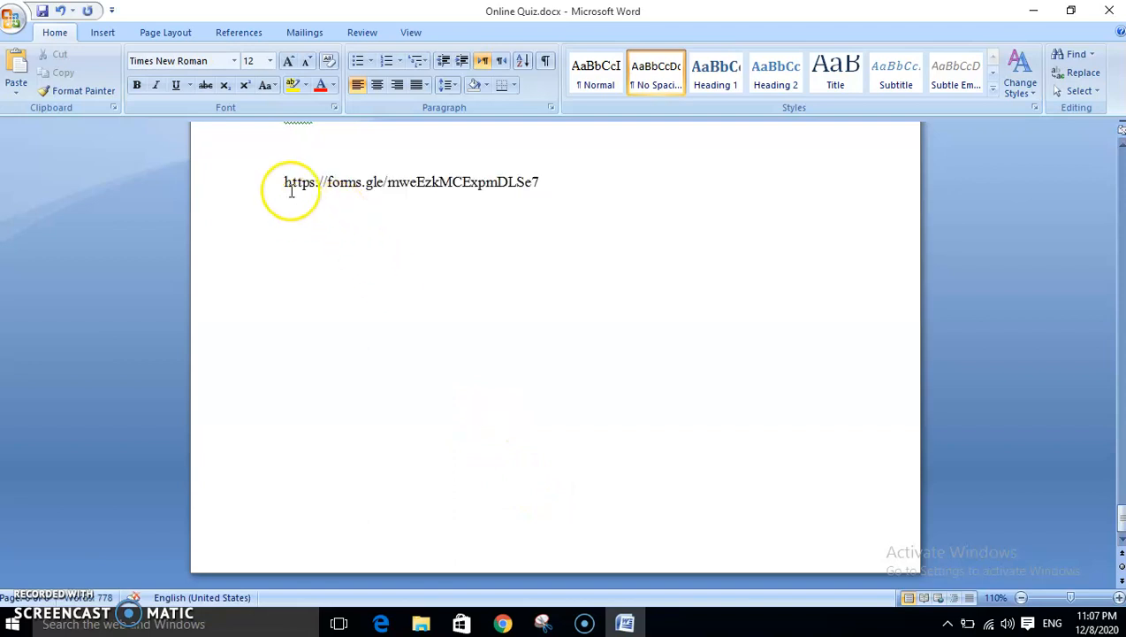
left_click_drag(286, 183, 562, 185)
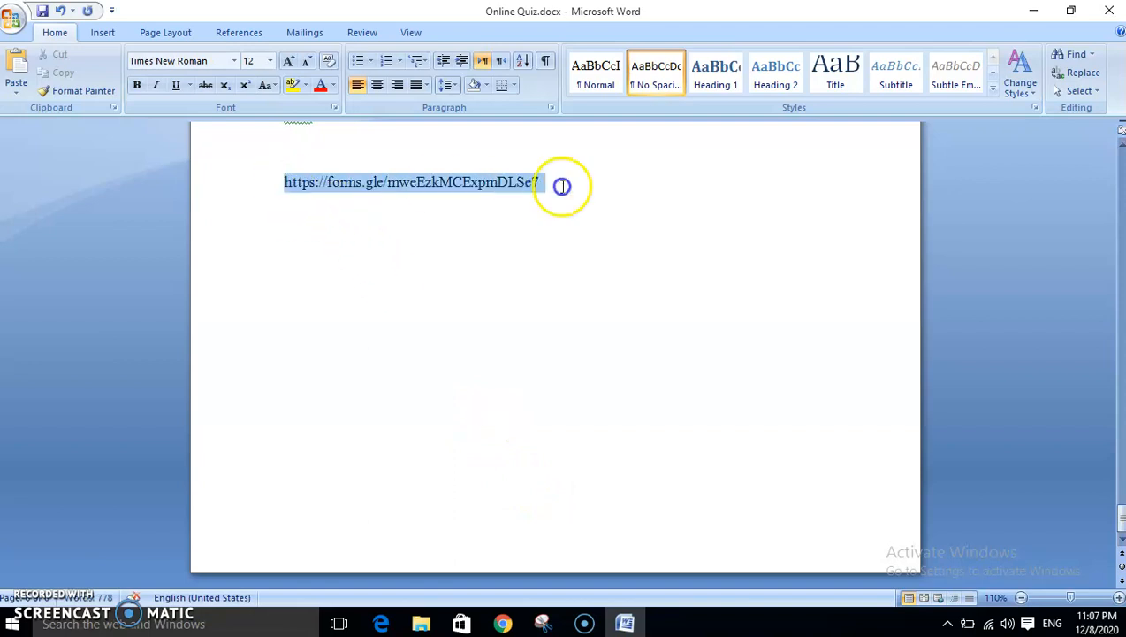
Enlarge the pasted form link to 18 pt and select the whole link again
left_click(289, 61)
left_click(289, 62)
left_click(289, 62)
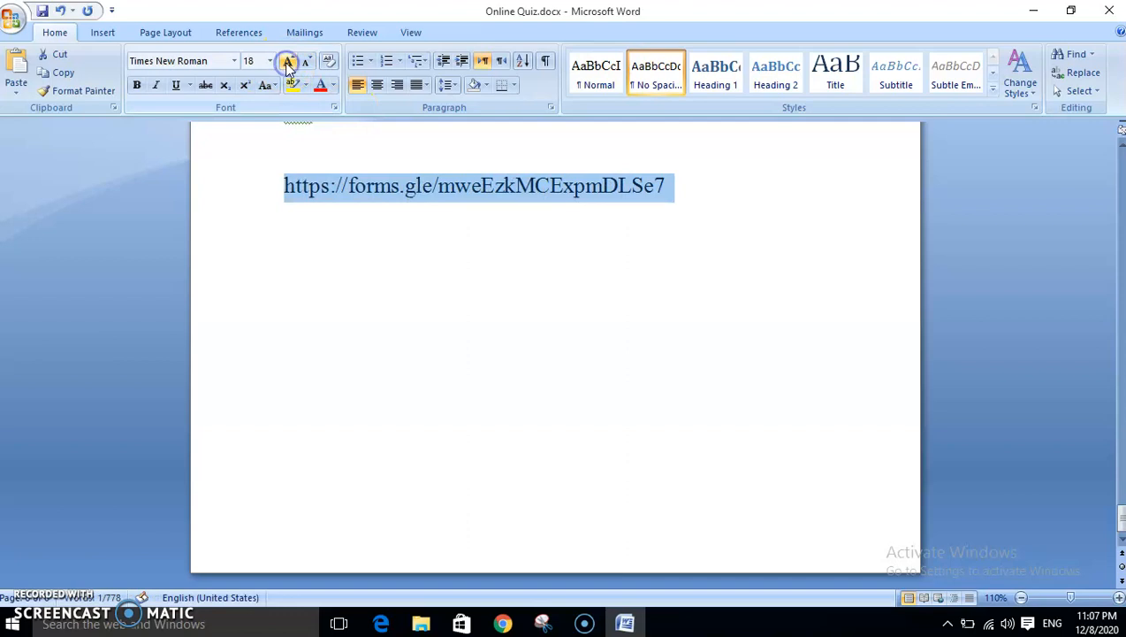
left_click(499, 323)
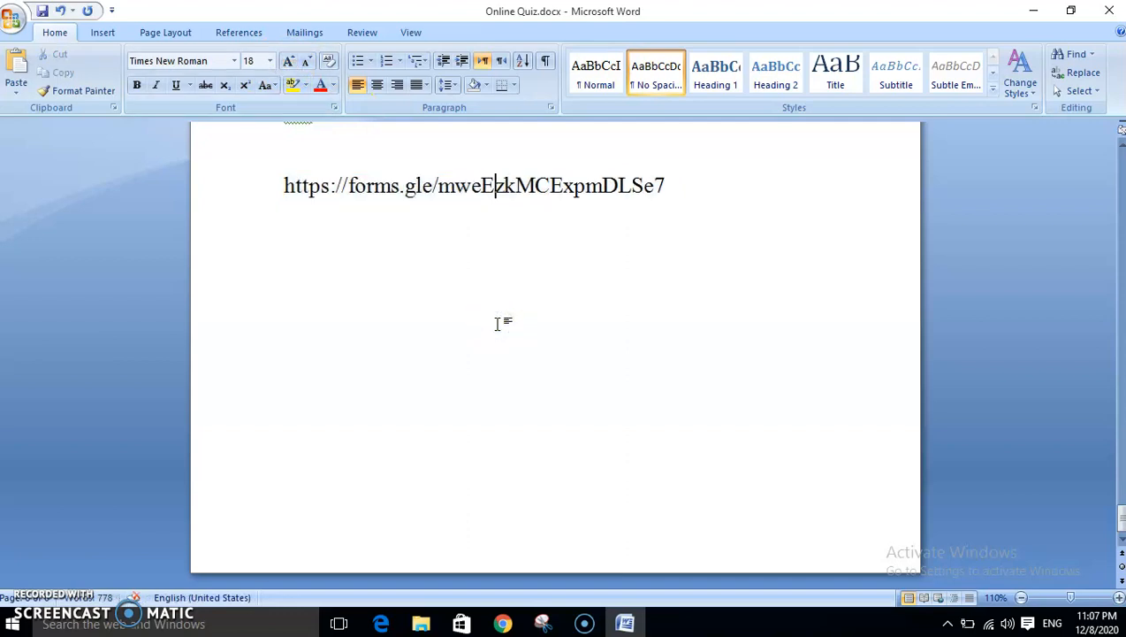
left_click_drag(288, 185, 663, 184)
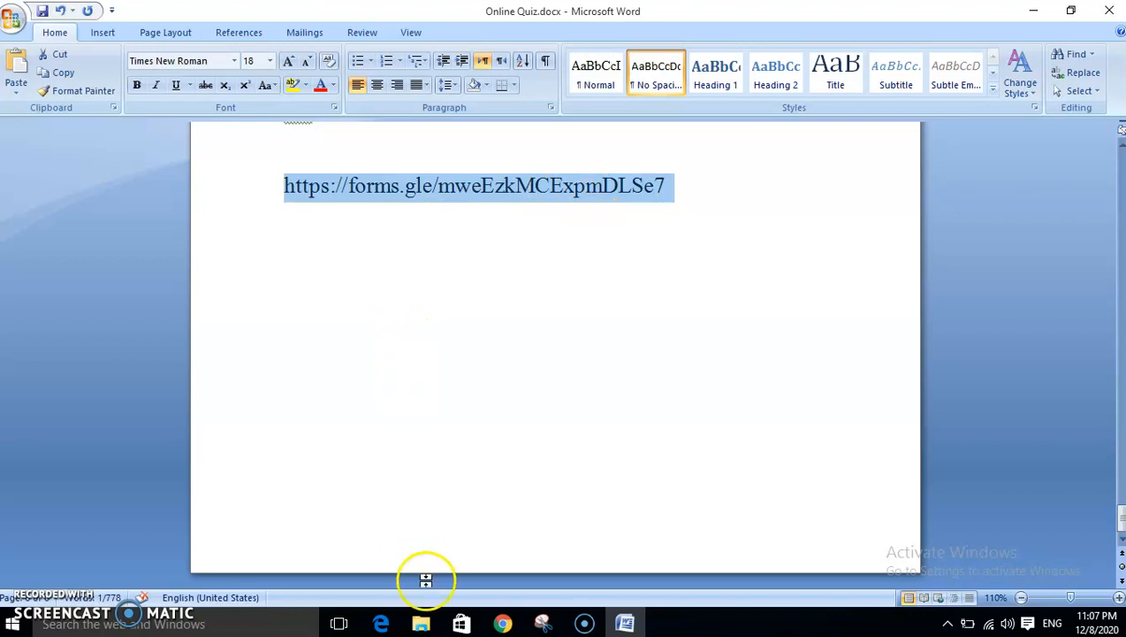
Switch to Chrome, open Google Classroom in a new tab, and show the Classwork of the First Year English Pre Medical class
left_click(503, 625)
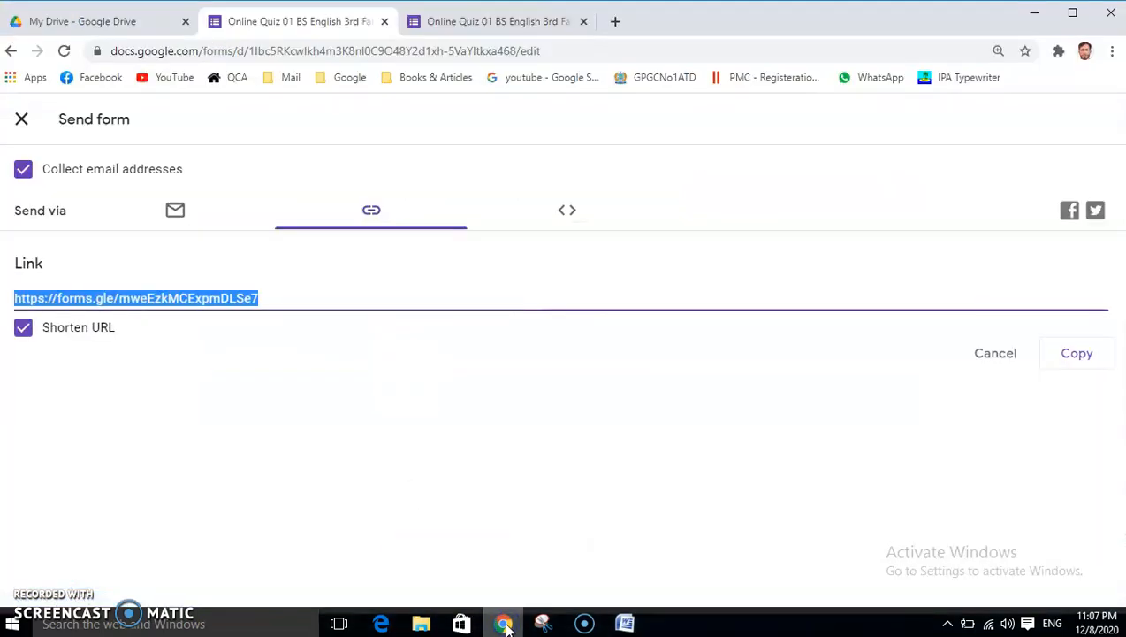
left_click(616, 22)
left_click(347, 80)
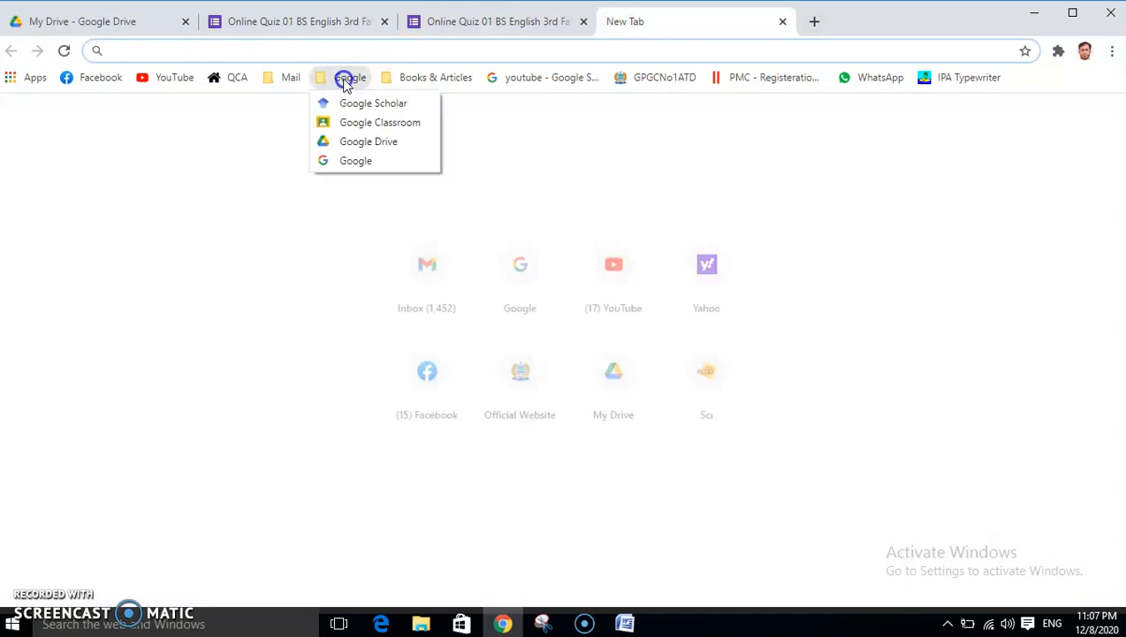
left_click(357, 123)
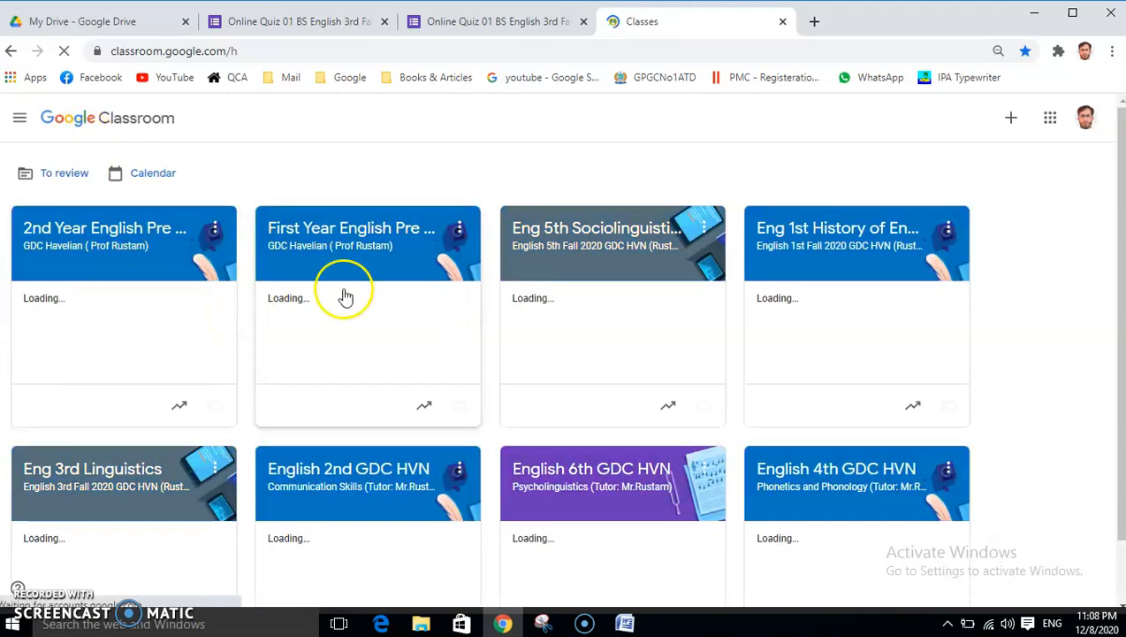
left_click(349, 231)
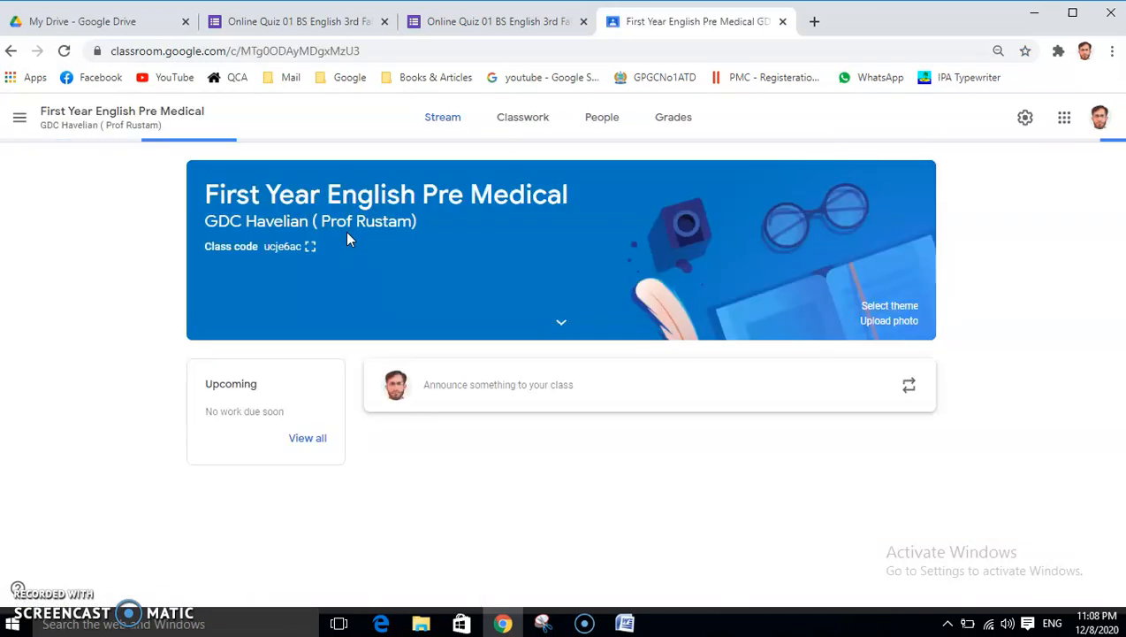
left_click(525, 124)
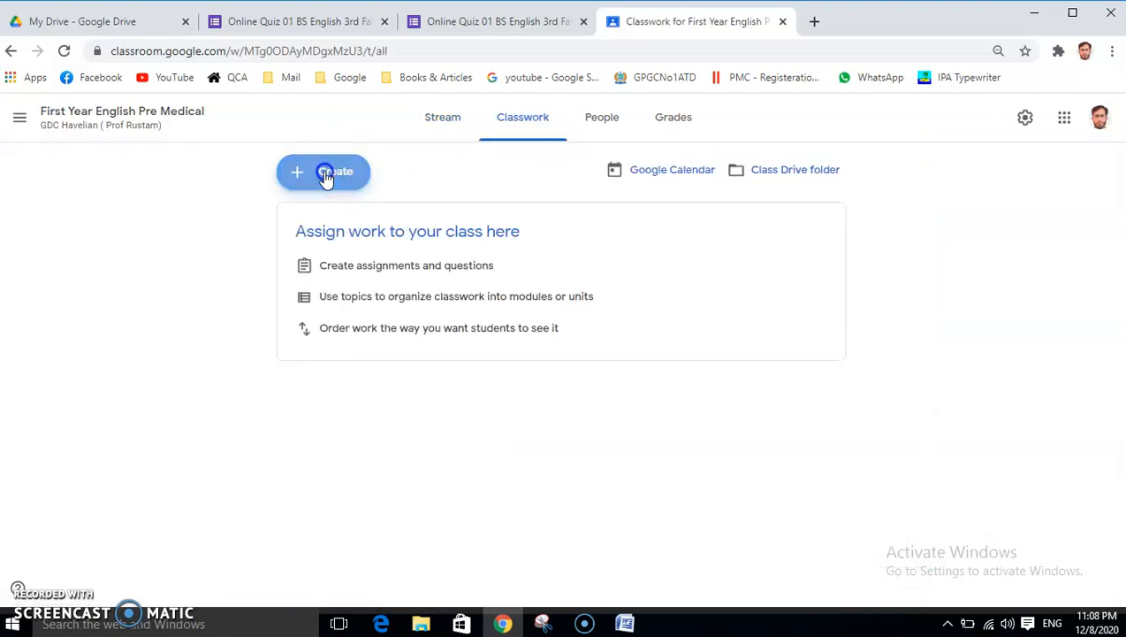
Create a quiz assignment titled "sdfjksdfkslljljdflglj" with the instructions "dvlkjvkjskvsdkjv"
left_click(327, 176)
left_click(346, 258)
left_click(75, 187)
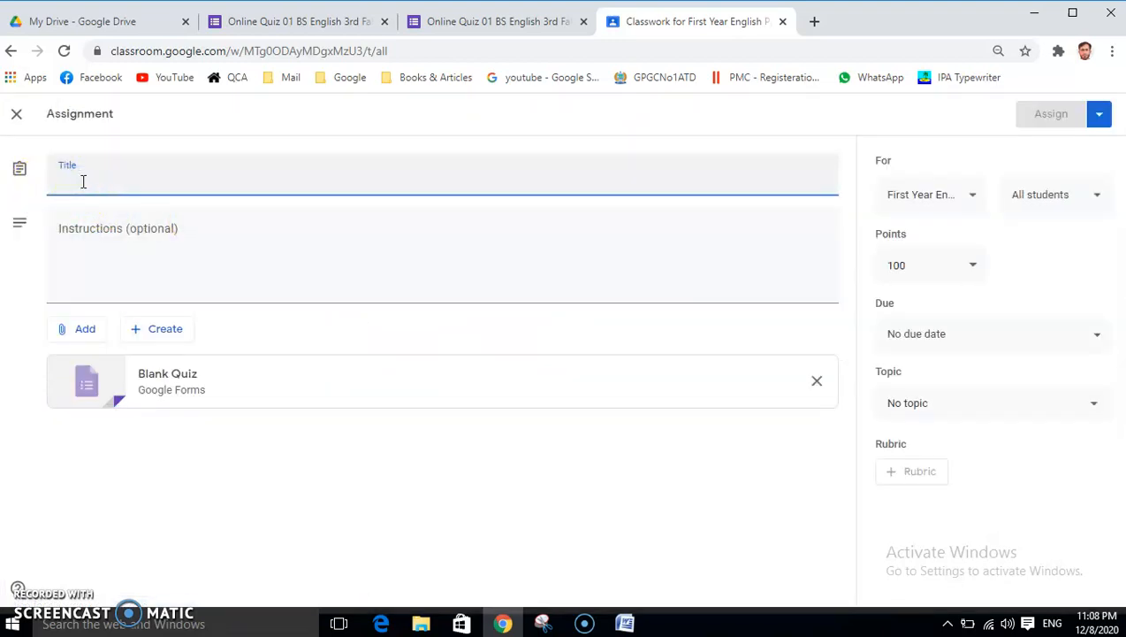
type("sdfjksdfksllj")
left_click(91, 219)
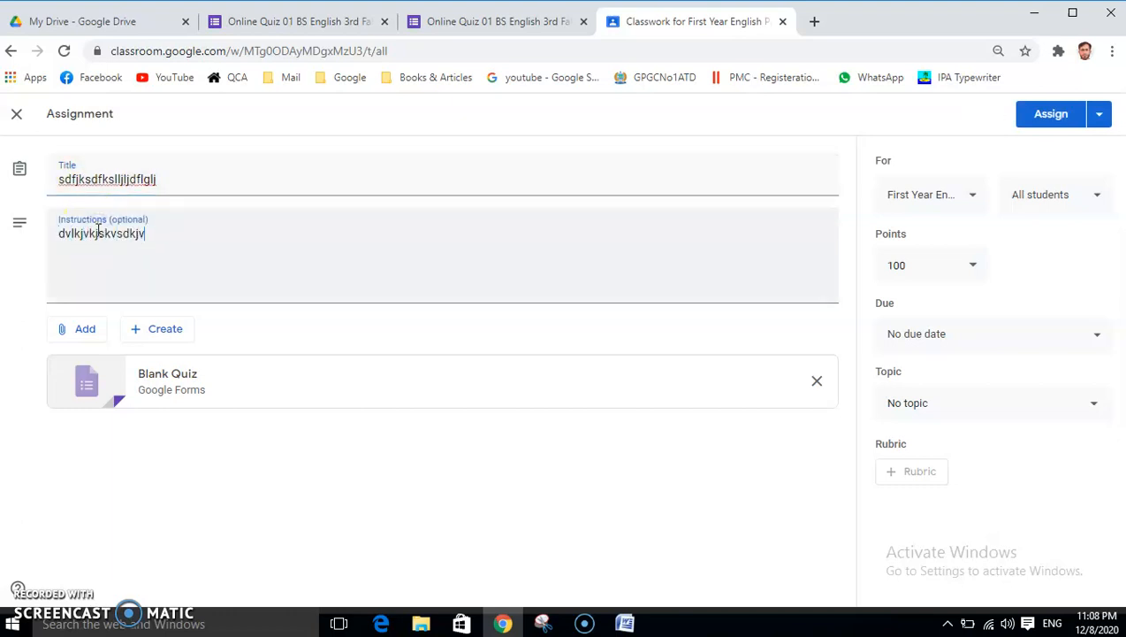
Look at the attached Blank Quiz form, close it, and view the file types that can be created for the assignment
left_click(168, 379)
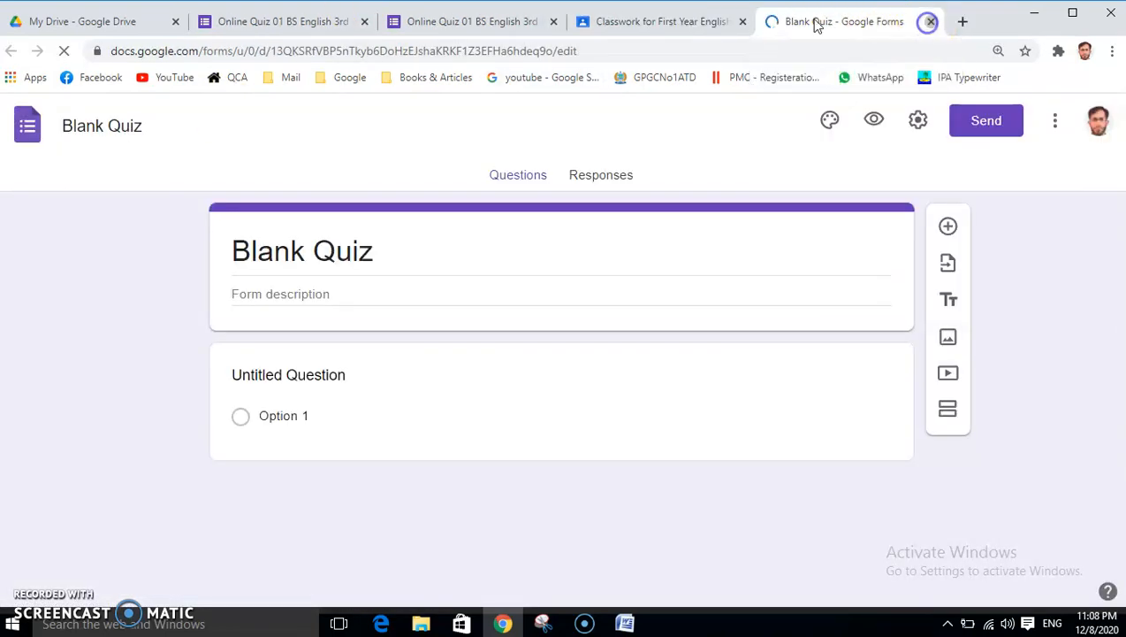
key("ctrl+w")
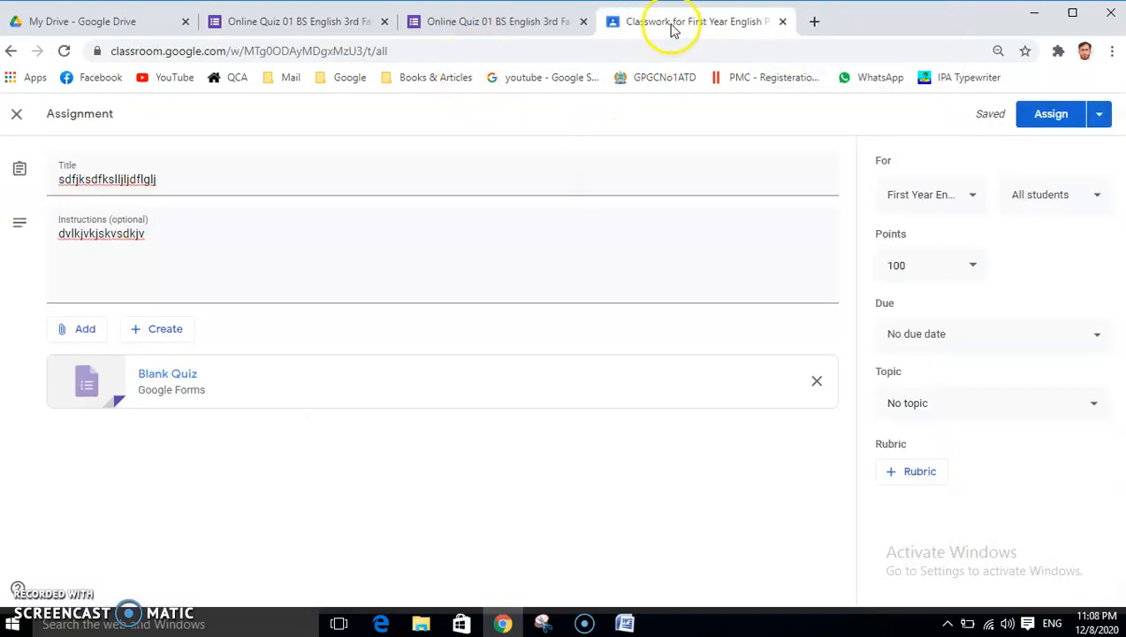
left_click(161, 339)
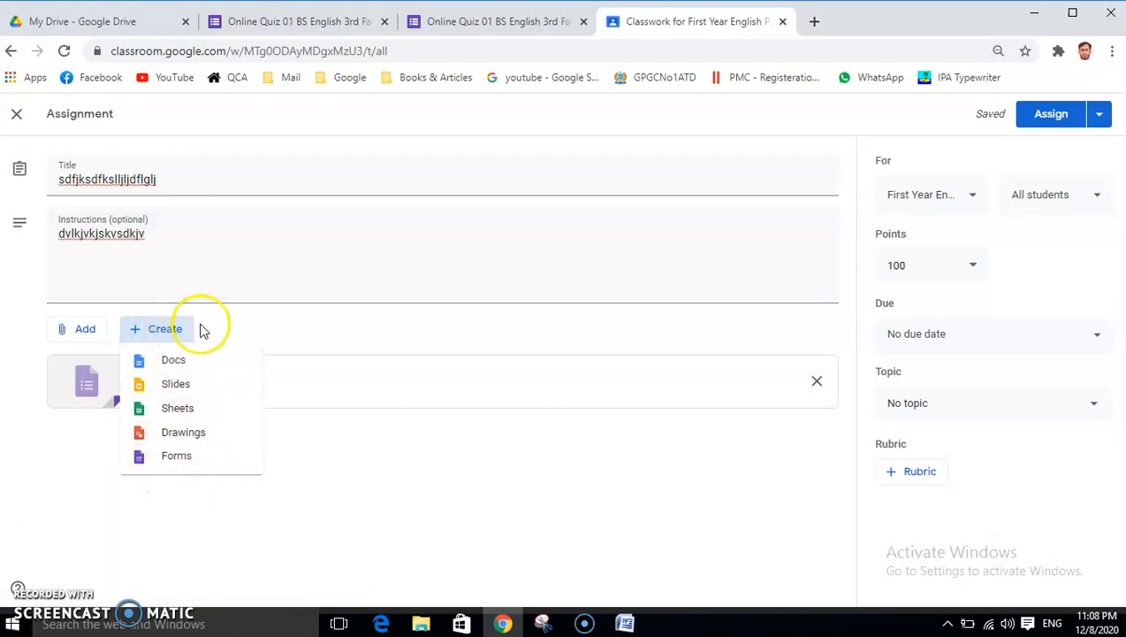
left_click(86, 332)
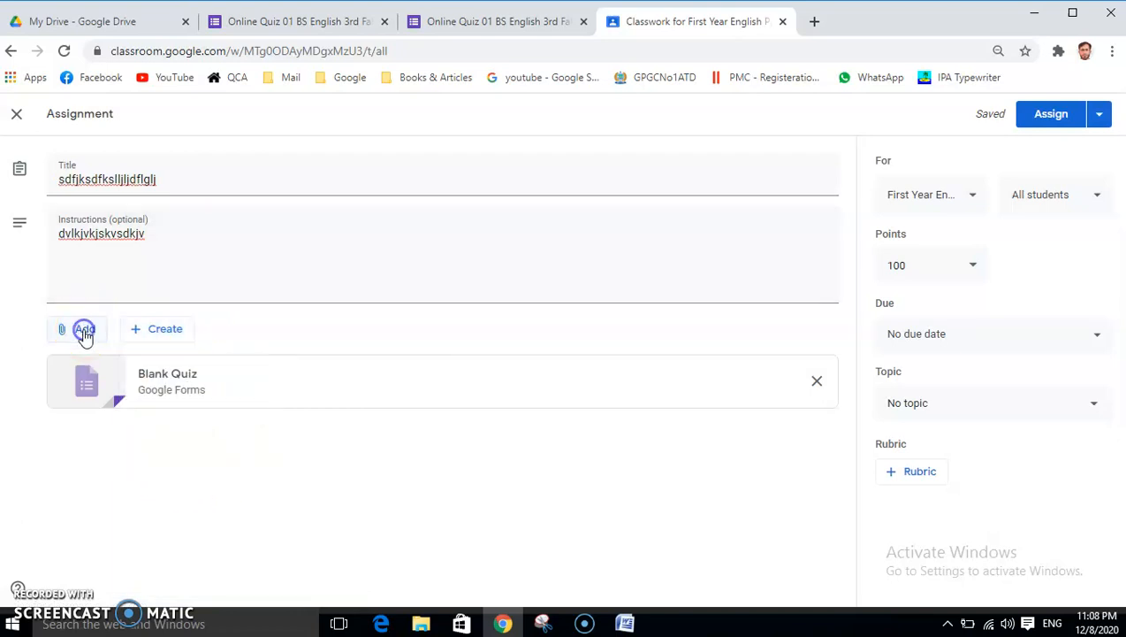
left_click(72, 334)
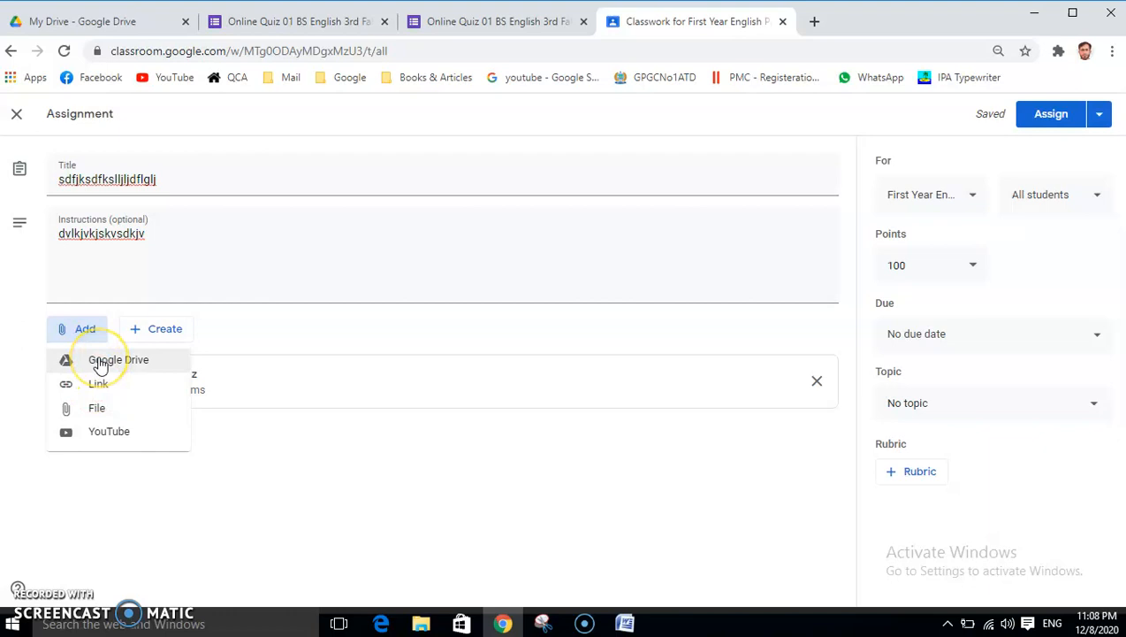
left_click(100, 362)
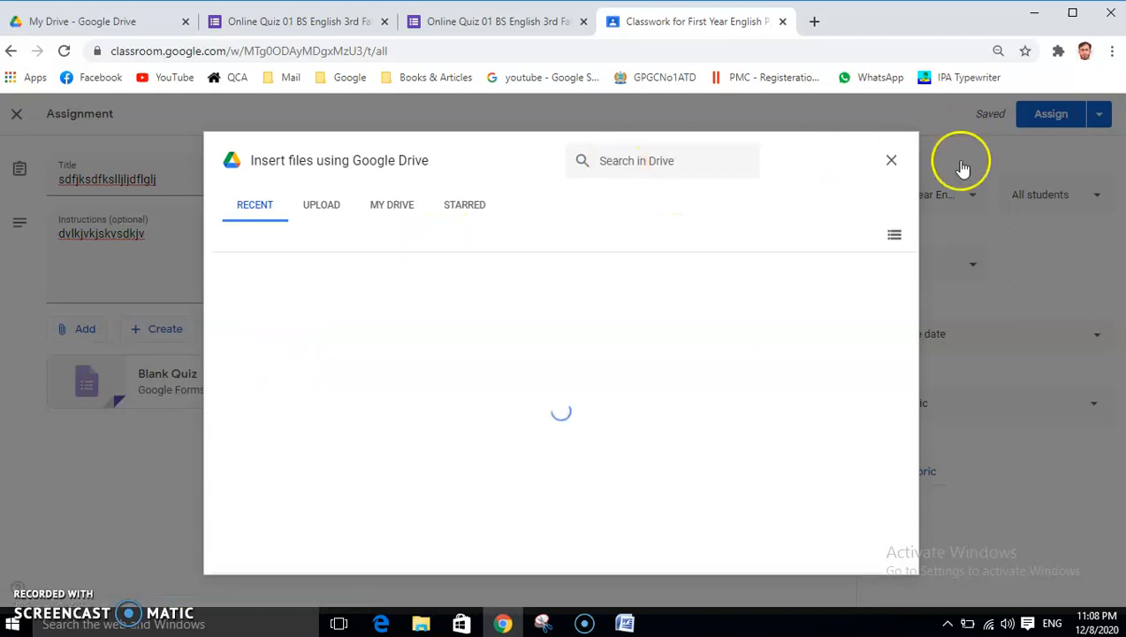
left_click(889, 160)
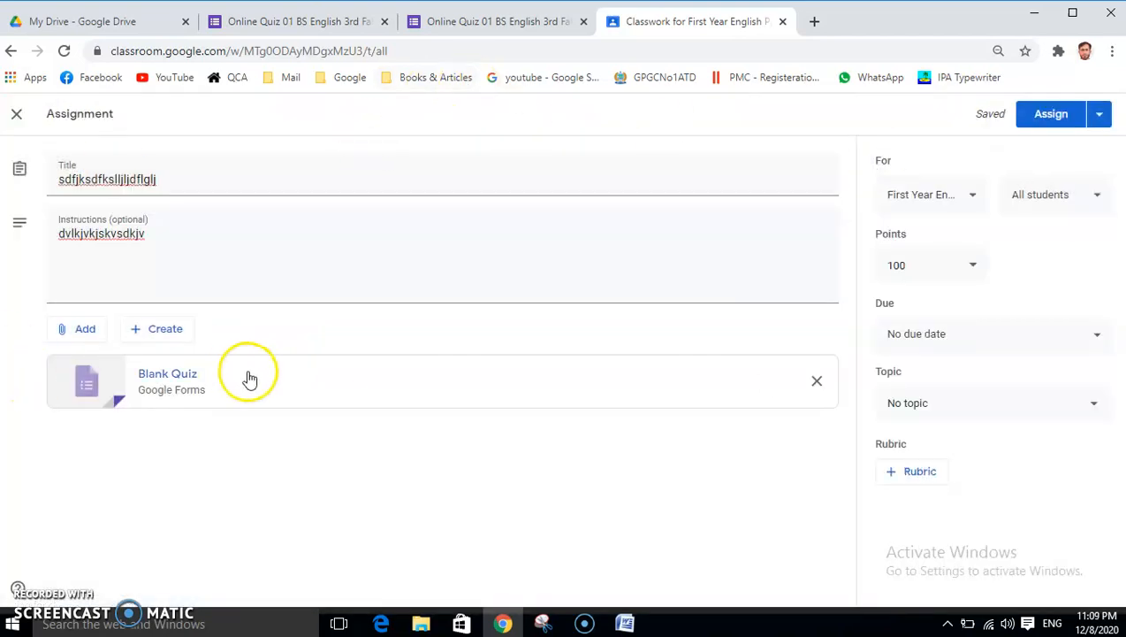
Attach the copied shortened link of the Online Quiz 01 BS English 3rd Fall 2020 form to the assignment
left_click(65, 336)
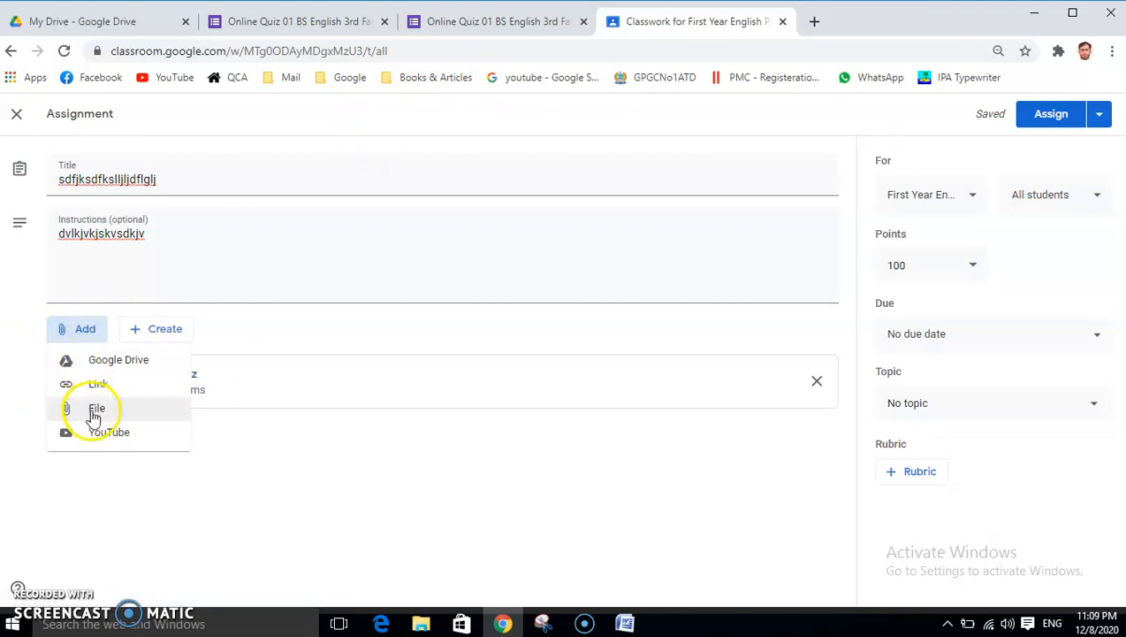
left_click(95, 387)
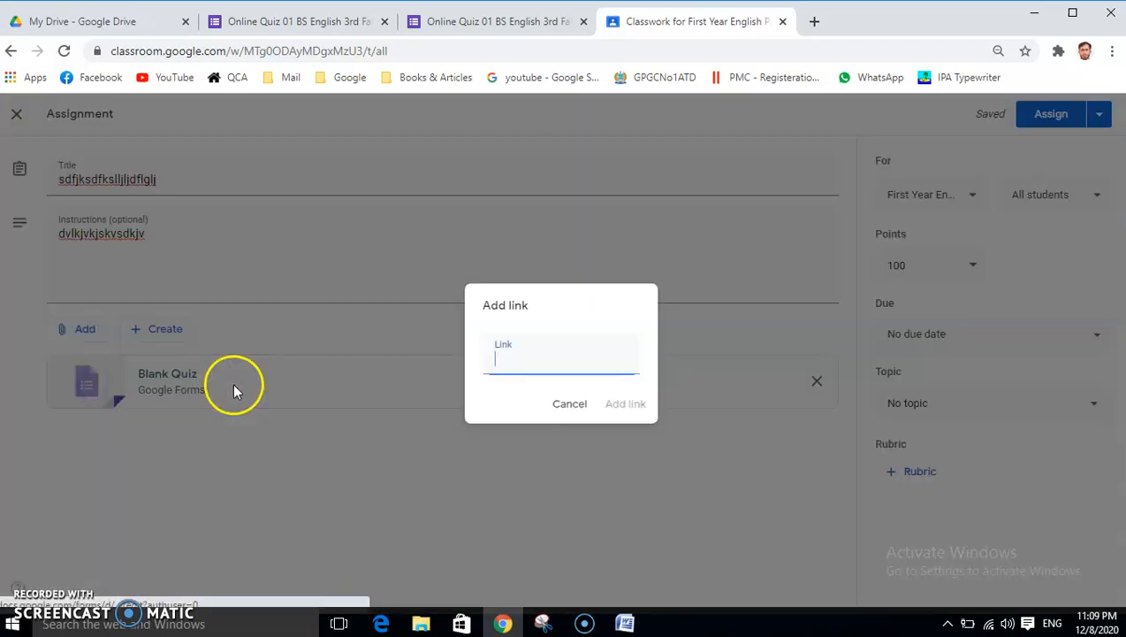
key("ctrl+v")
left_click(625, 405)
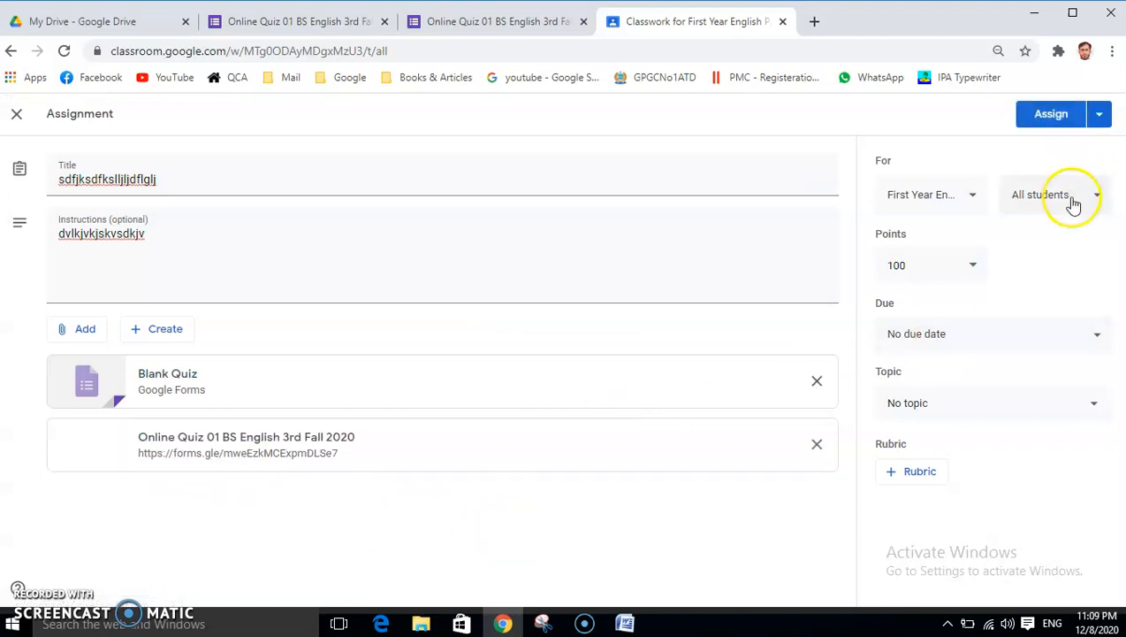
Schedule the assignment for Dec 11, 2020 at 9:00 pm
left_click(1096, 118)
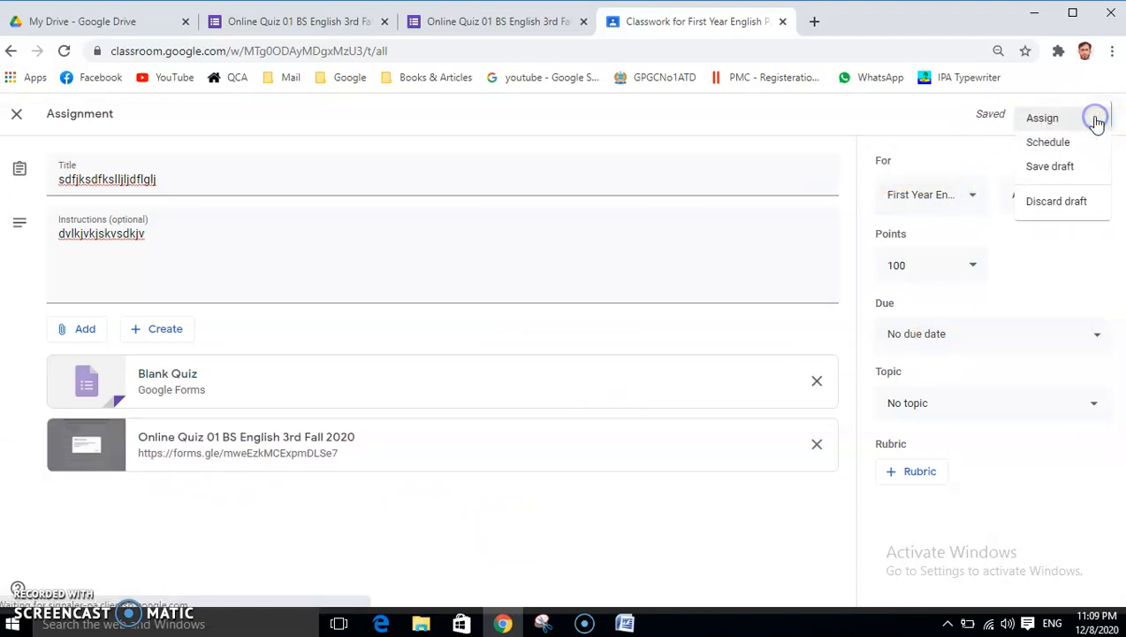
left_click(1052, 145)
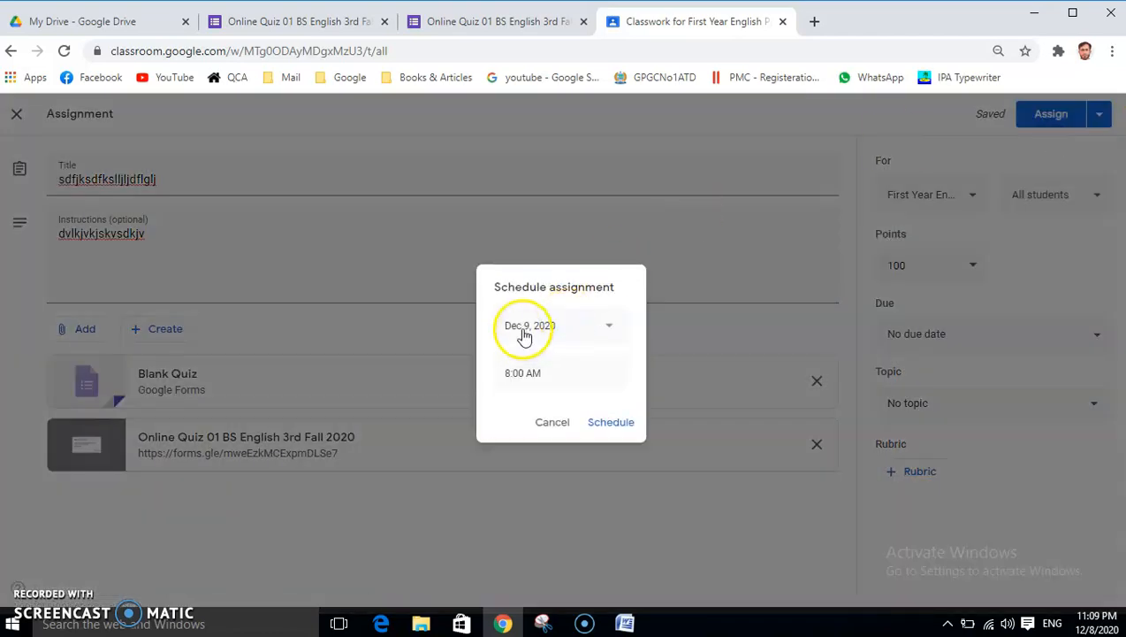
left_click(612, 330)
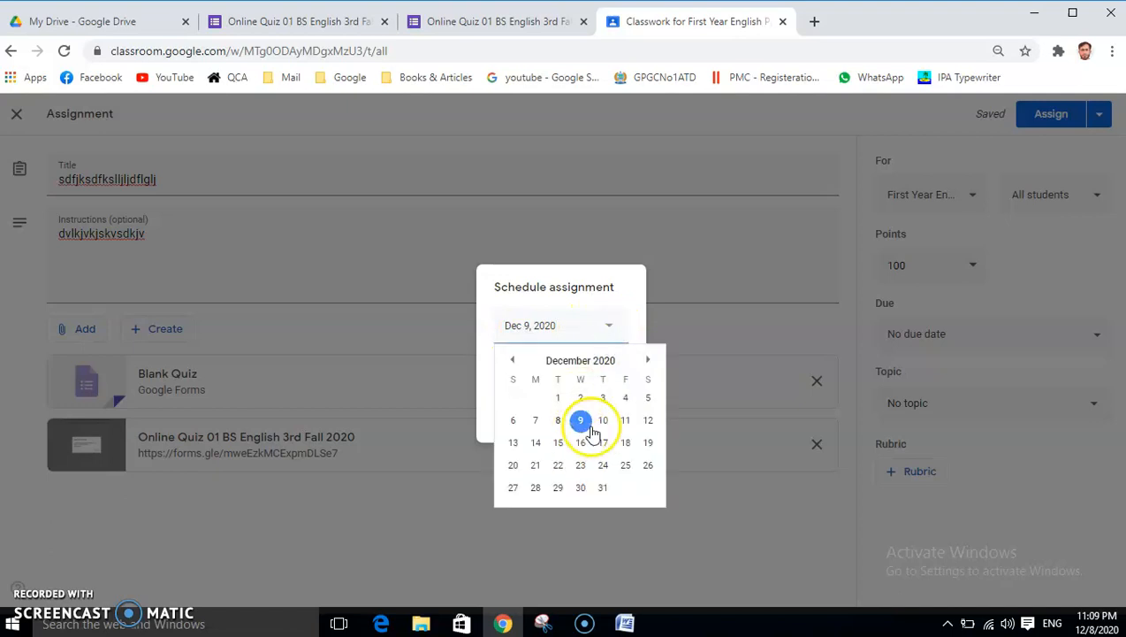
left_click(625, 420)
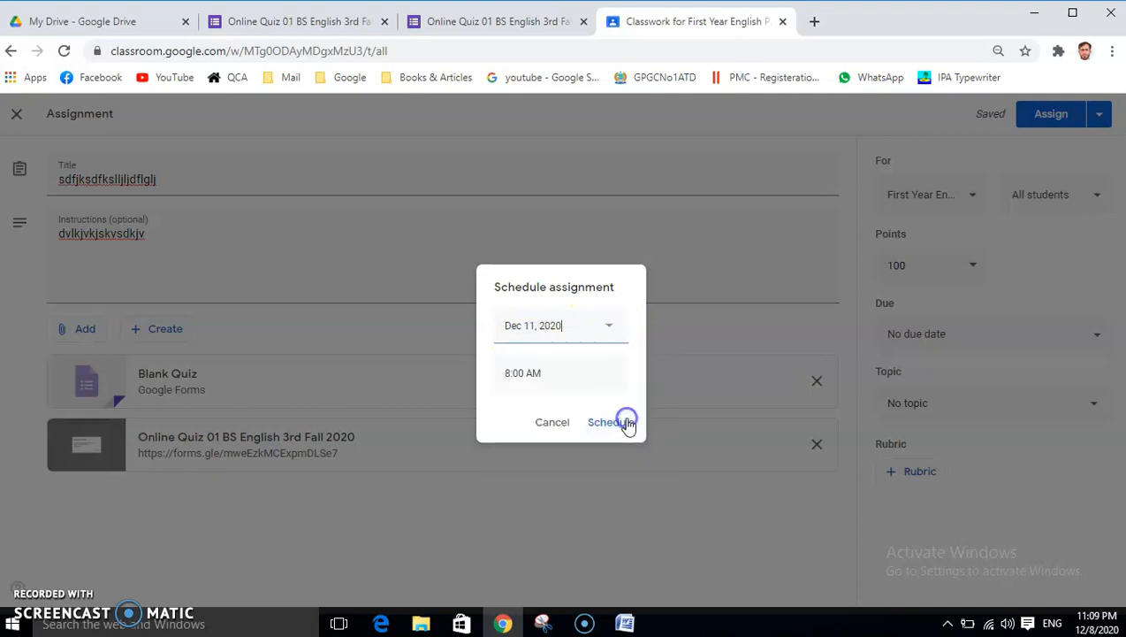
left_click(505, 372)
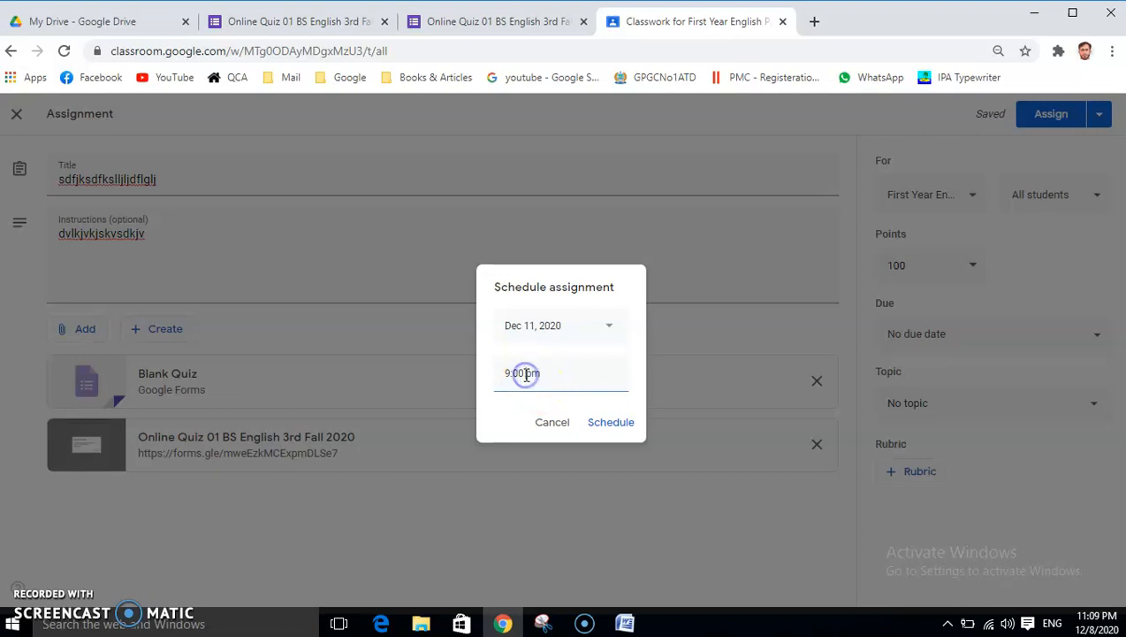
left_click(612, 423)
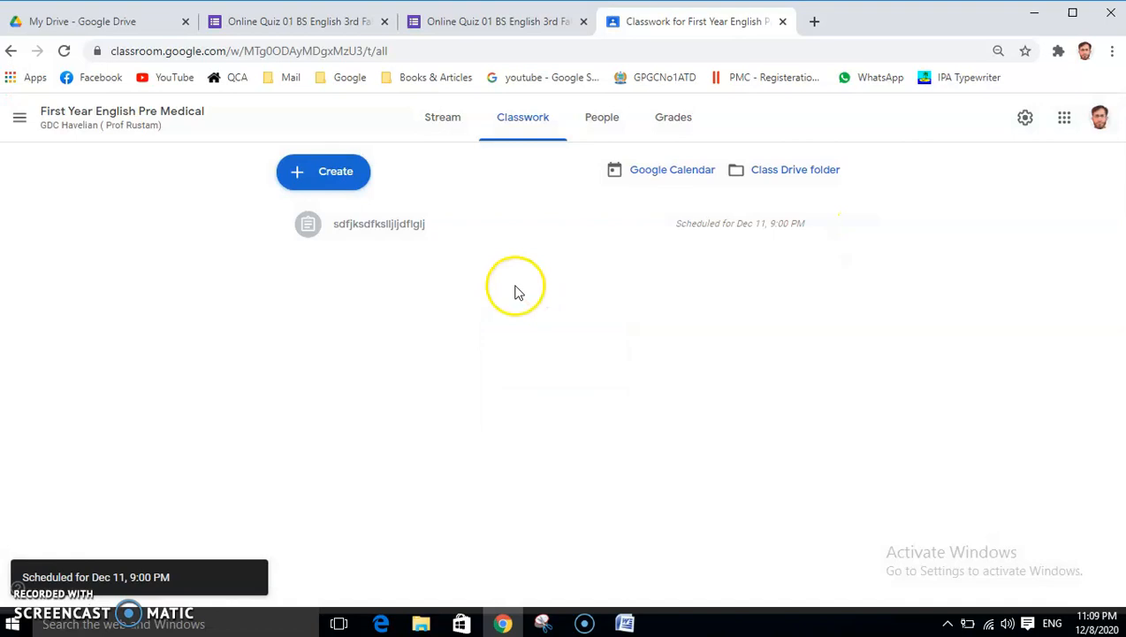
Open the scheduled assignment for editing and set its points to 40
left_click(825, 226)
left_click(763, 255)
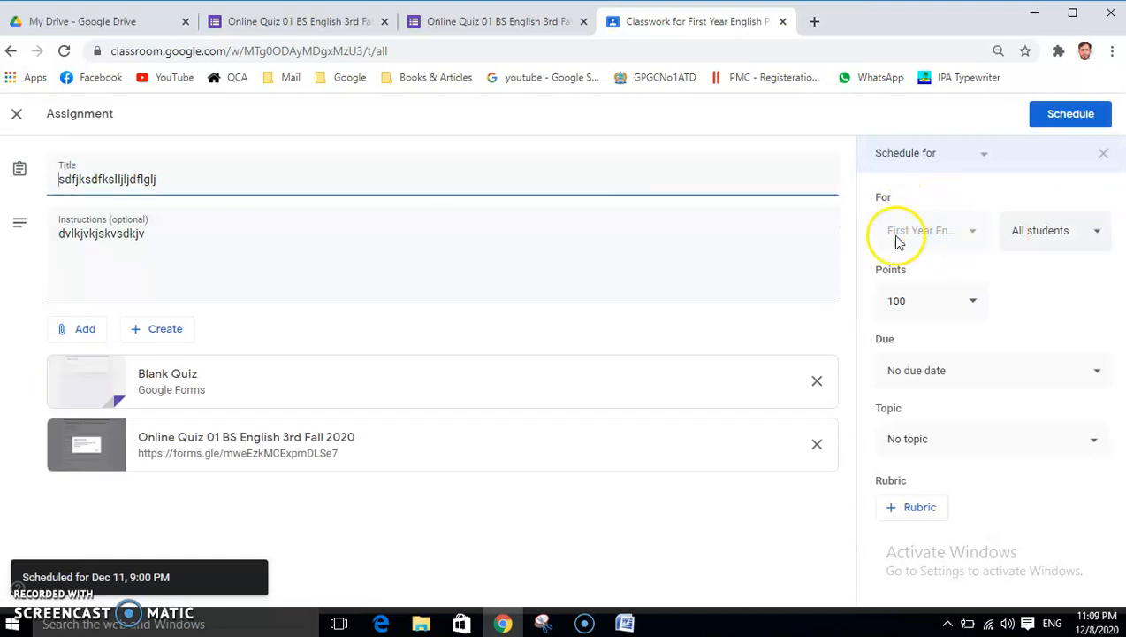
left_click(900, 303)
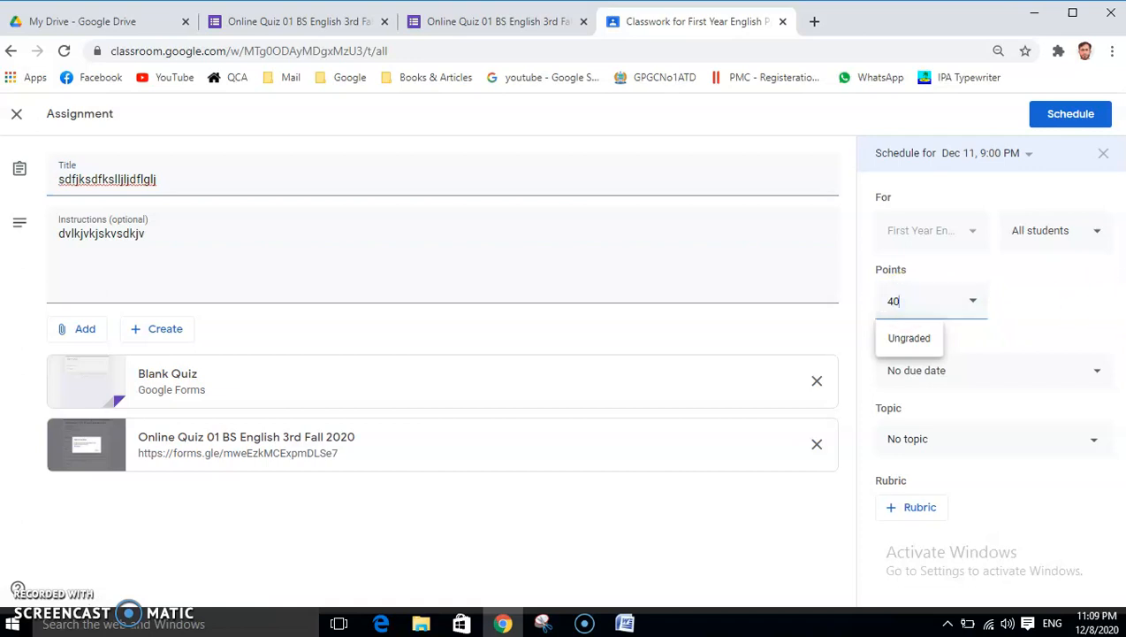
Set the assignment's due date to Dec 11, 2020 at 09:40 pm, save the schedule, and open the class Stream
left_click(980, 378)
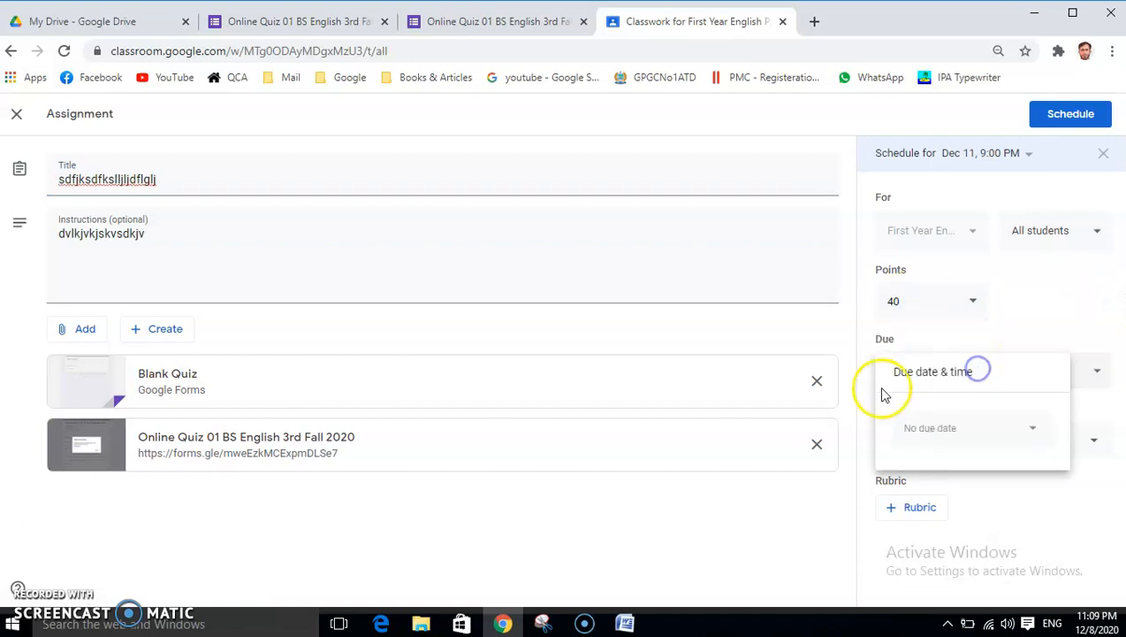
left_click(1027, 428)
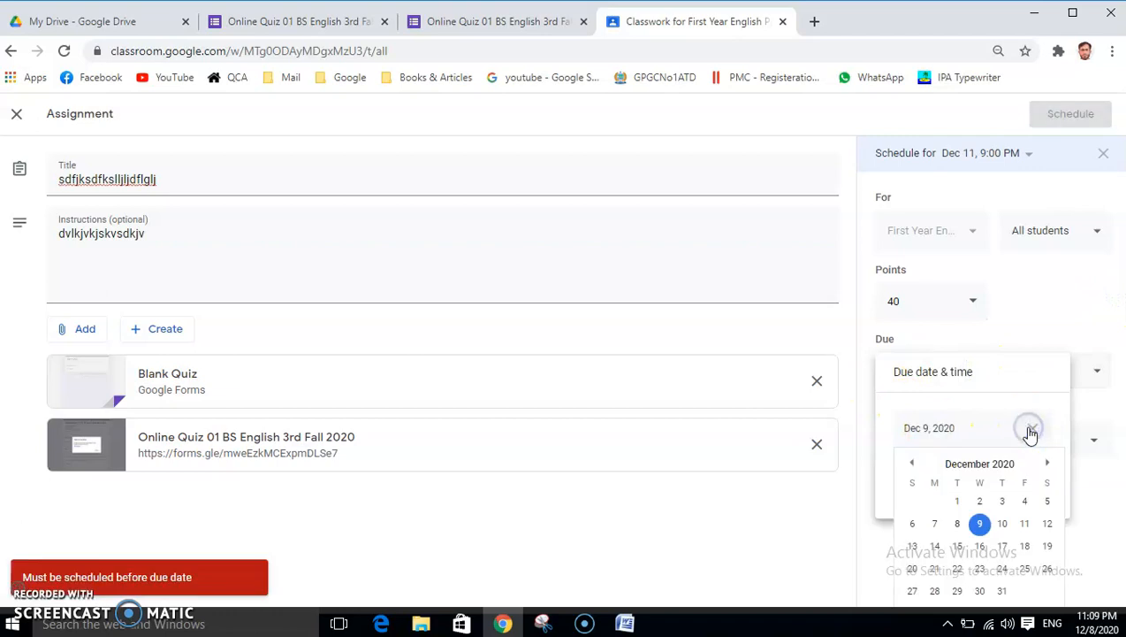
left_click(1025, 522)
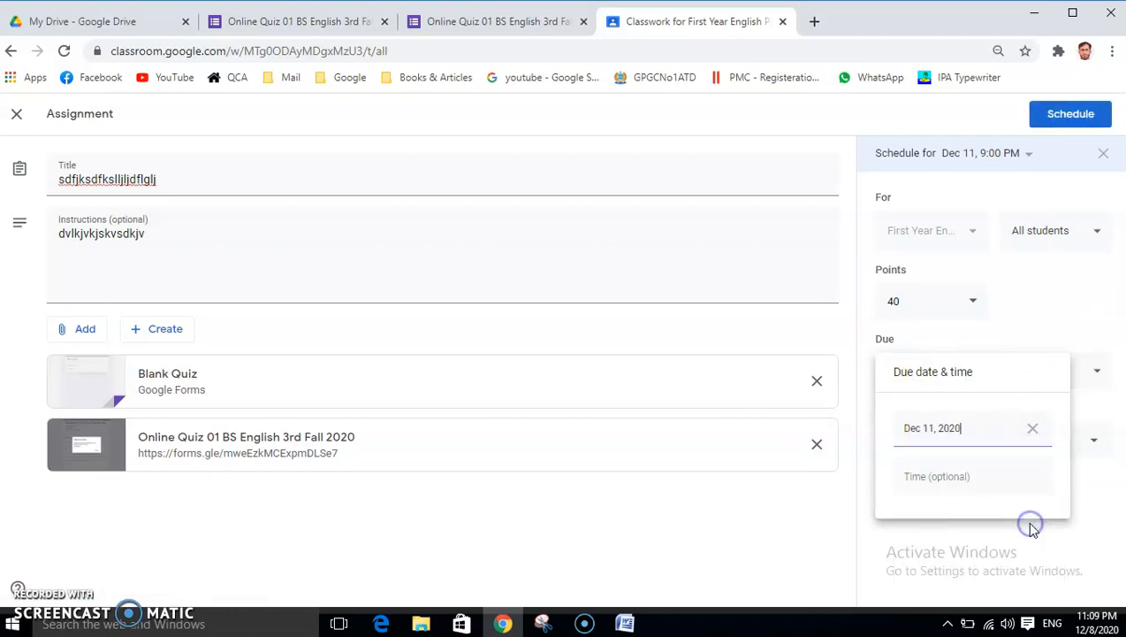
left_click(951, 476)
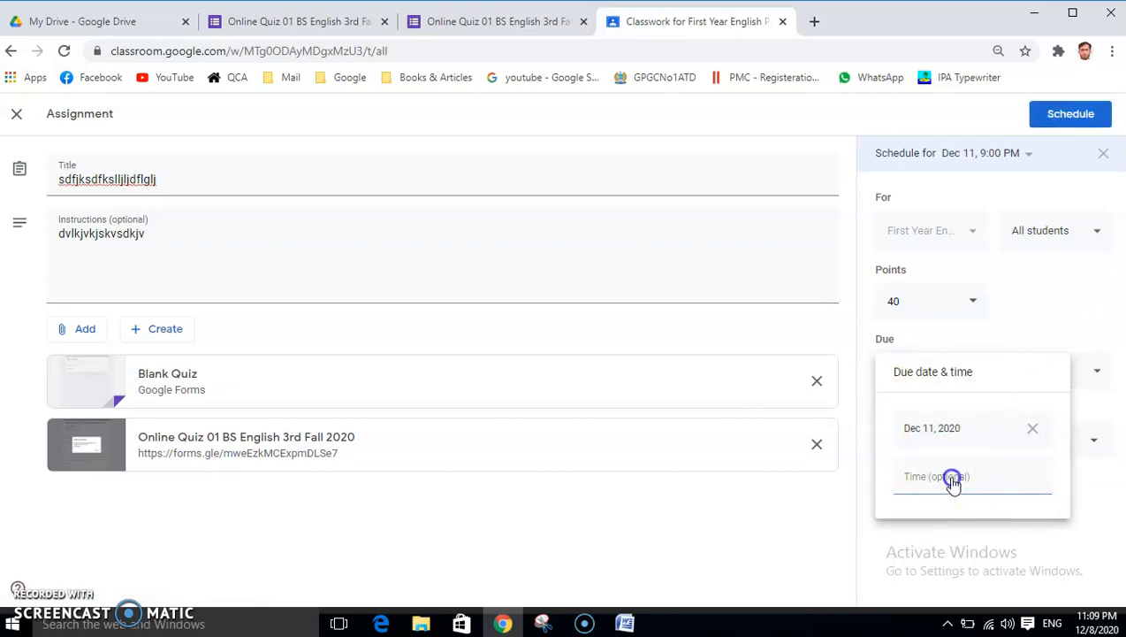
left_click(914, 475)
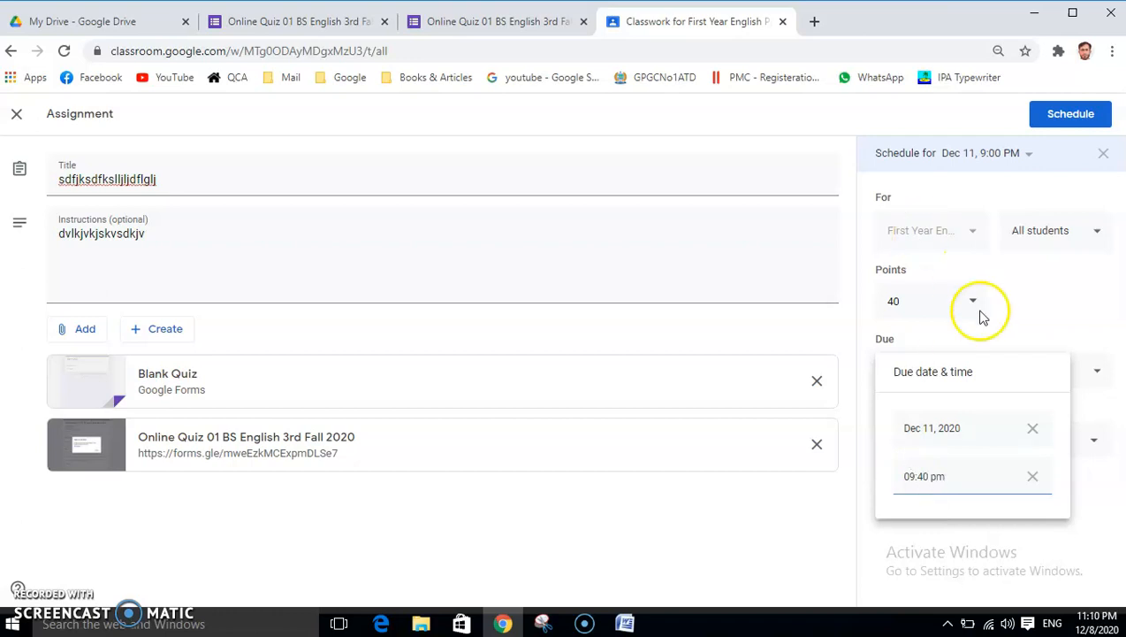
left_click(1052, 118)
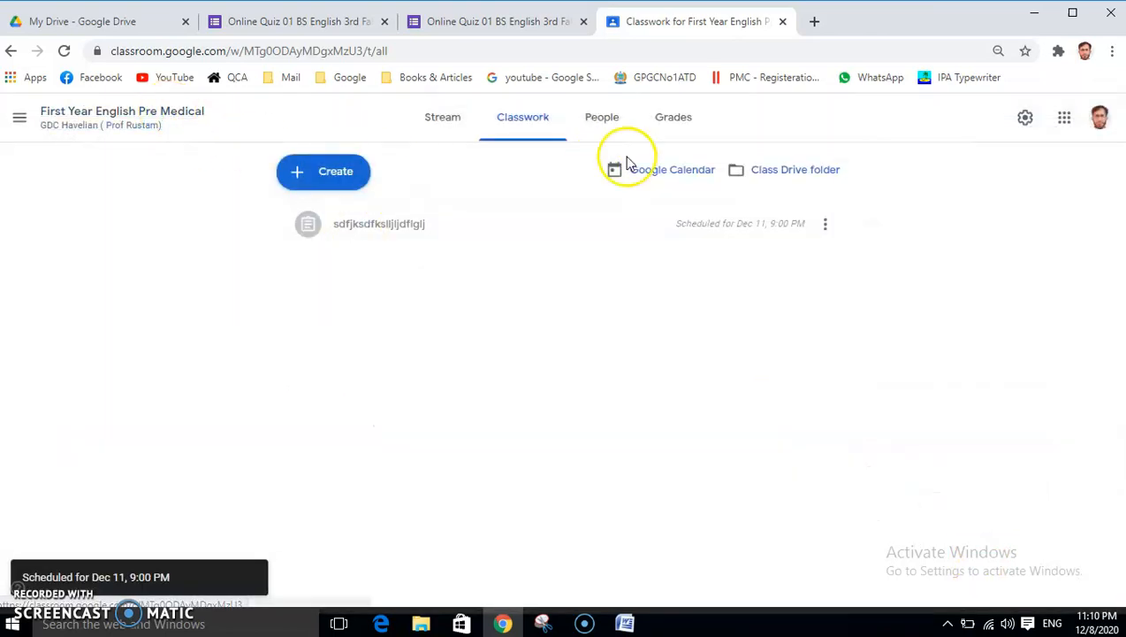
left_click(442, 122)
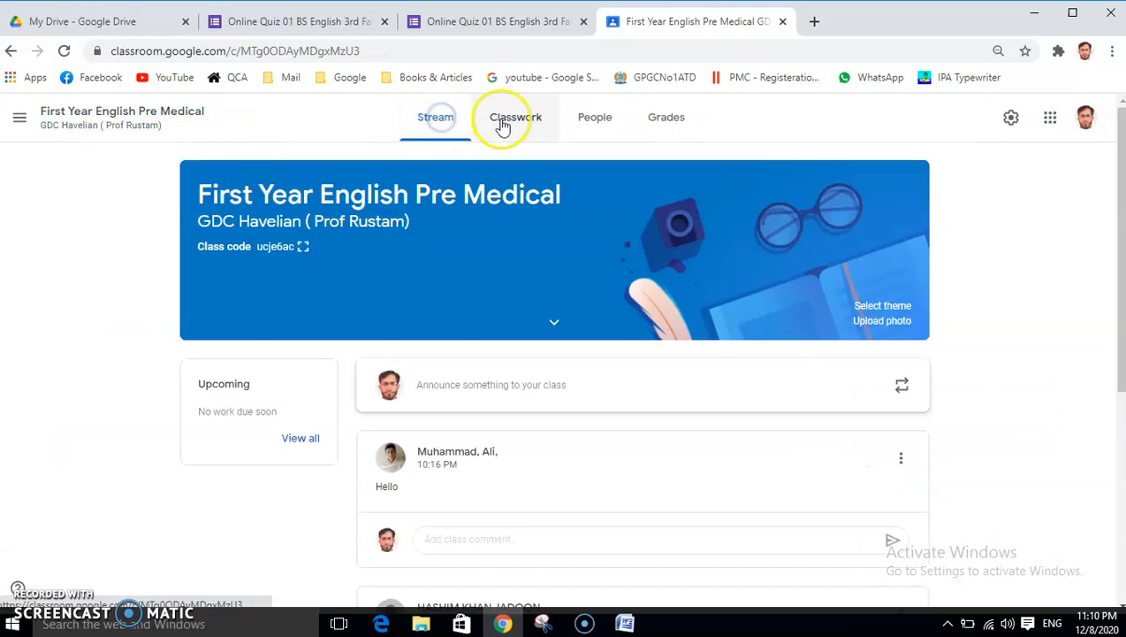
View the scheduled assignment on the class's Classwork page, and switch to Google Drive
left_click(510, 123)
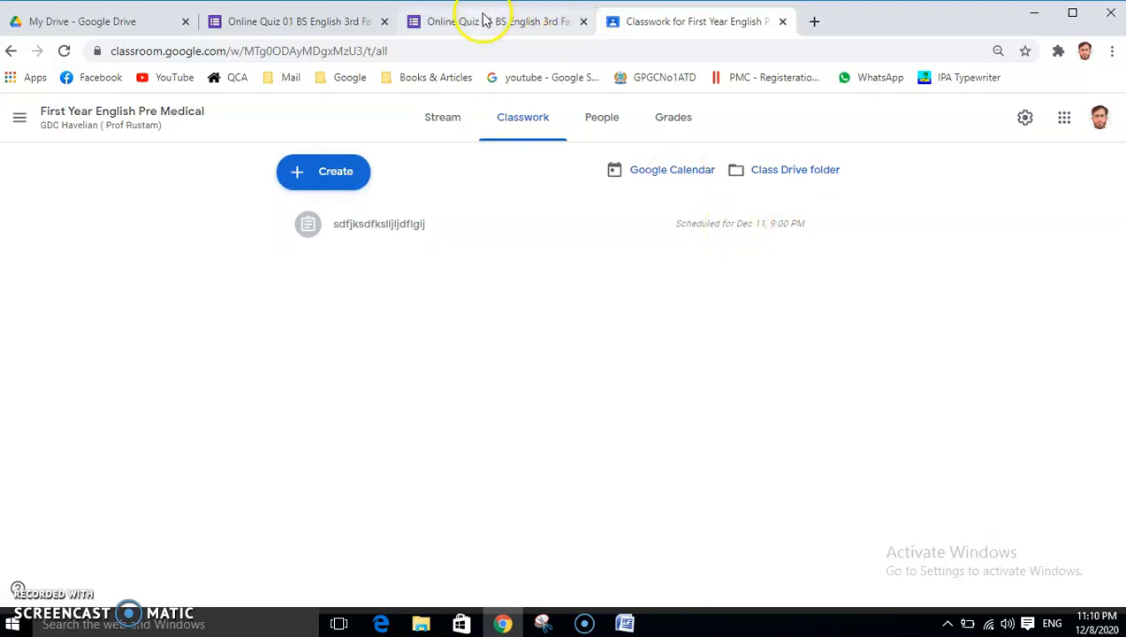
left_click(437, 21)
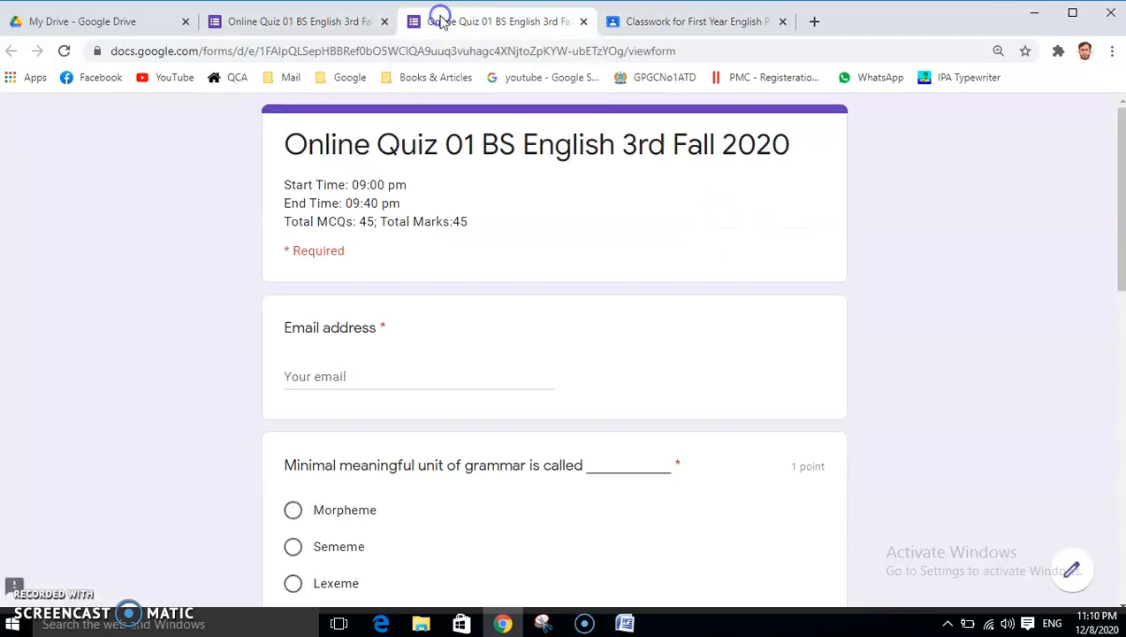
left_click(347, 77)
left_click(355, 152)
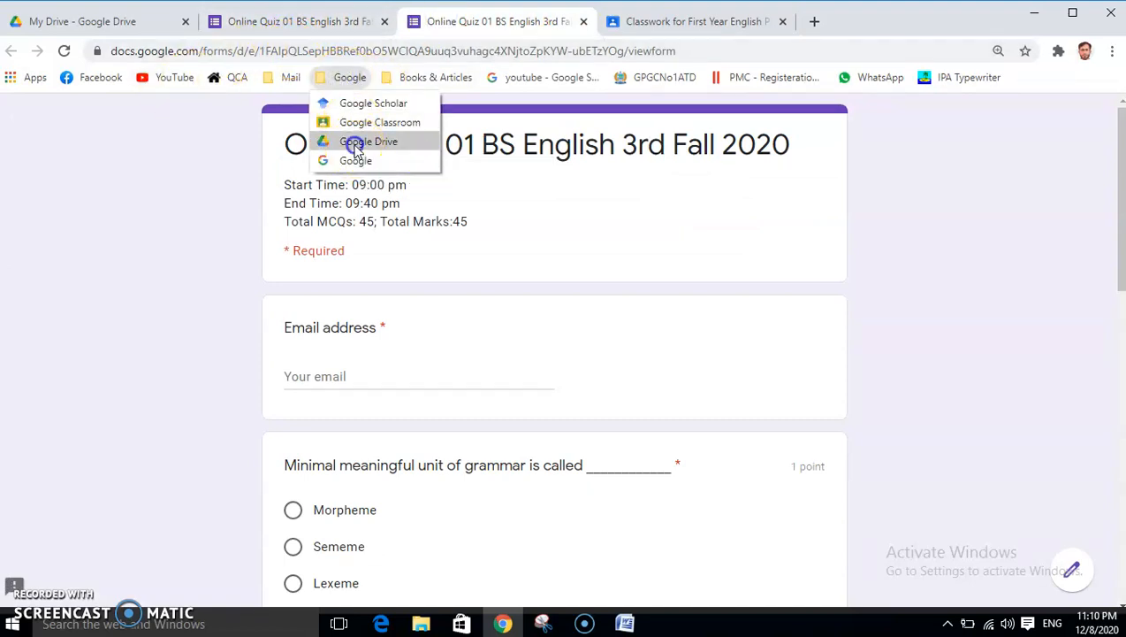
left_click(356, 146)
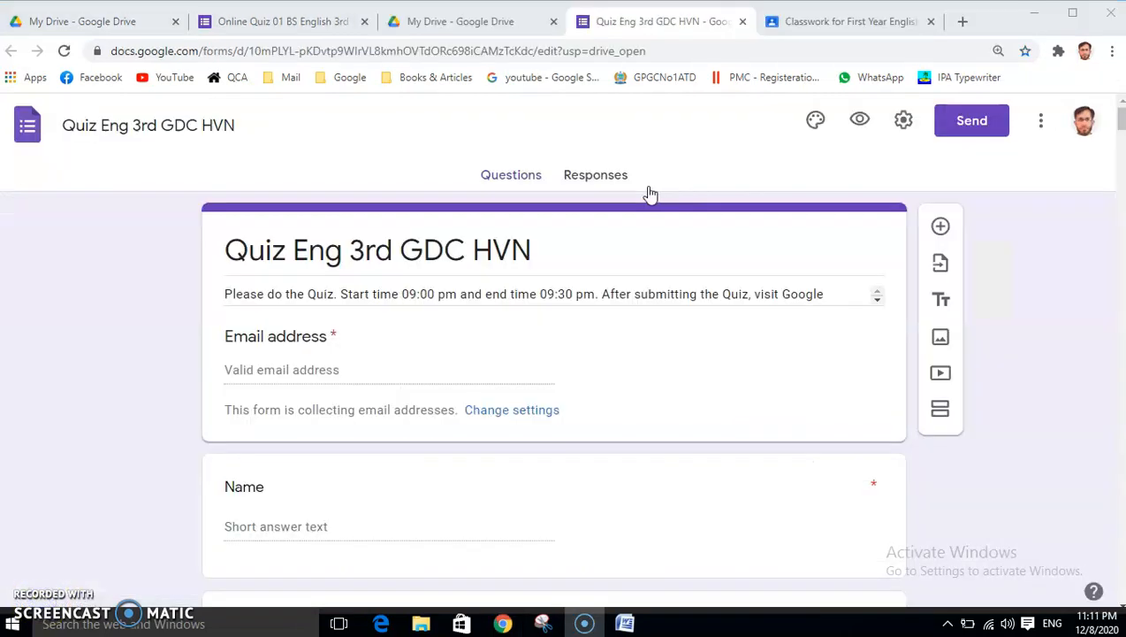
Open the responses of the Quiz Eng 3rd GDC HVN form and try to view the individual responses
left_click(597, 181)
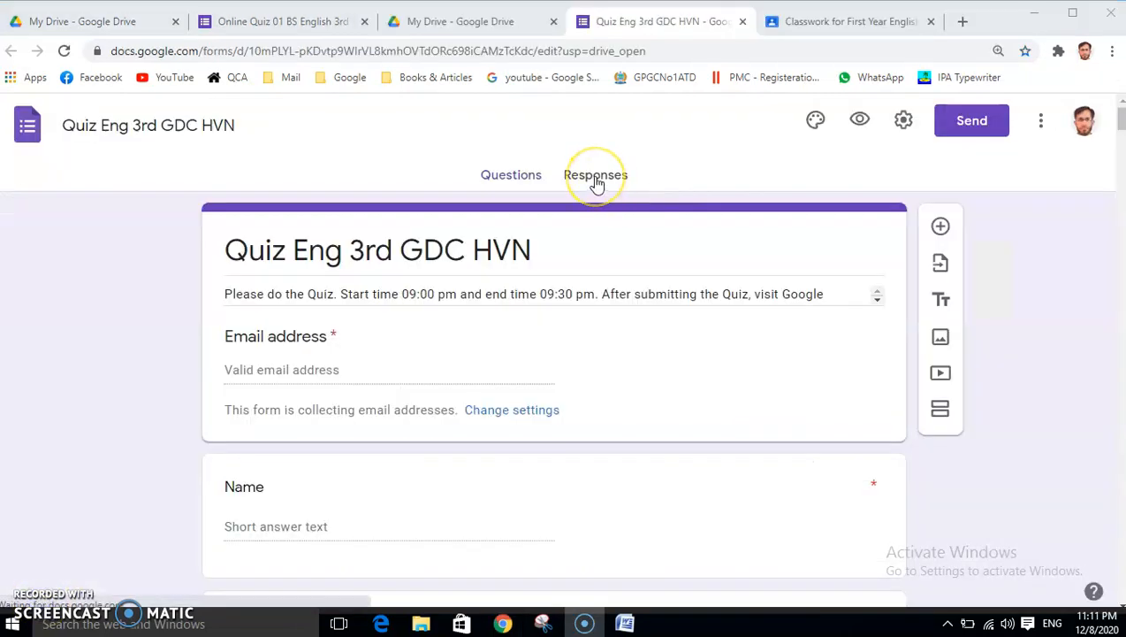
left_click(596, 179)
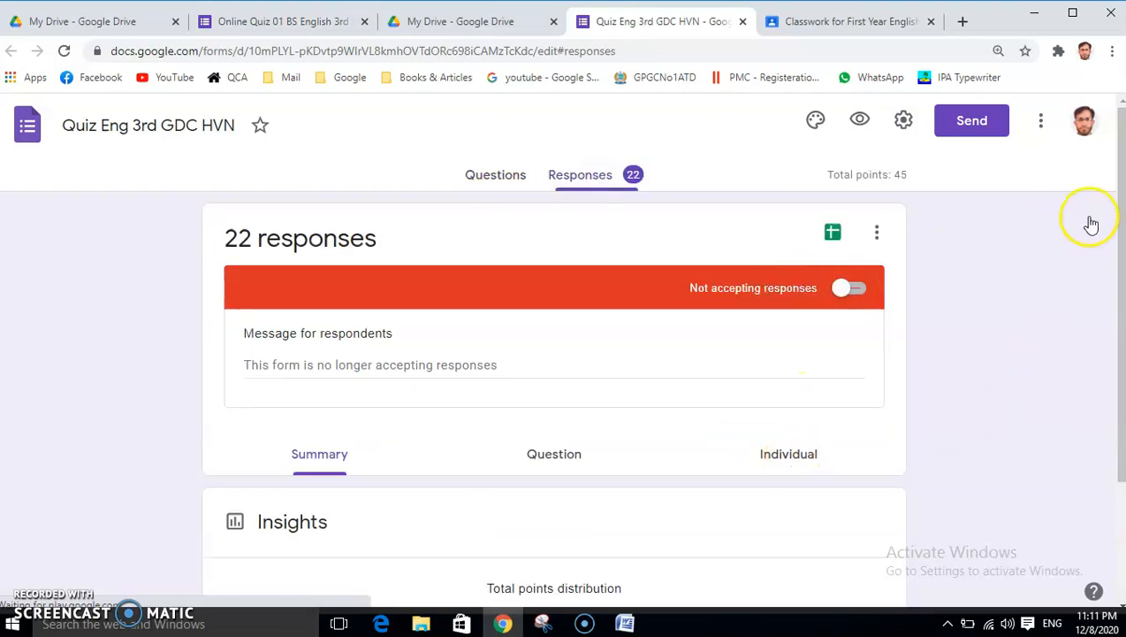
left_click_drag(1121, 231, 1123, 290)
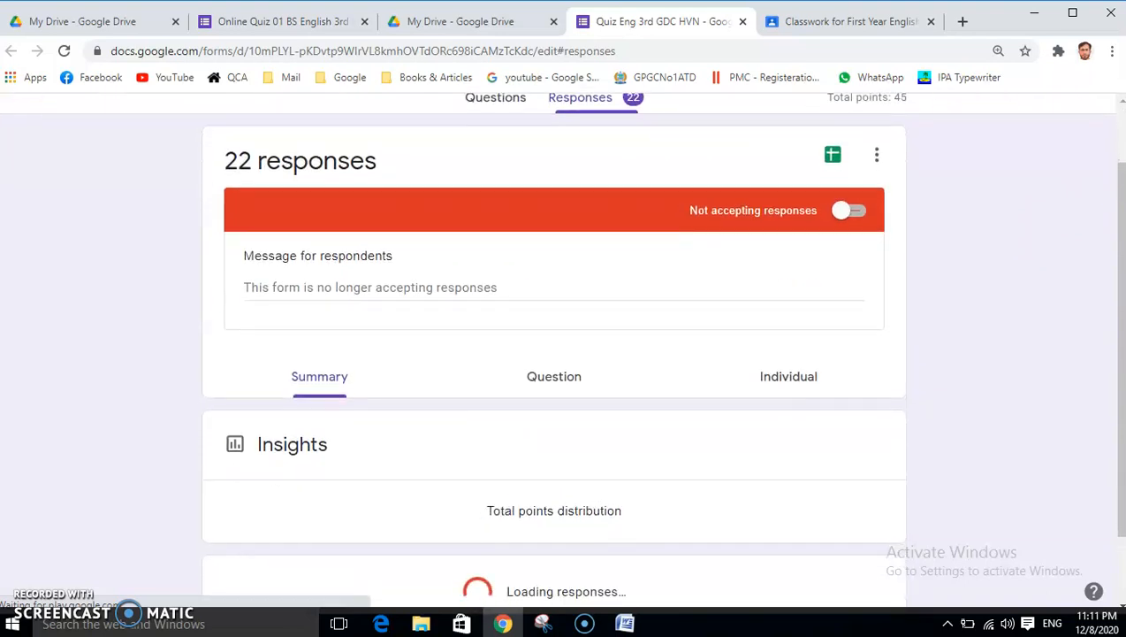
left_click(792, 379)
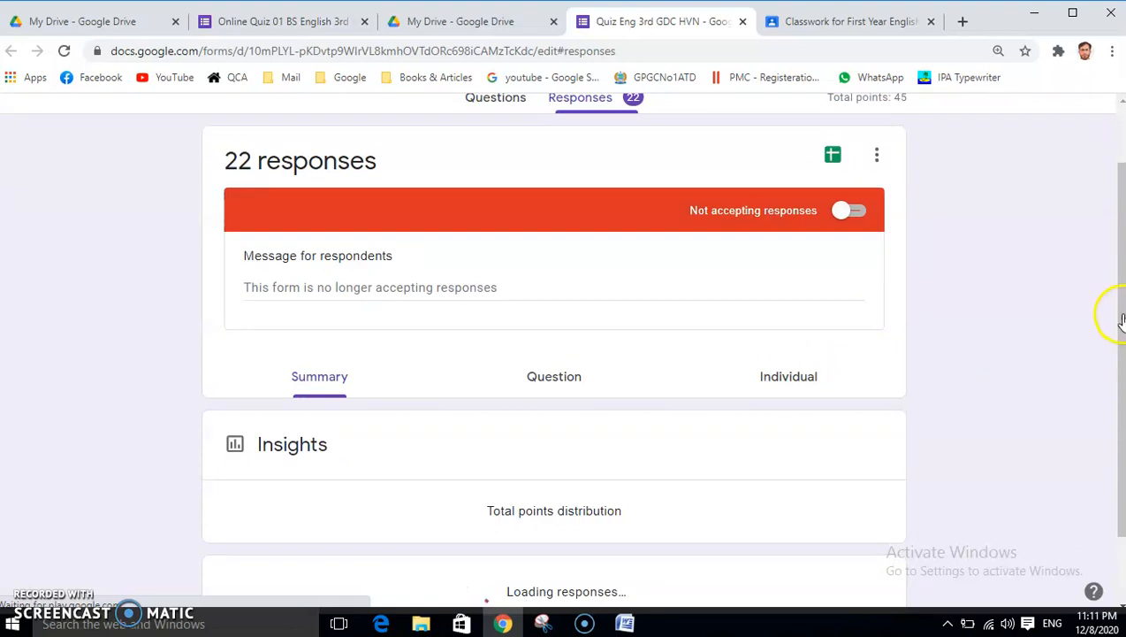
left_click_drag(1121, 317, 1121, 379)
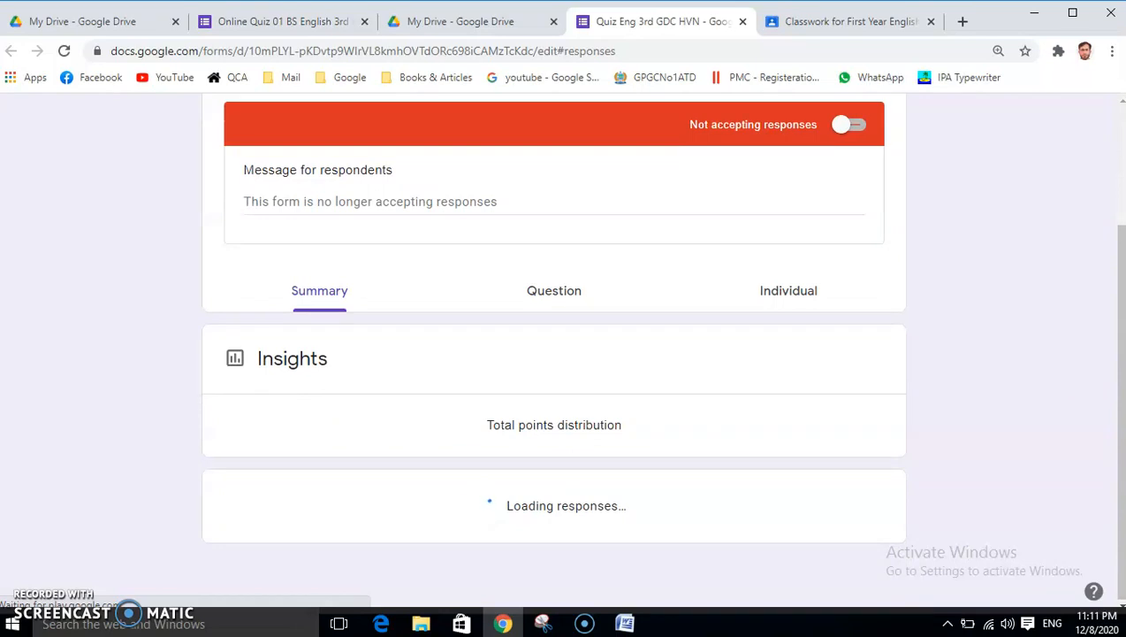